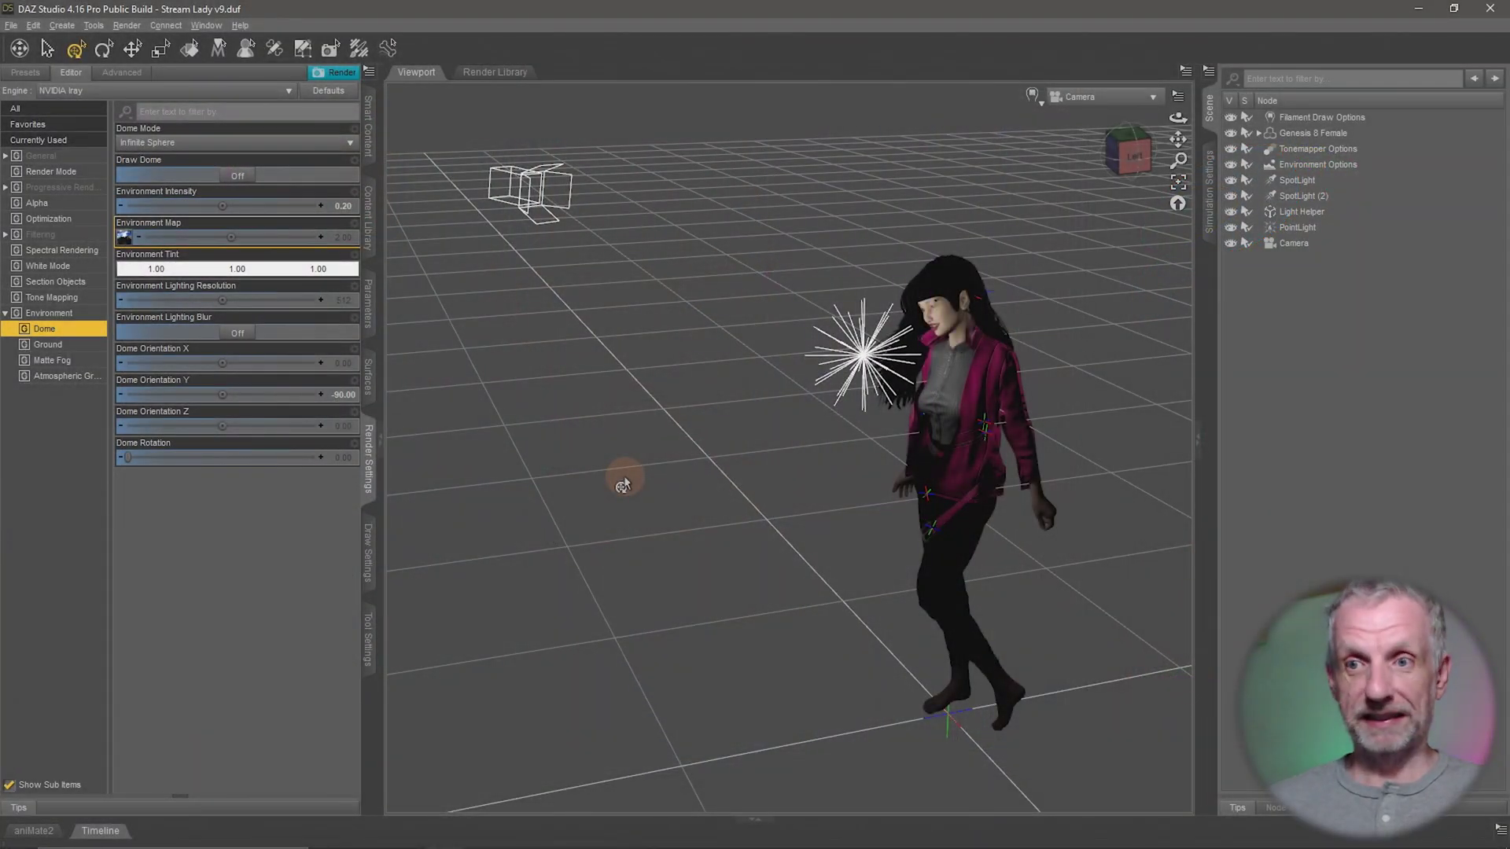
Switch the viewport preview to NVIDIA Iray and set the dome's Environment Intensity to 0
{"action": "left_click_drag", "start_coordinate": [610, 456], "coordinate": [759, 461]}
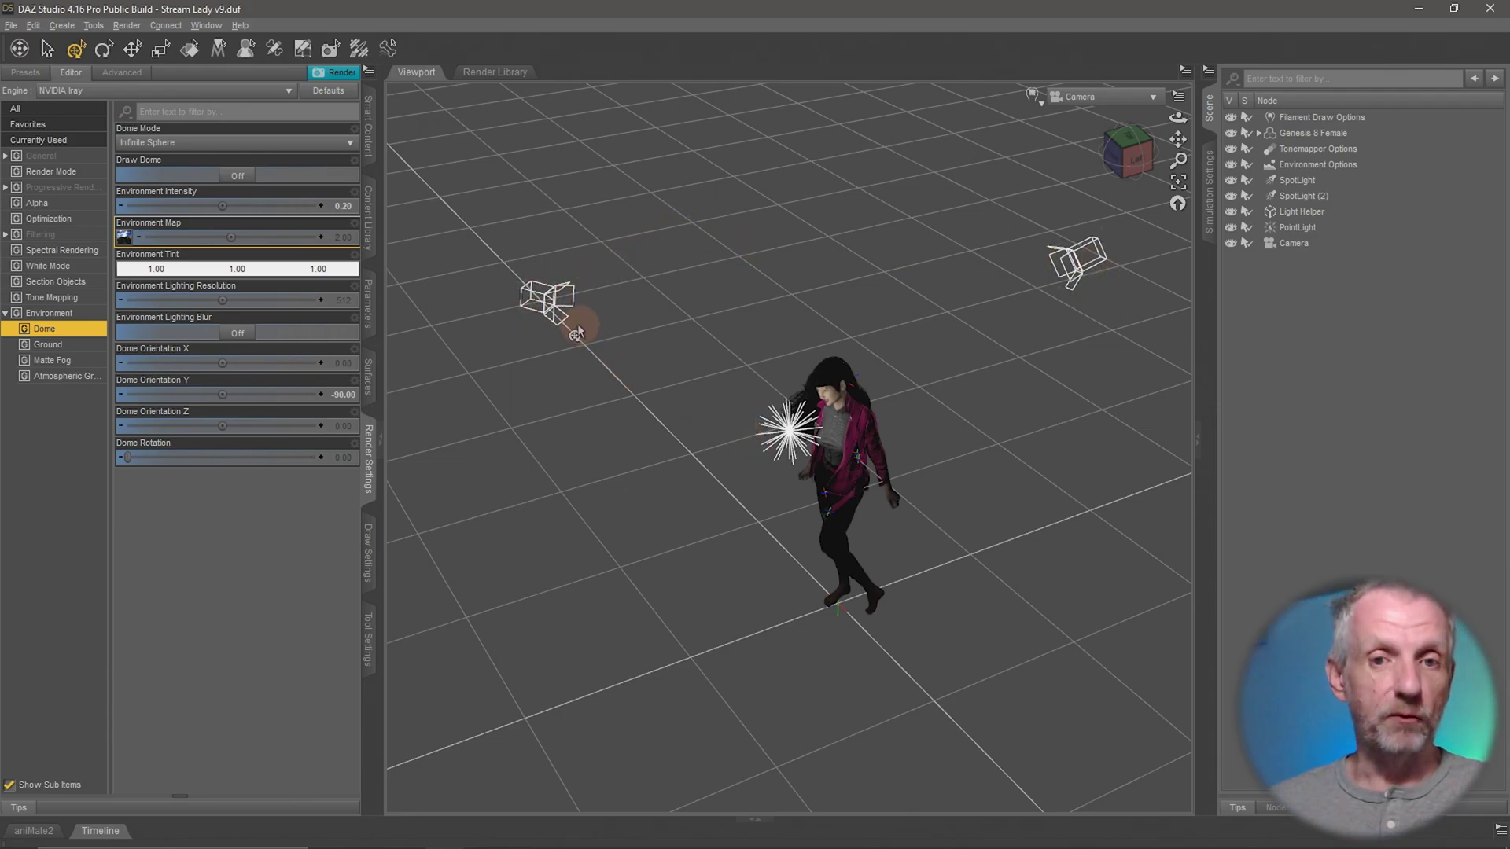
{"action": "left_click", "coordinate": [1033, 96]}
{"action": "left_click", "coordinate": [1049, 302]}
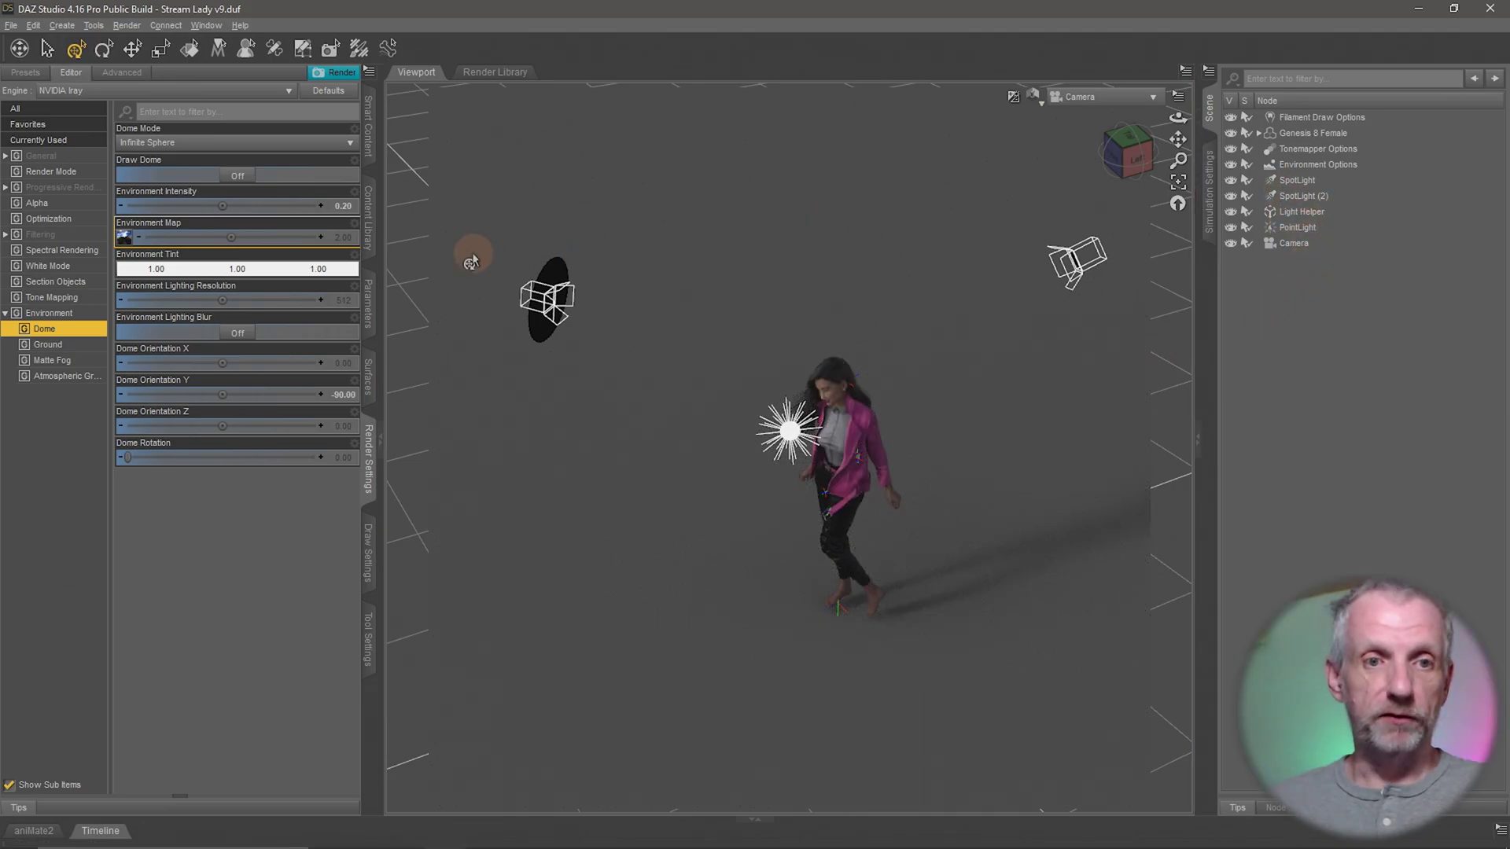
{"action": "left_click", "coordinate": [343, 206]}
{"action": "type", "text": "0"}
{"action": "key", "text": "Return"}
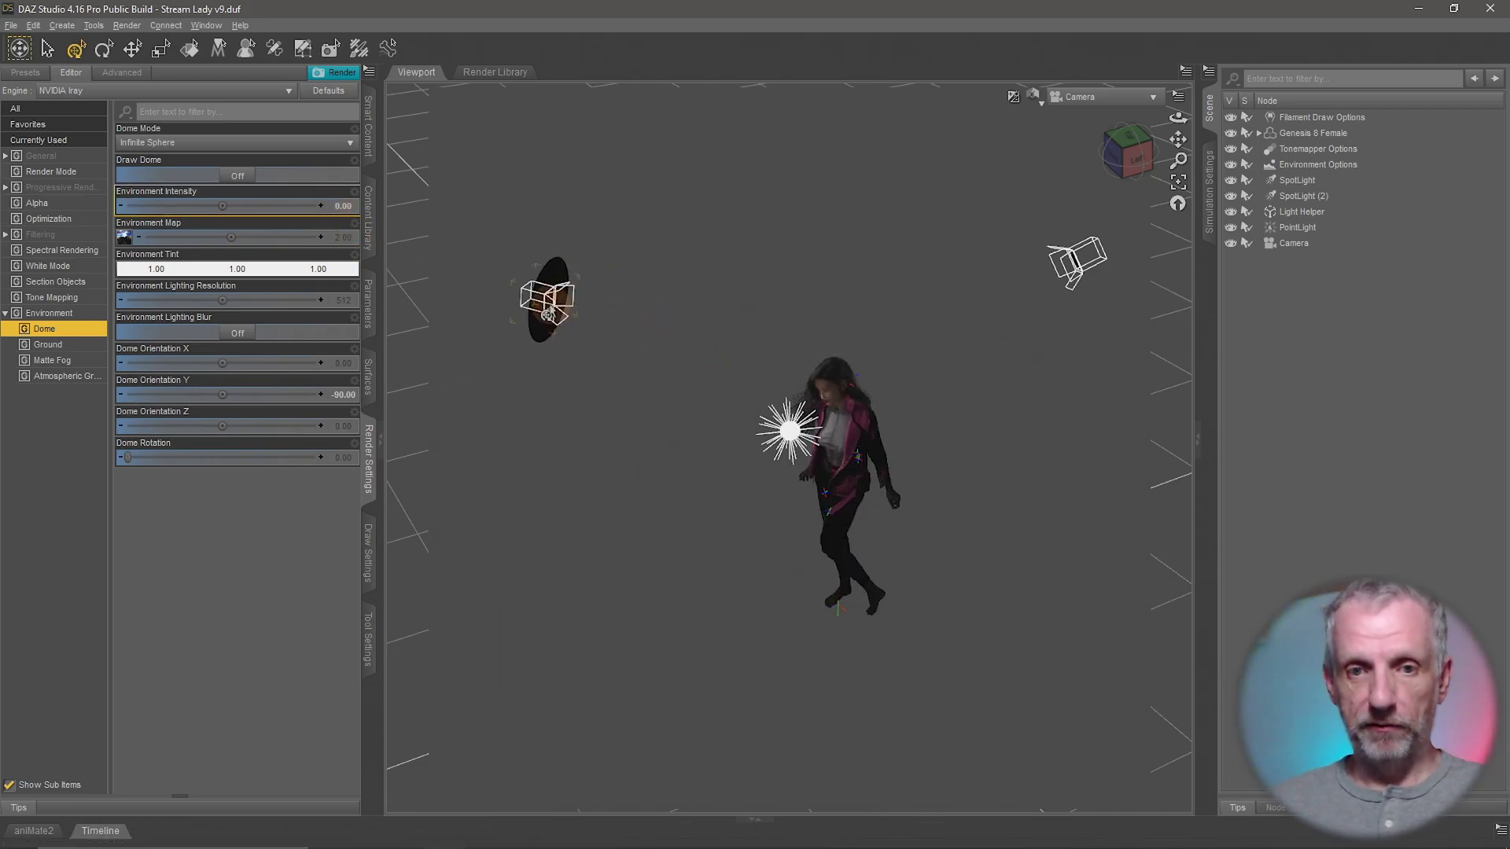
Hide SpotLight, PointLight and SpotLight (2) in the scene
{"action": "left_click", "coordinate": [548, 315]}
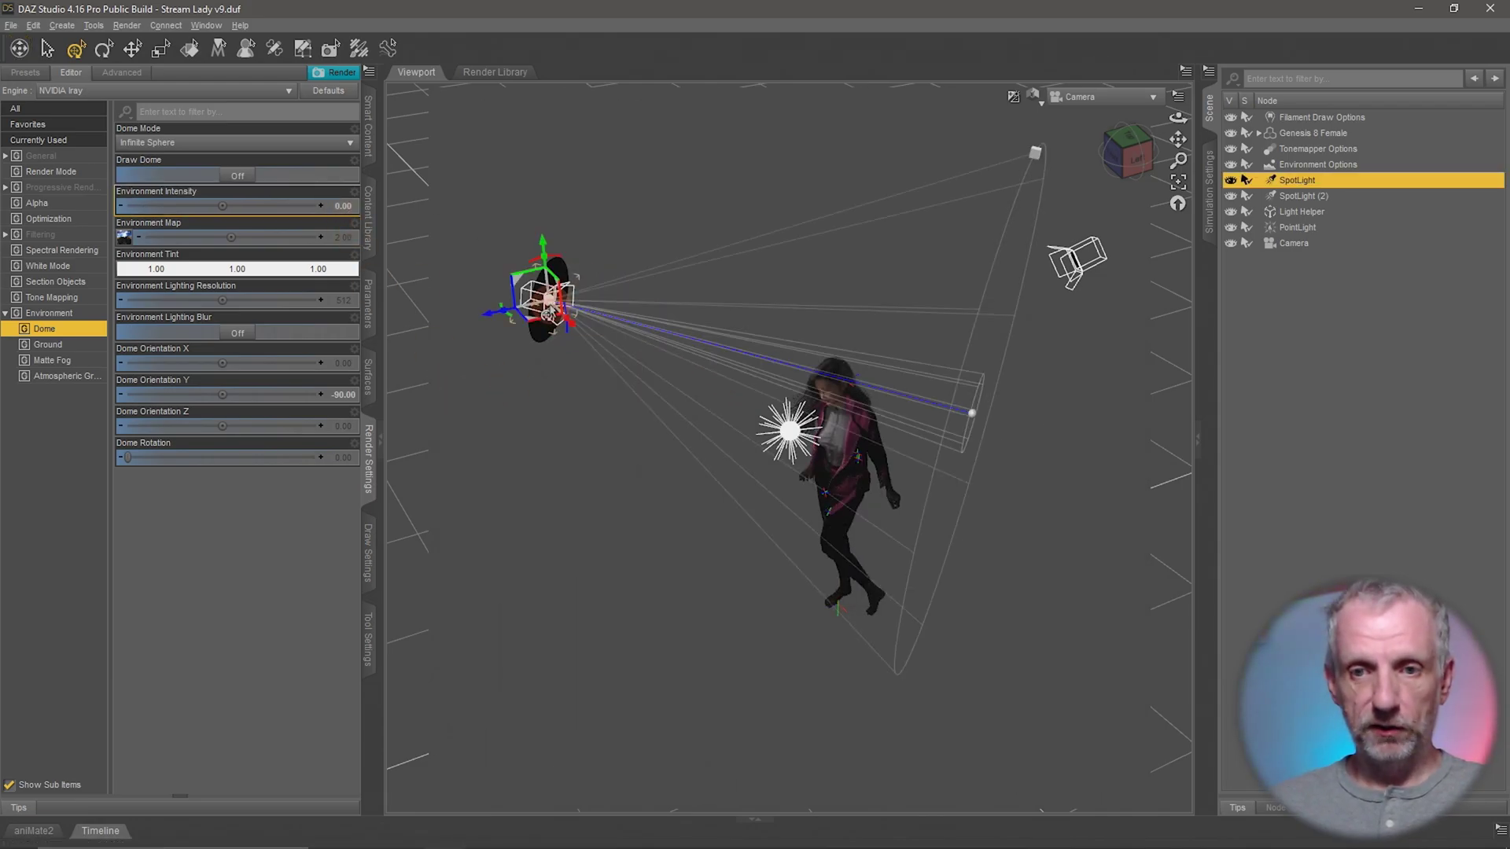
{"action": "left_click", "coordinate": [1231, 181]}
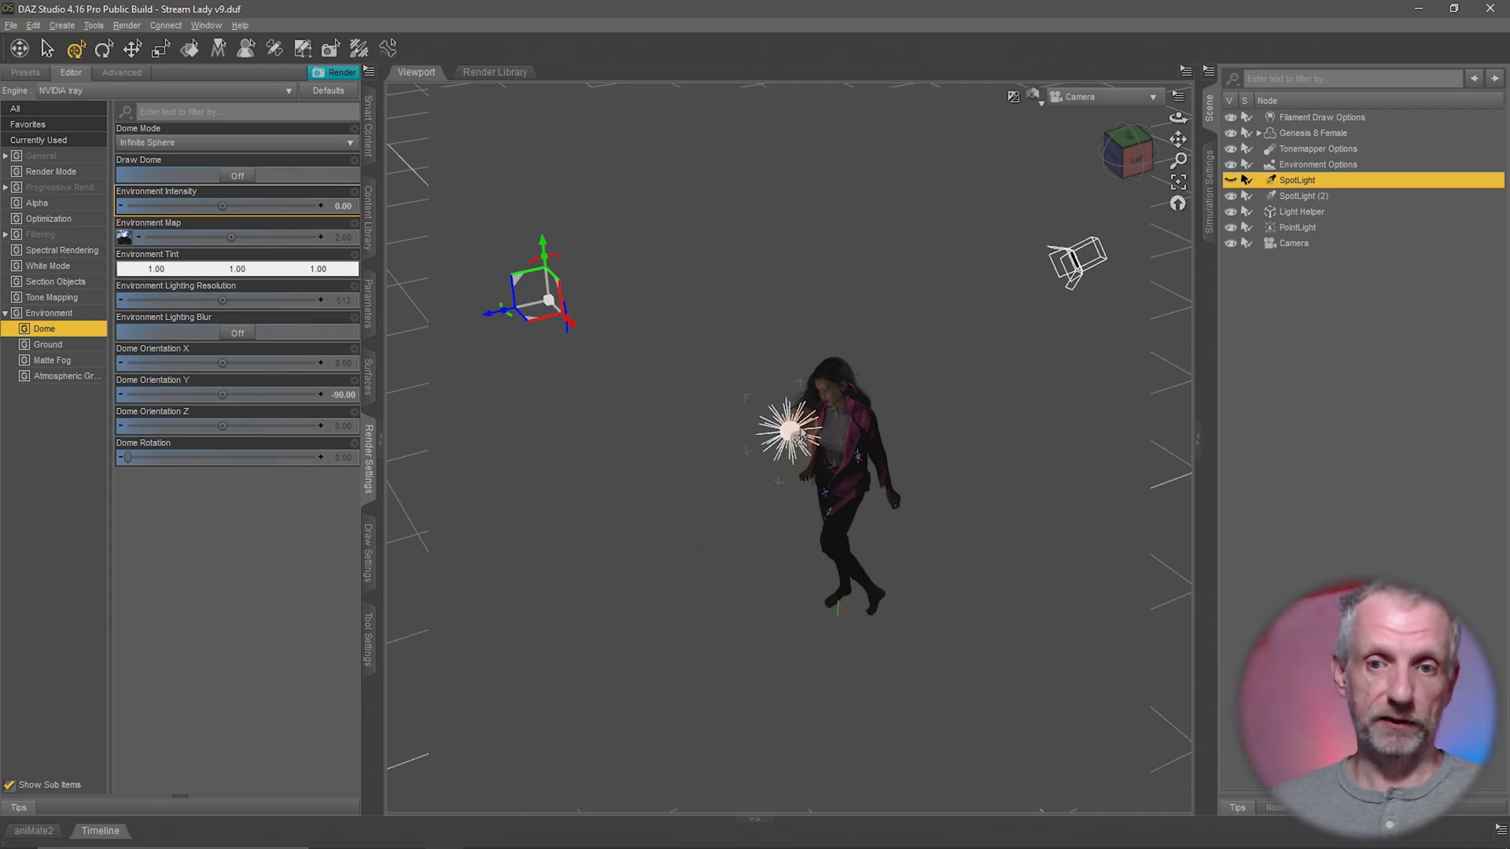
{"action": "left_click", "coordinate": [792, 432]}
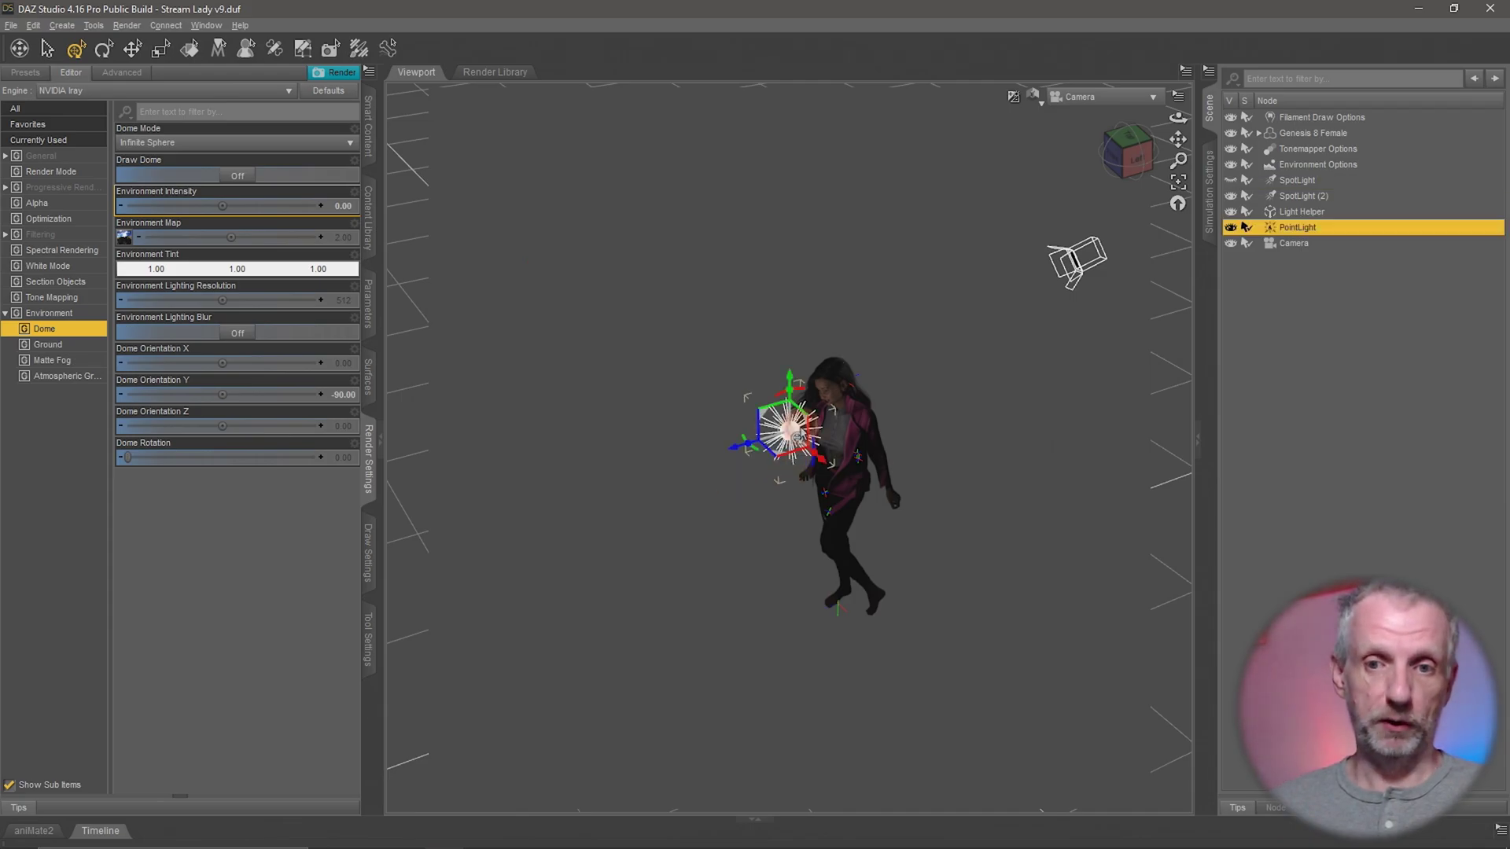
{"action": "left_click", "coordinate": [1229, 228]}
{"action": "left_click", "coordinate": [1258, 195]}
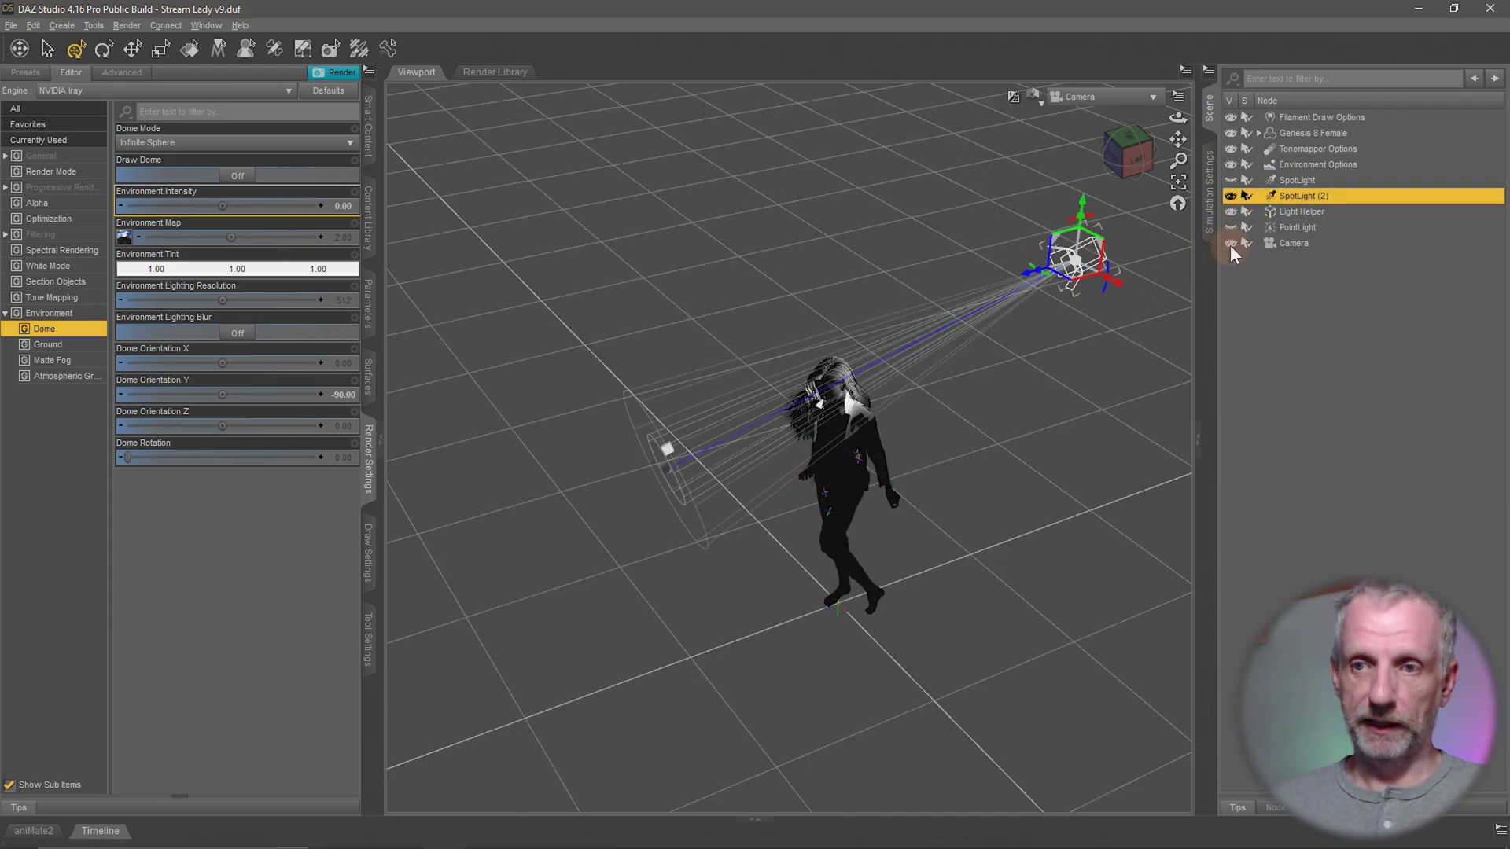
{"action": "left_click", "coordinate": [1230, 197]}
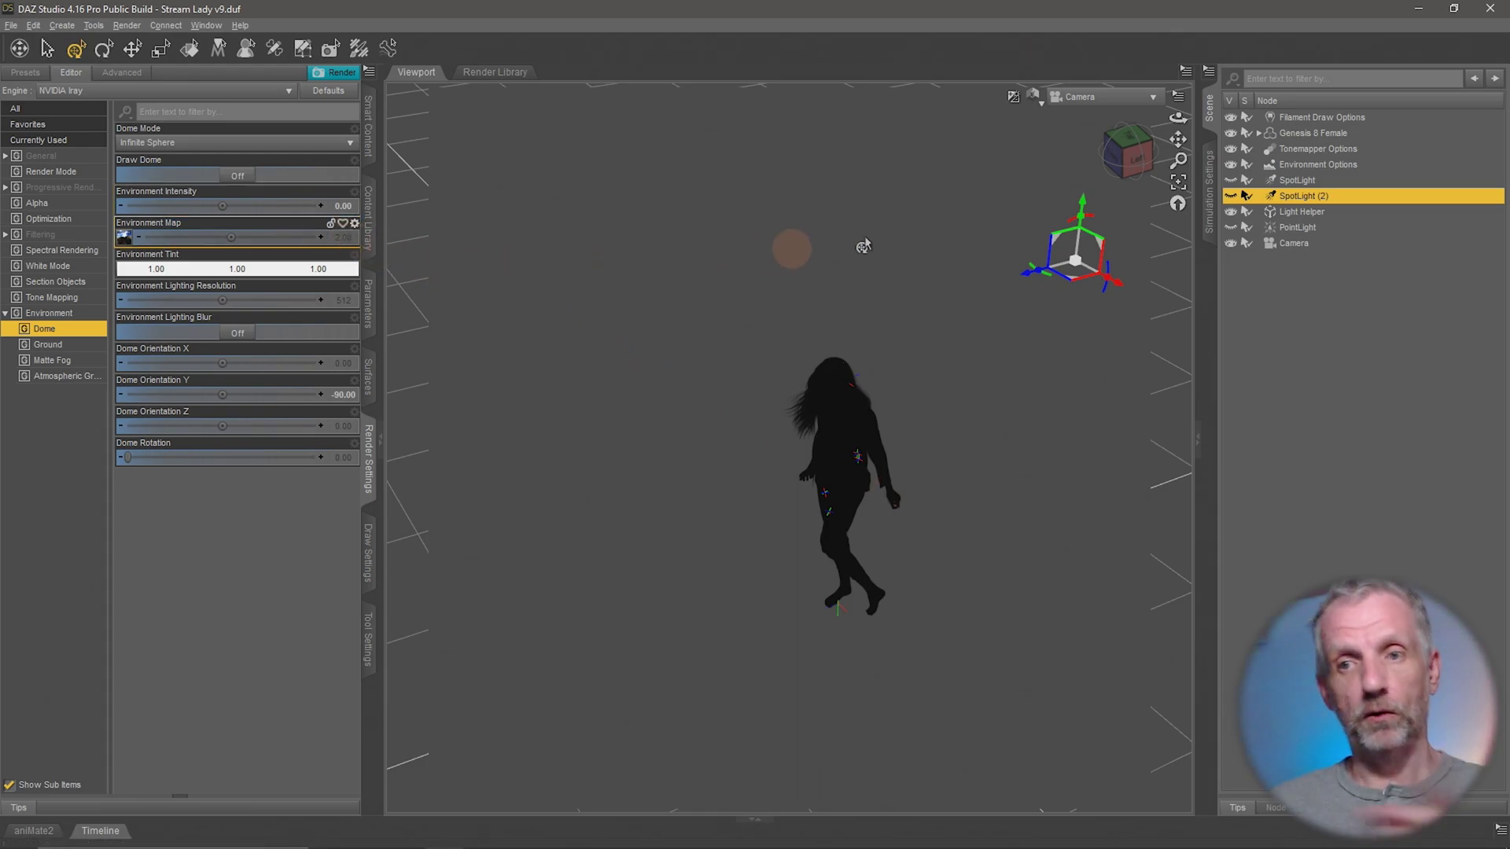
Switch the viewport draw style to Filament (PBR)
{"action": "left_click", "coordinate": [1035, 97]}
{"action": "left_click", "coordinate": [1037, 276]}
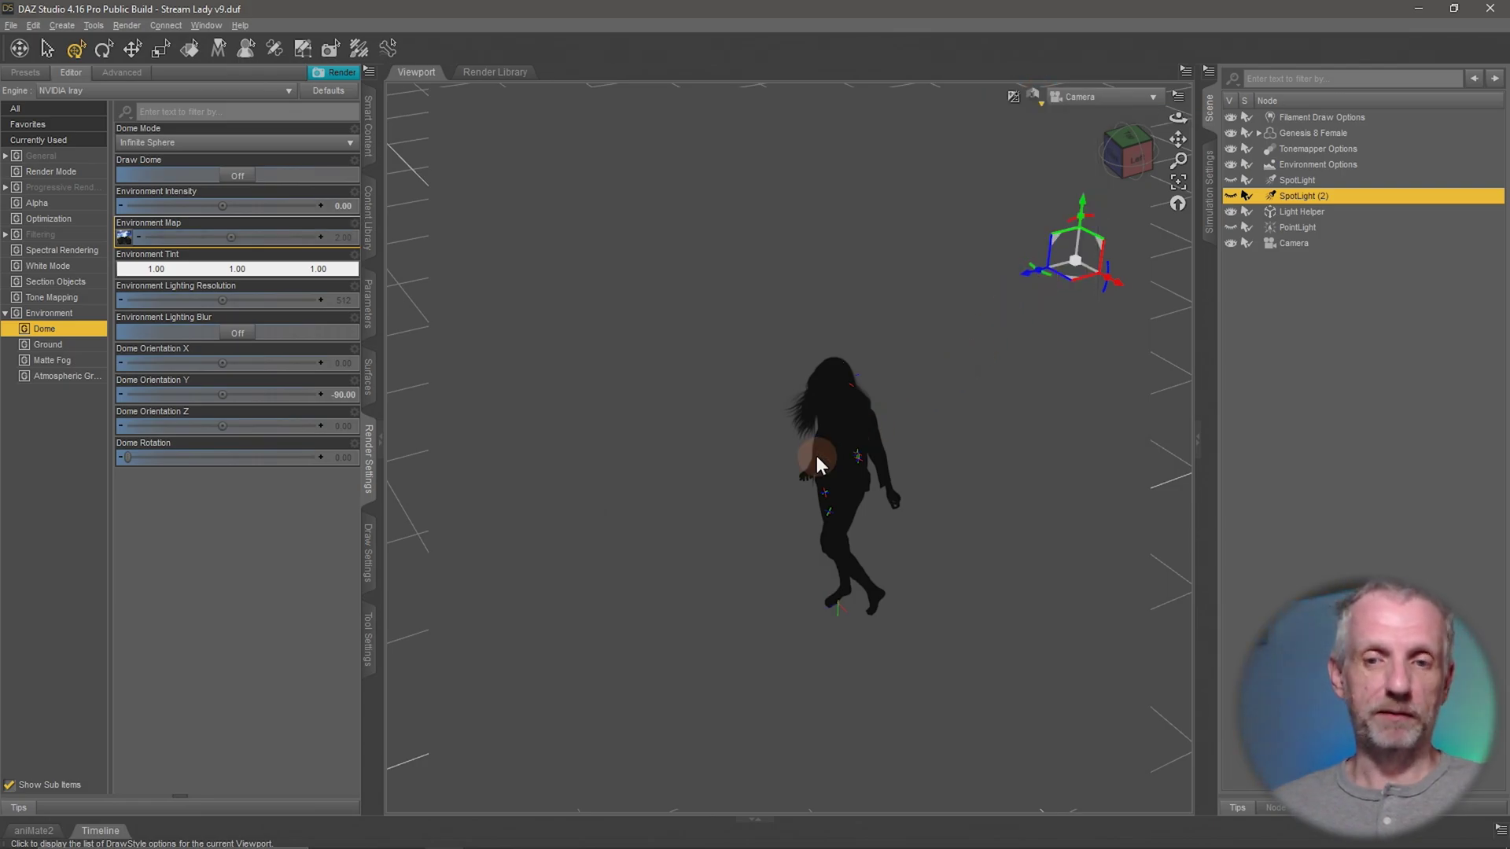
{"action": "mouse_move", "coordinate": [684, 522]}
{"action": "left_mouse_down", "text": "ctrl+alt"}
{"action": "mouse_move", "coordinate": [735, 492]}
{"action": "mouse_move", "coordinate": [748, 472]}
{"action": "mouse_move", "coordinate": [735, 472]}
{"action": "left_mouse_up", "text": "ctrl+alt"}
Create a 1 m plane primitive at the World Center with Y Positive axis and 1 division
{"action": "left_click", "coordinate": [63, 23]}
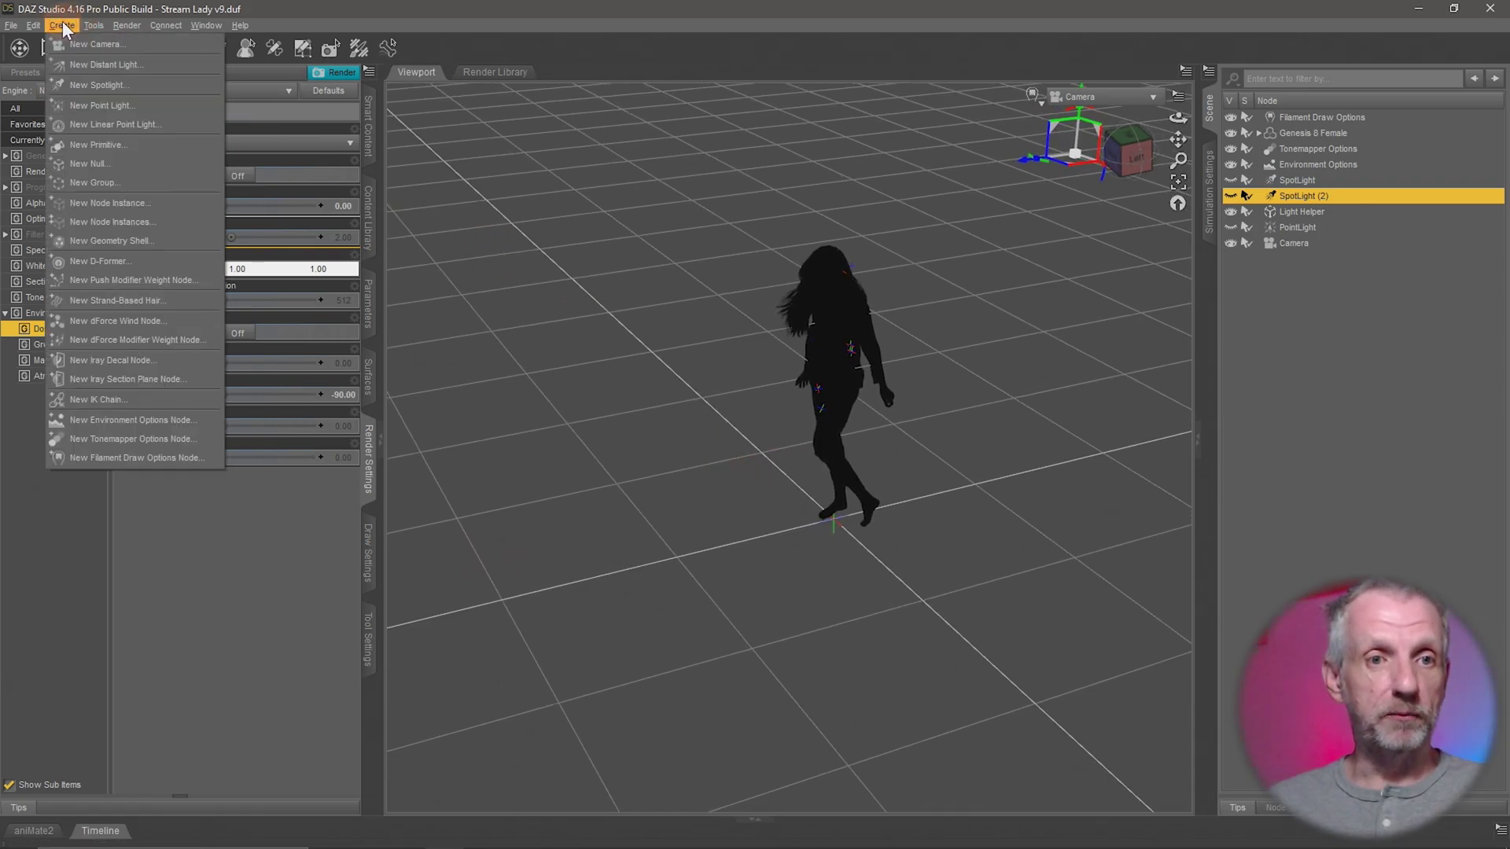
{"action": "left_click", "coordinate": [120, 145]}
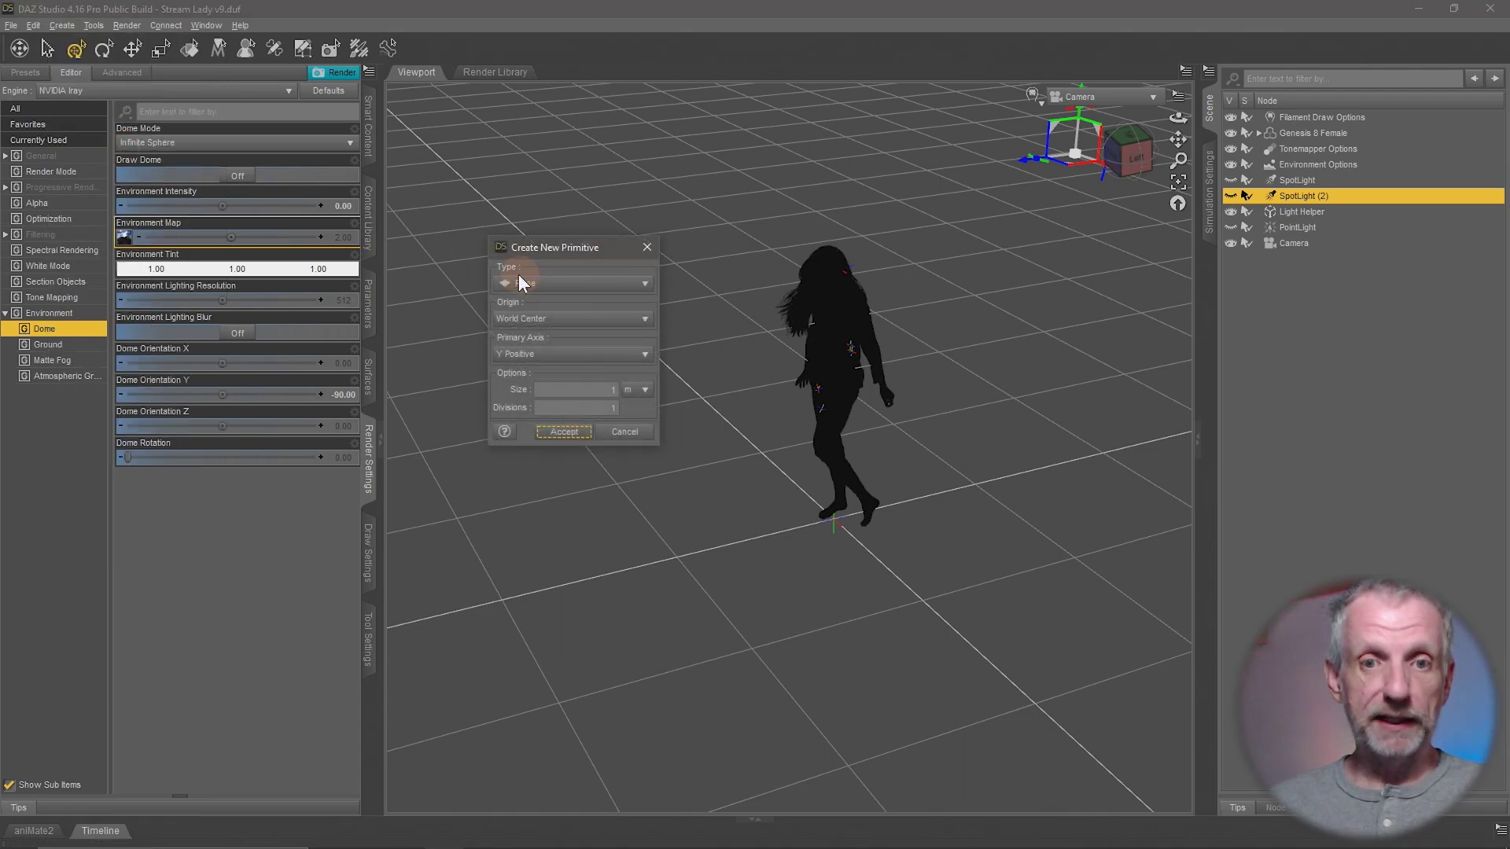
{"action": "left_click", "coordinate": [563, 432]}
{"action": "left_click", "coordinate": [825, 541]}
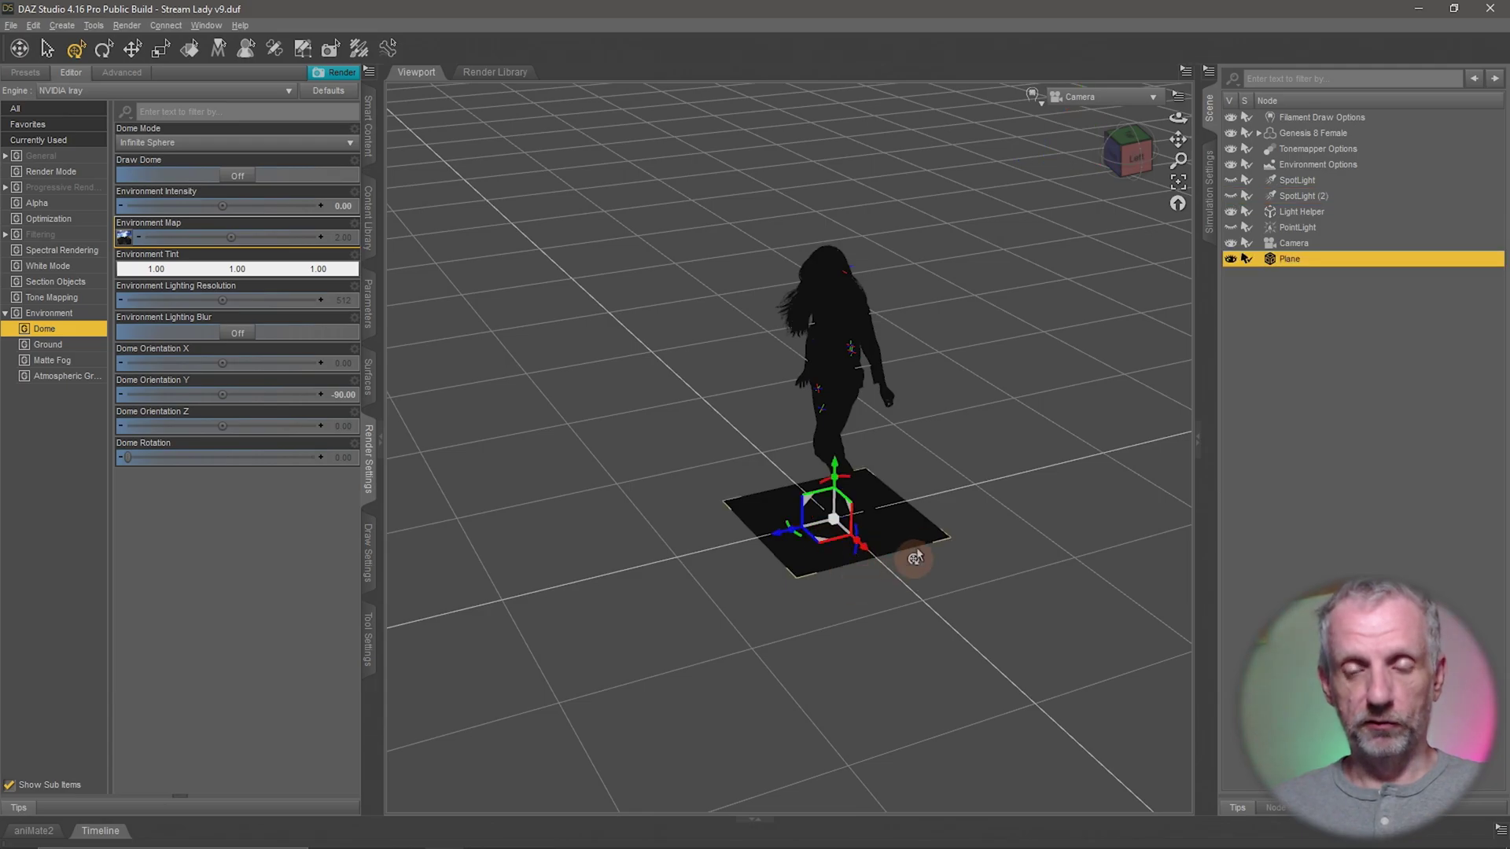
Move the plane about 123 units along Z in front of the figure and rotate it upright around X
{"action": "middle_click_drag", "start_coordinate": [916, 551], "coordinate": [881, 542]}
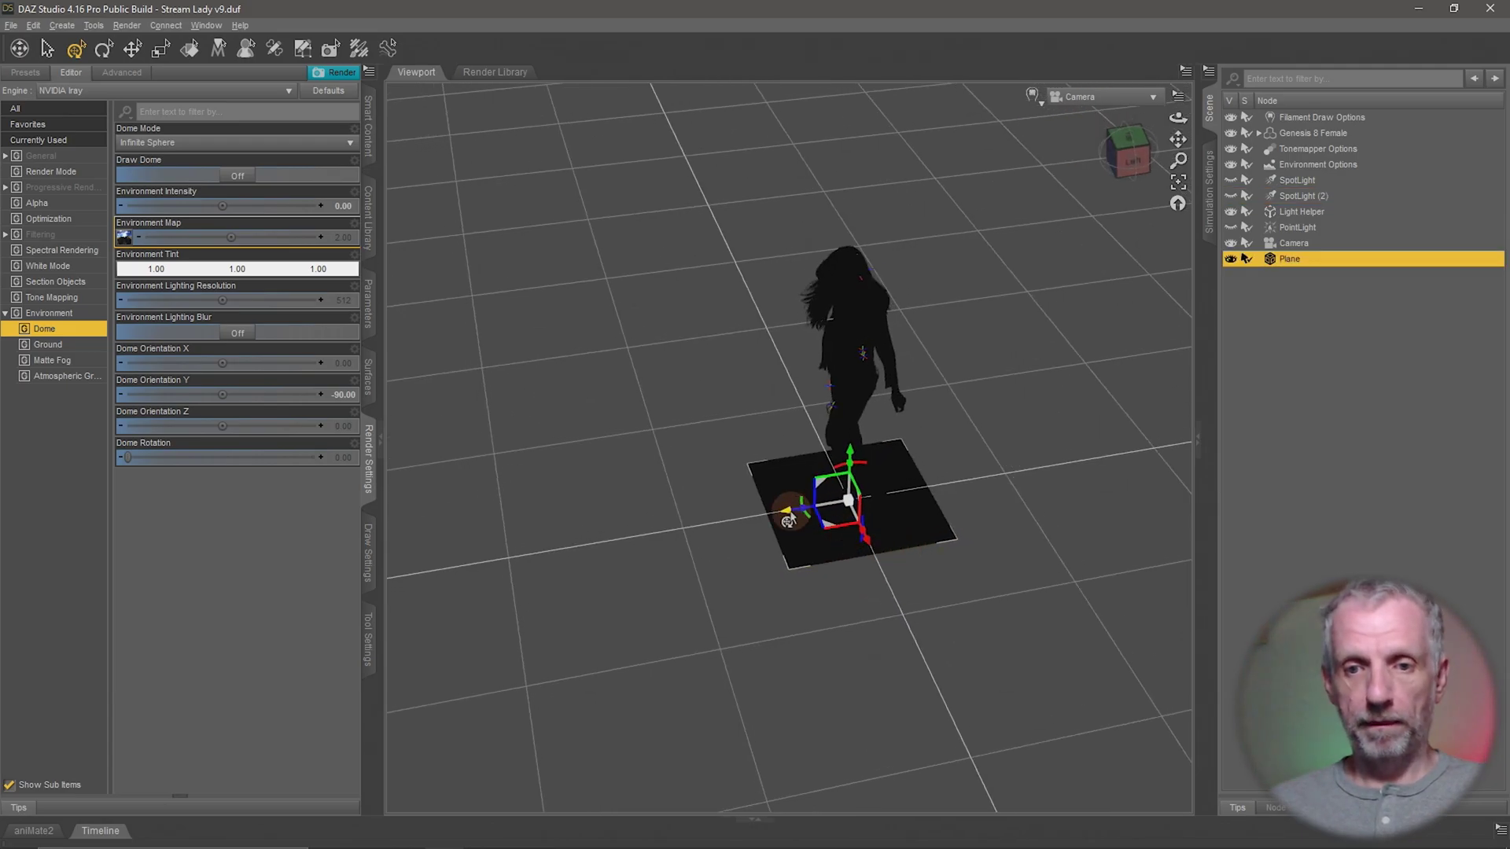
{"action": "left_click_drag", "start_coordinate": [788, 519], "coordinate": [580, 532]}
{"action": "middle_click_drag", "start_coordinate": [723, 535], "coordinate": [726, 536]}
{"action": "left_click_drag", "start_coordinate": [724, 543], "coordinate": [721, 546], "text": "alt"}
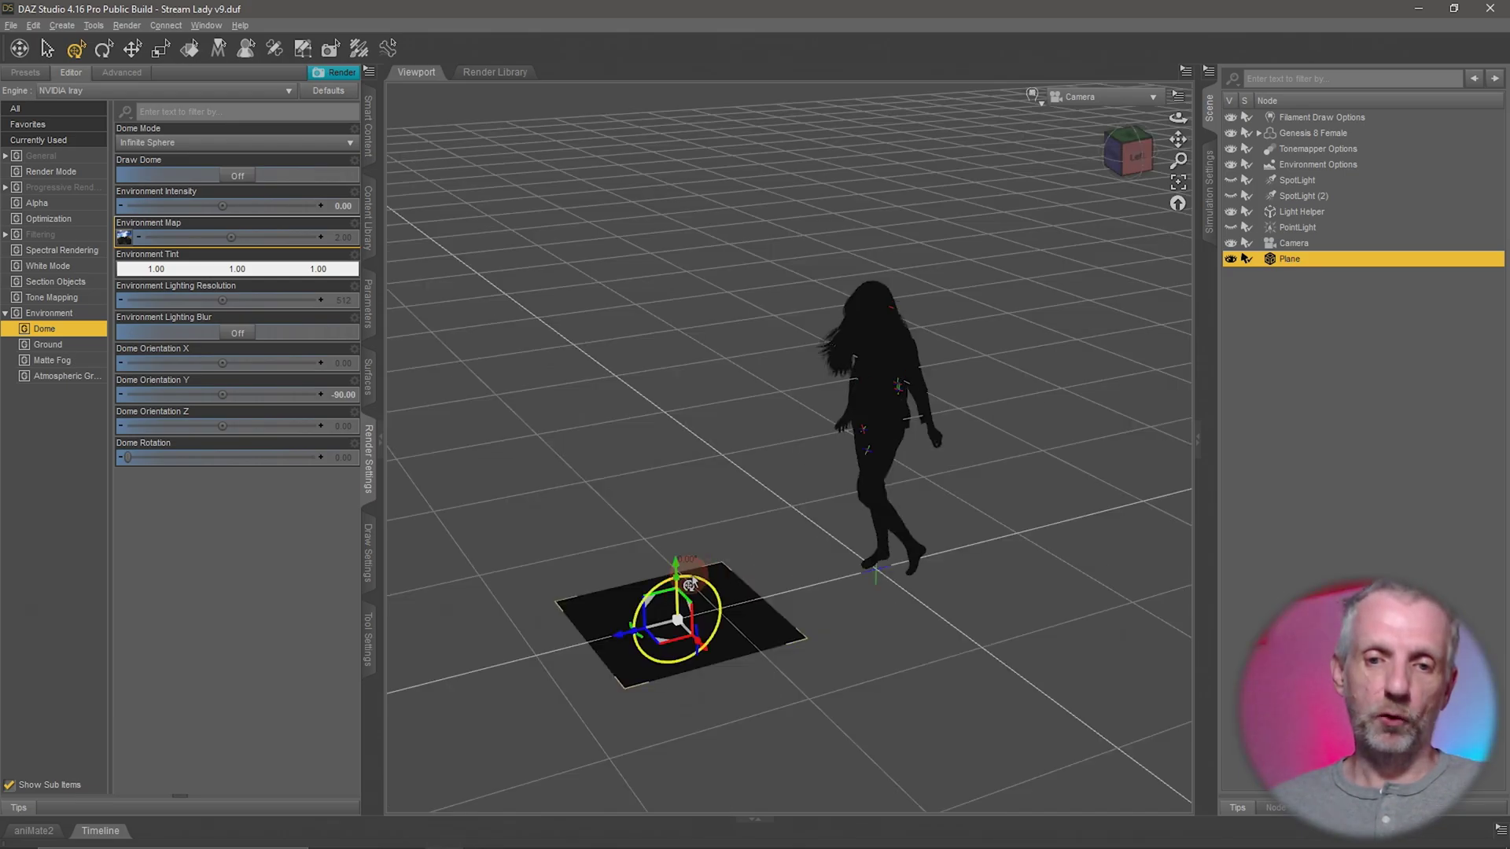
{"action": "left_click_drag", "start_coordinate": [690, 584], "coordinate": [732, 583]}
{"action": "left_click_drag", "start_coordinate": [819, 565], "coordinate": [812, 577], "text": "ctrl+alt"}
Set the plane's X Rotate to exactly -90
{"action": "left_click", "coordinate": [368, 306]}
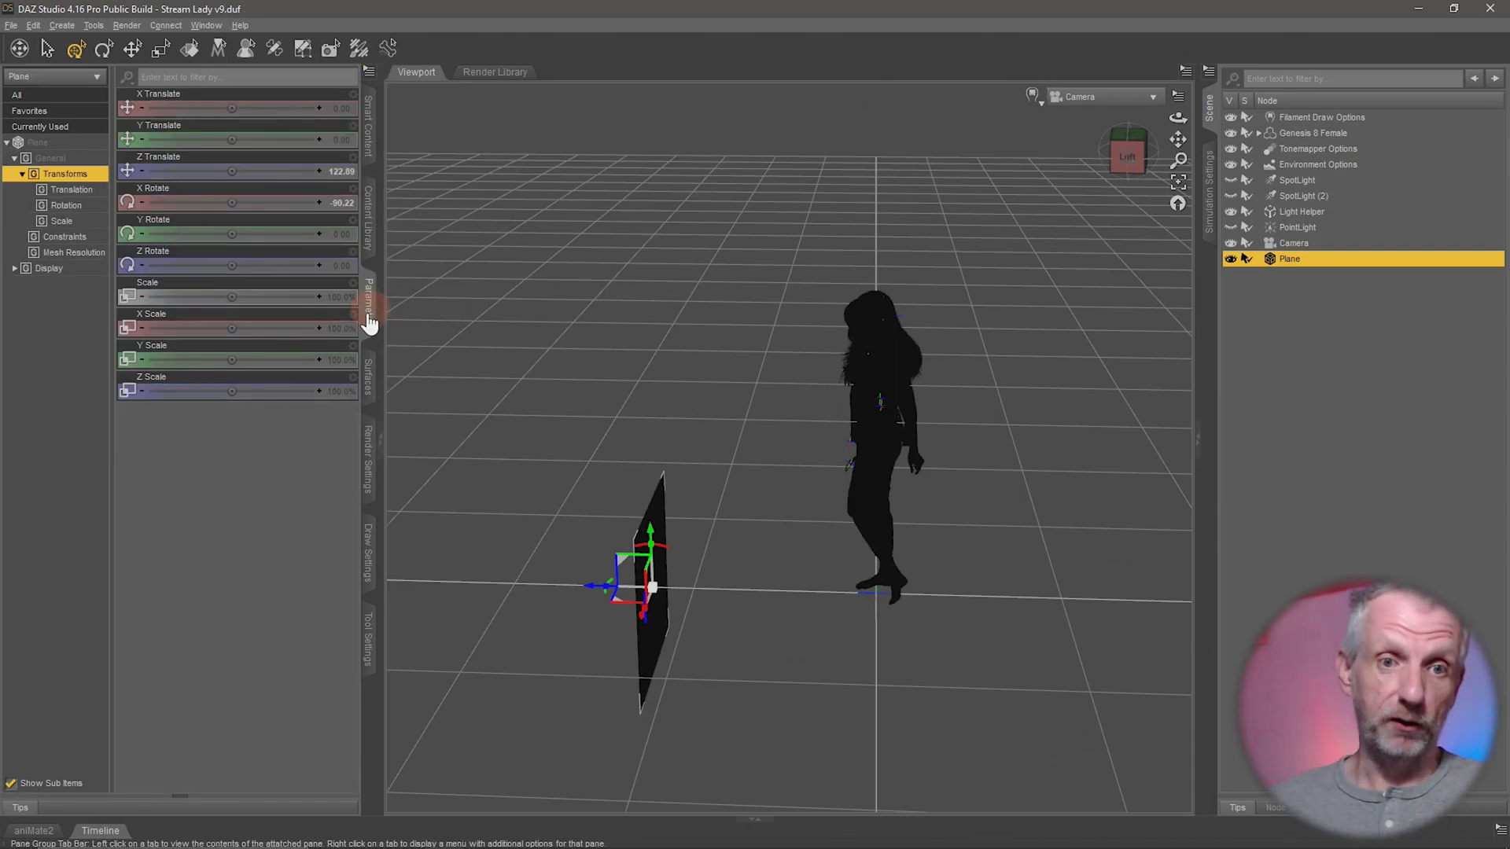
{"action": "left_click", "coordinate": [66, 205]}
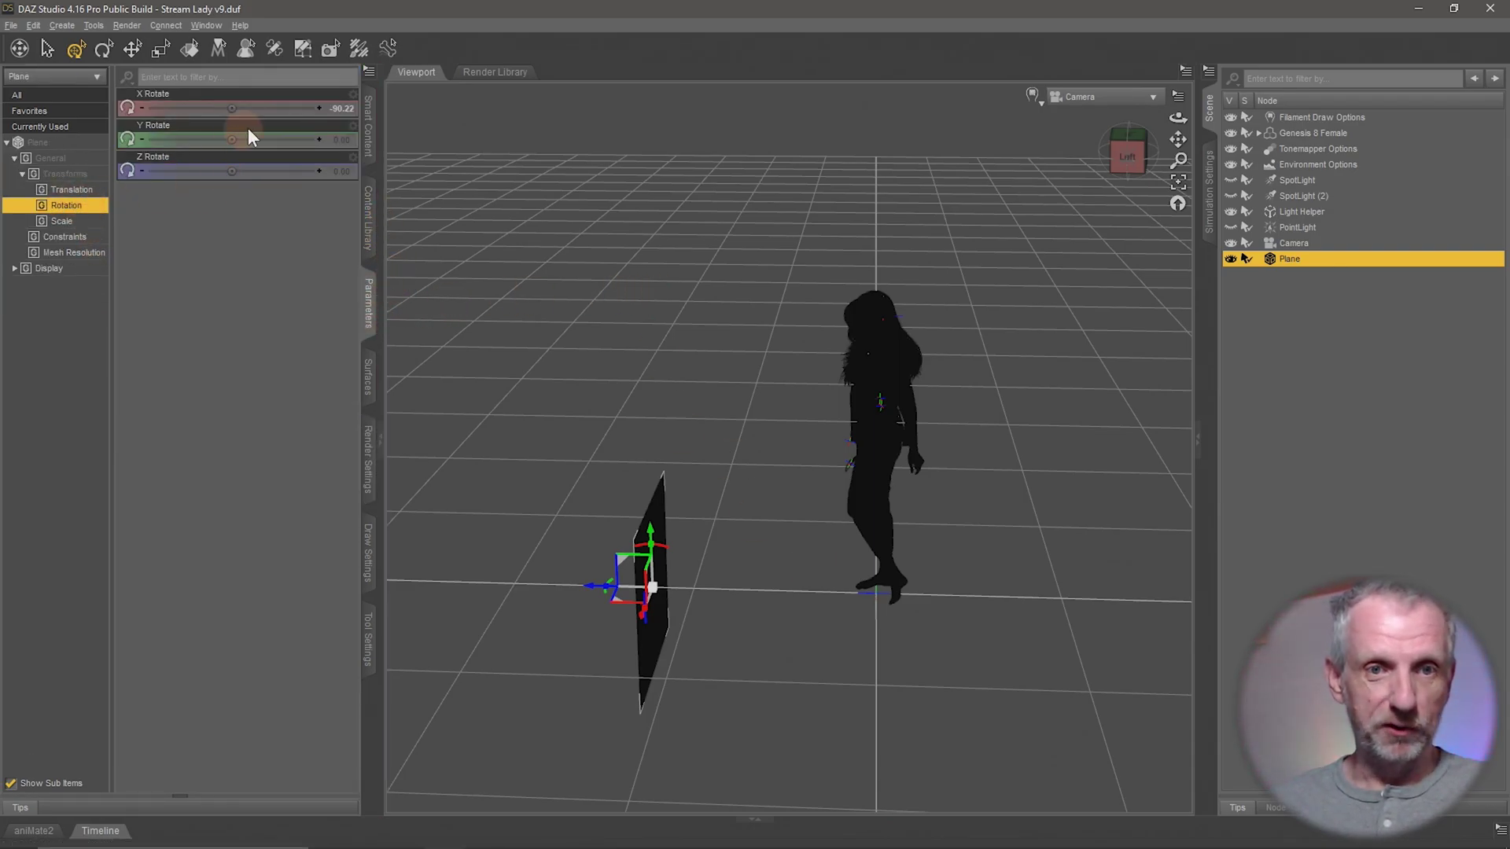
{"action": "left_click", "coordinate": [349, 107]}
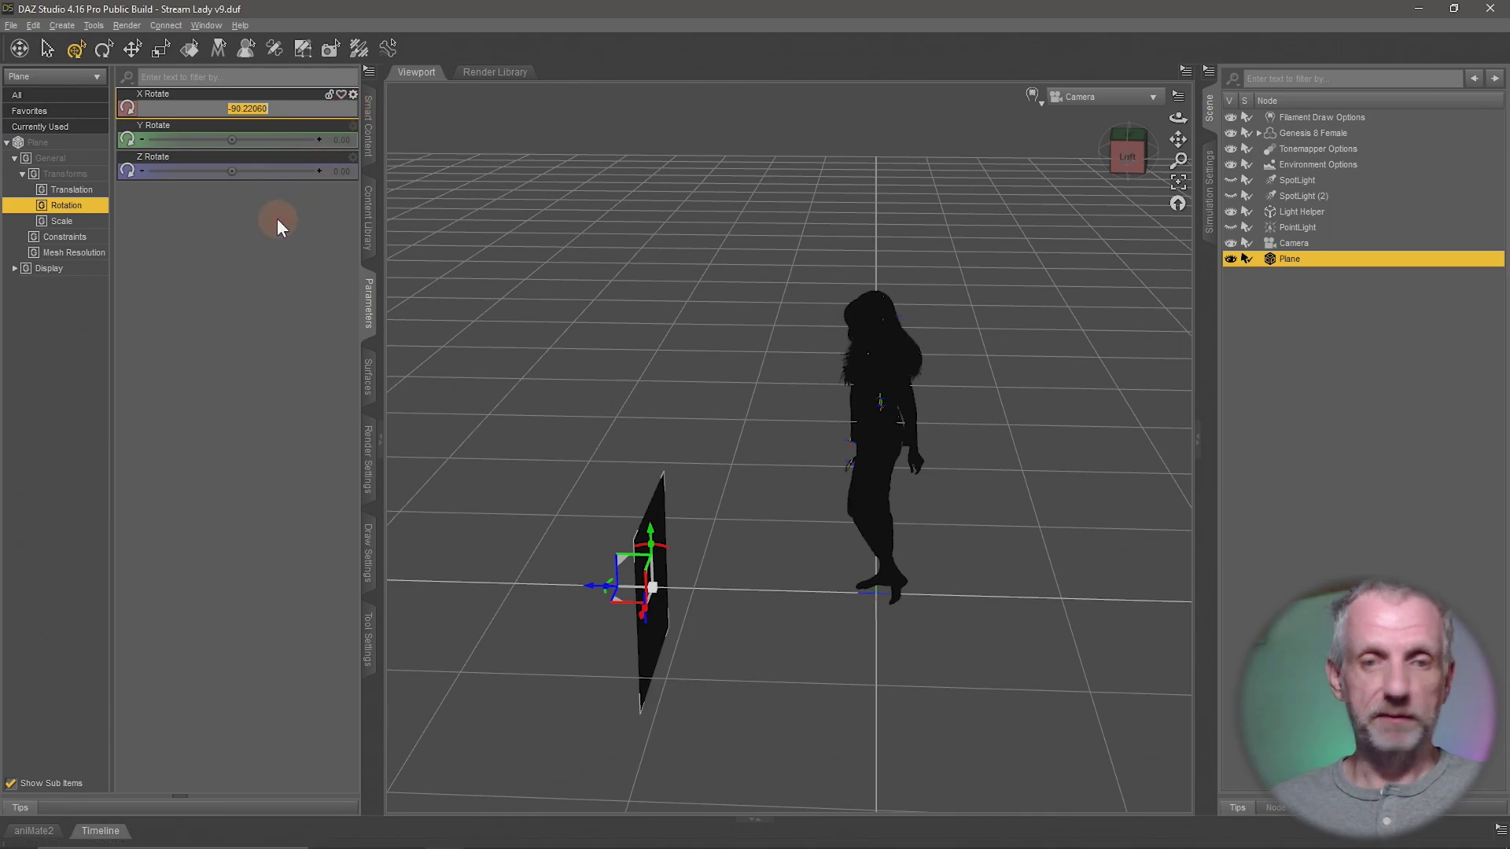
{"action": "type", "text": "-90"}
{"action": "key", "text": "Return"}
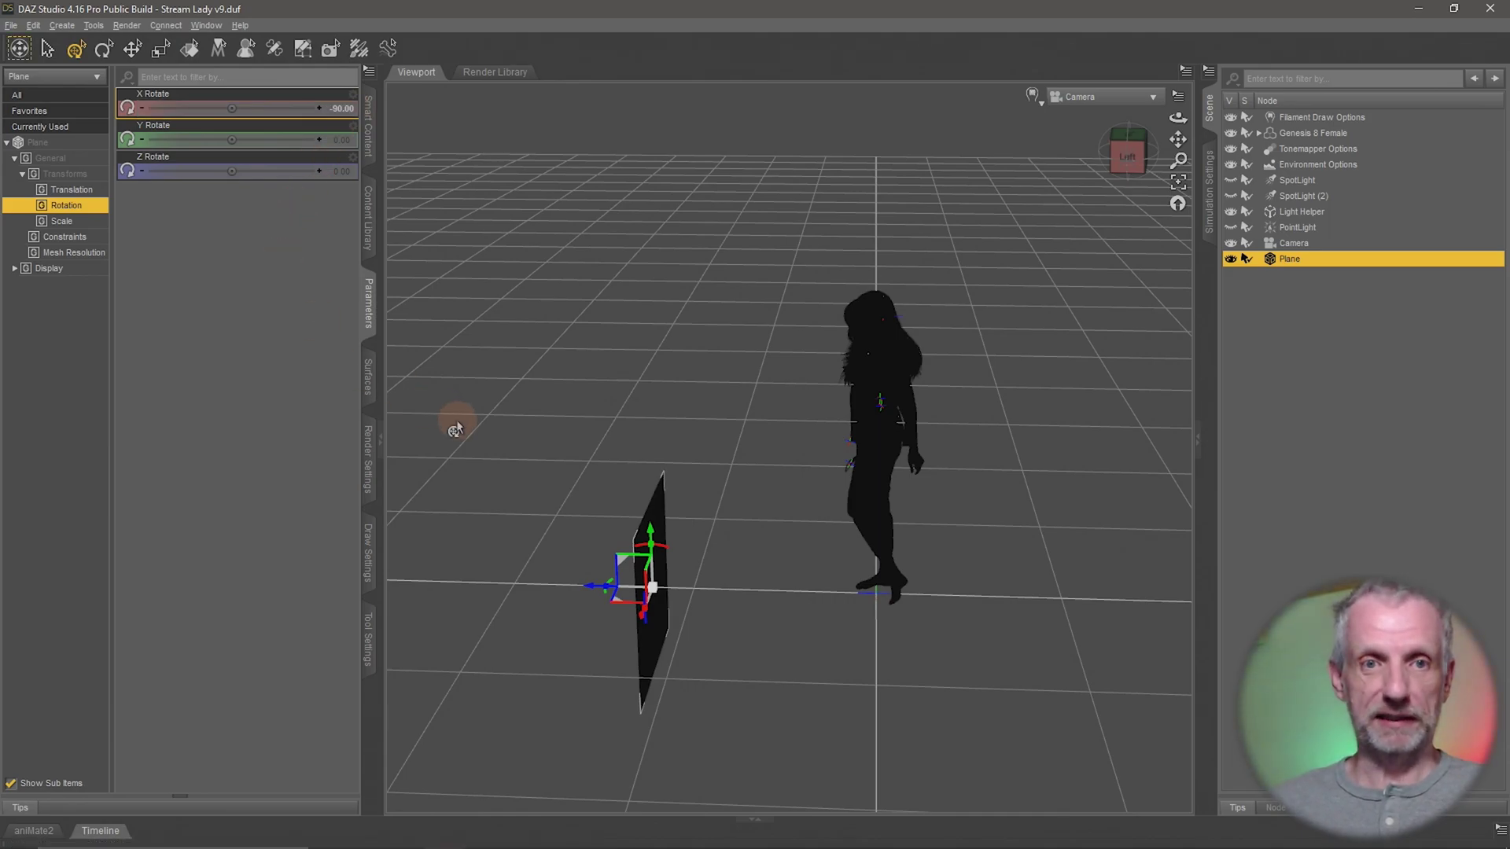
Raise the plane above the floor and angle it toward the figure, with rotation about X -44, Y 270 and Z 270
{"action": "left_click_drag", "start_coordinate": [456, 428], "coordinate": [702, 561]}
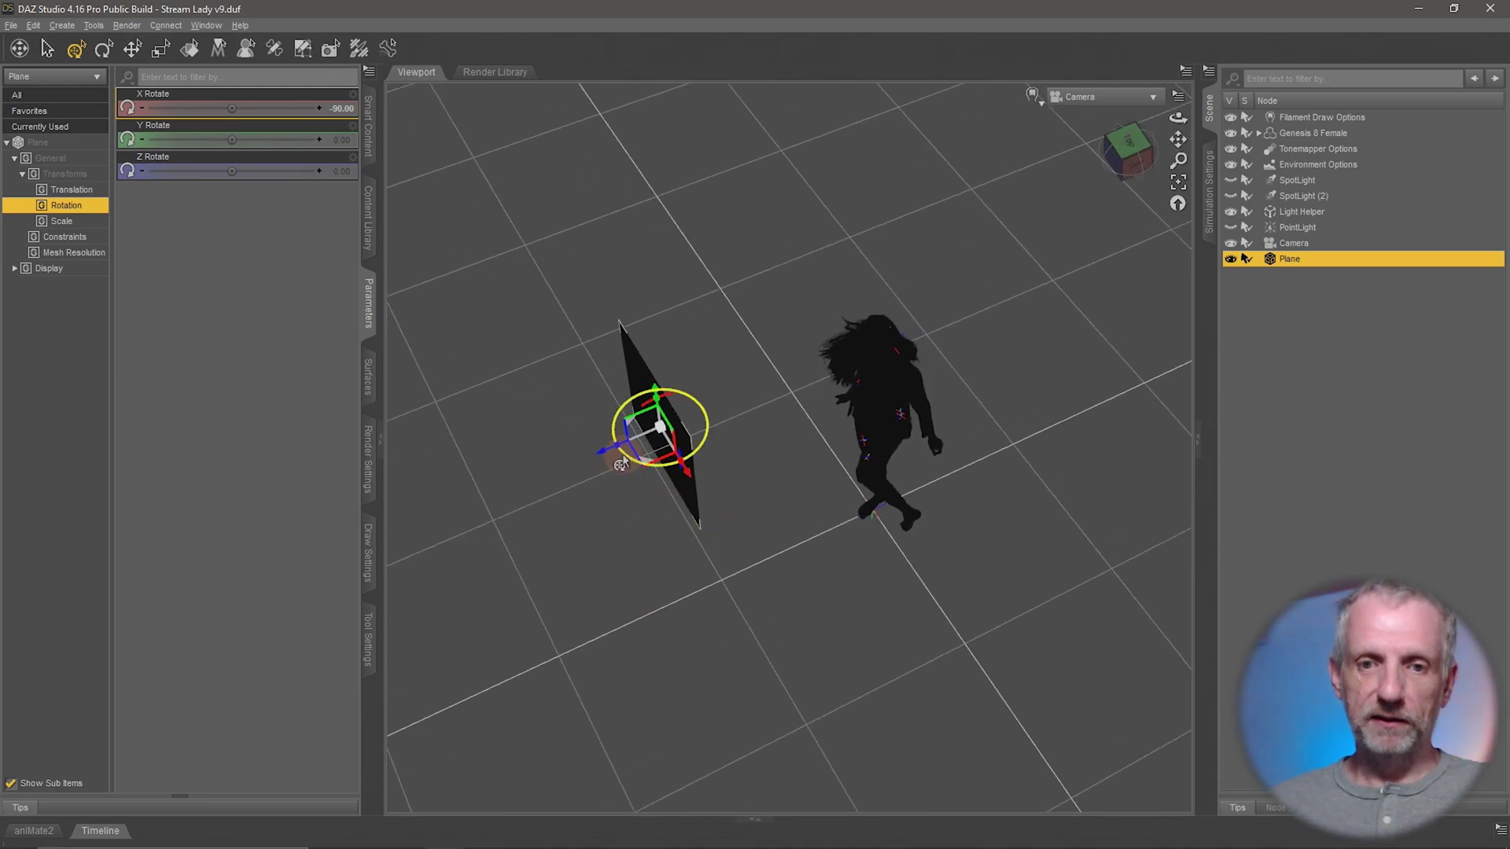
{"action": "left_click_drag", "start_coordinate": [621, 464], "coordinate": [677, 294]}
{"action": "left_click_drag", "start_coordinate": [748, 418], "coordinate": [681, 523], "text": "ctrl+alt"}
{"action": "left_click_drag", "start_coordinate": [596, 456], "coordinate": [655, 485]}
{"action": "left_click_drag", "start_coordinate": [597, 445], "coordinate": [596, 442]}
{"action": "left_click_drag", "start_coordinate": [707, 669], "coordinate": [762, 522], "text": "ctrl+alt"}
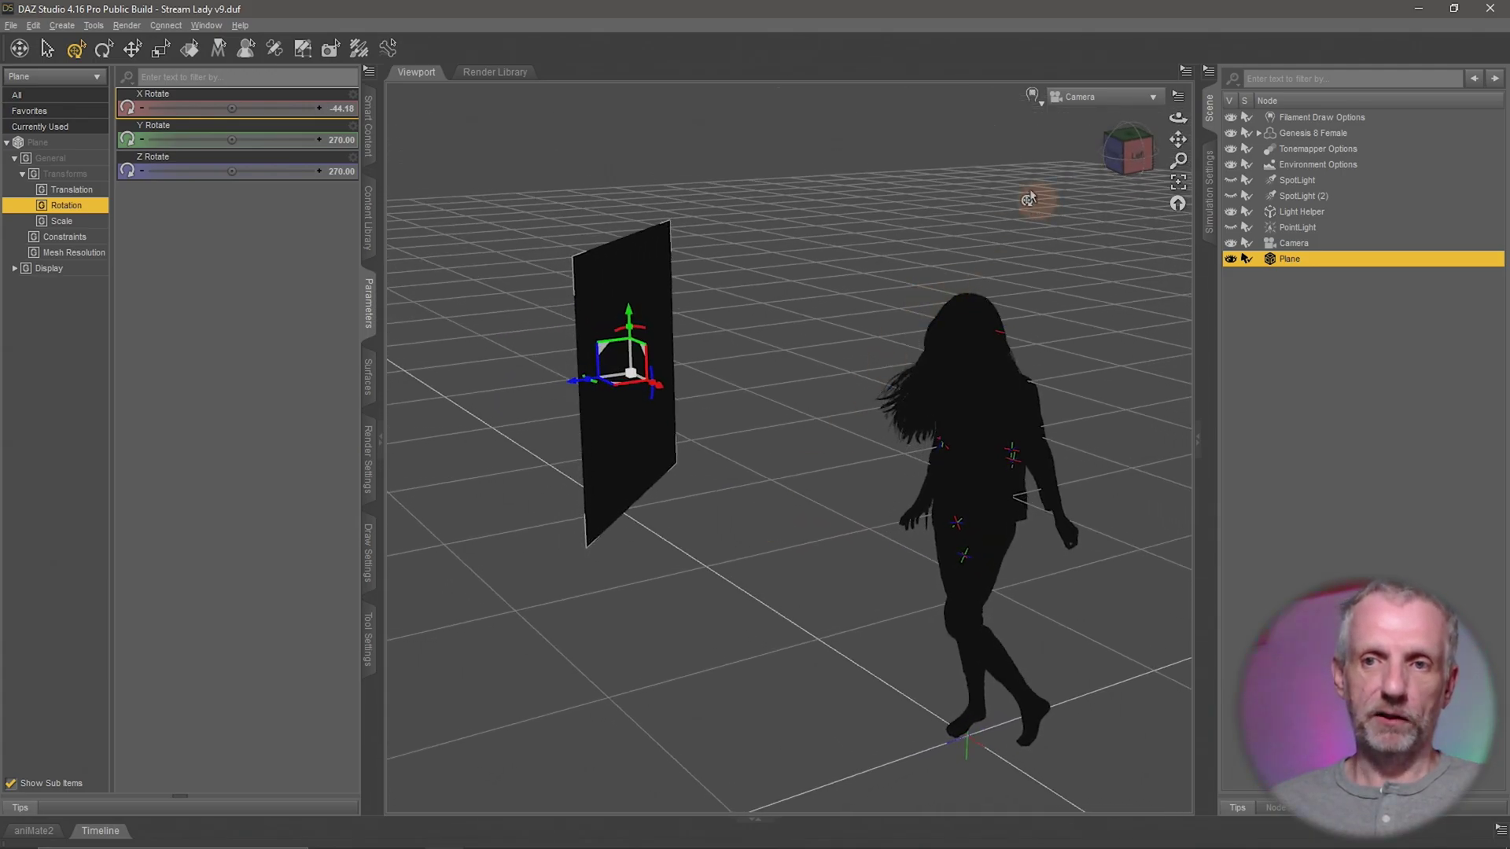
Preview the scene in NVIDIA Iray and display the Base properties of the plane's Default surface
{"action": "left_click", "coordinate": [1035, 97]}
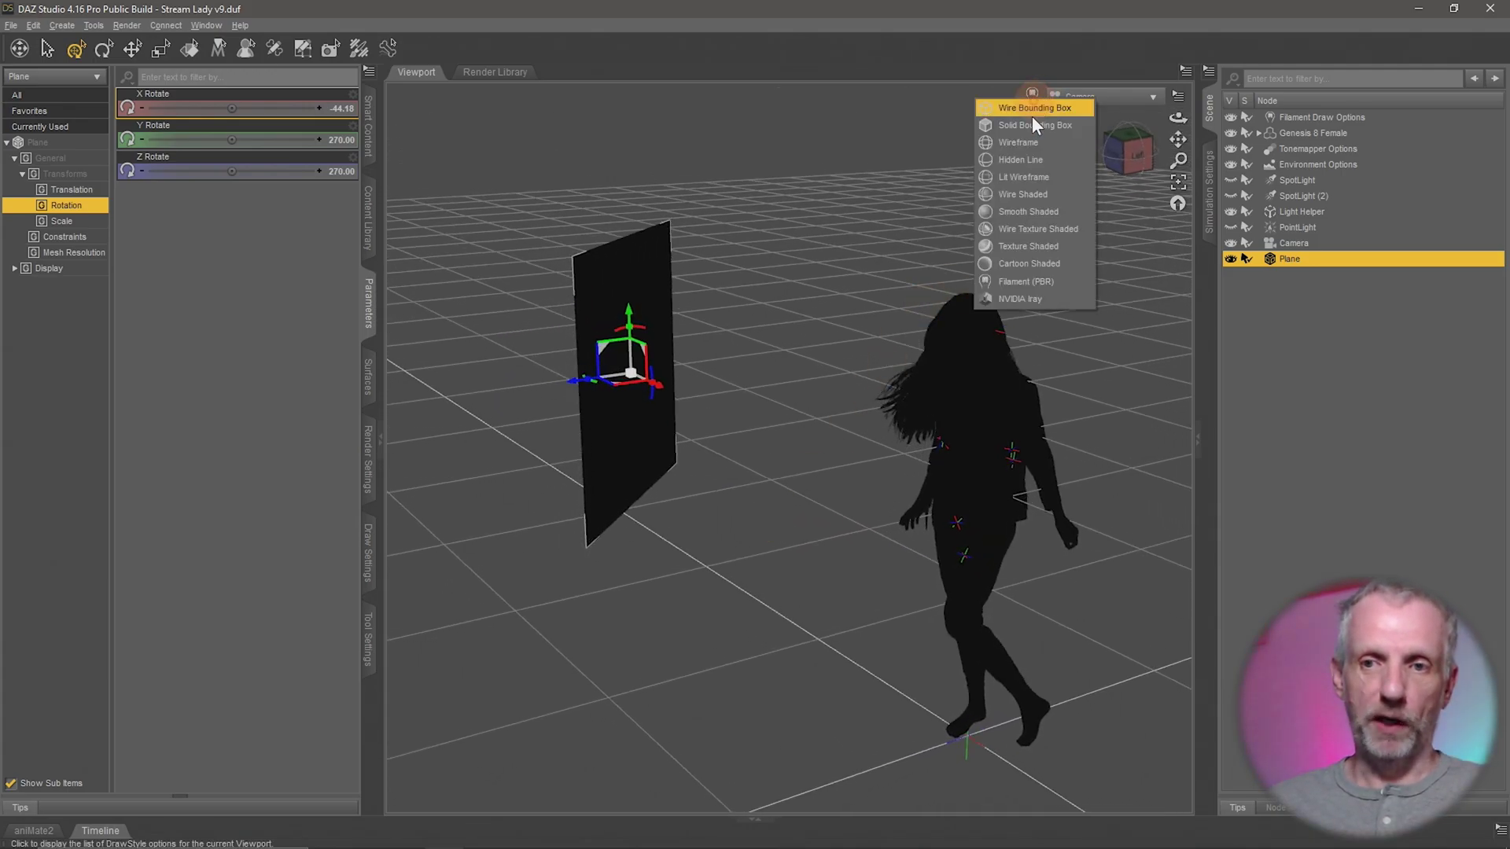
{"action": "left_click", "coordinate": [1059, 293]}
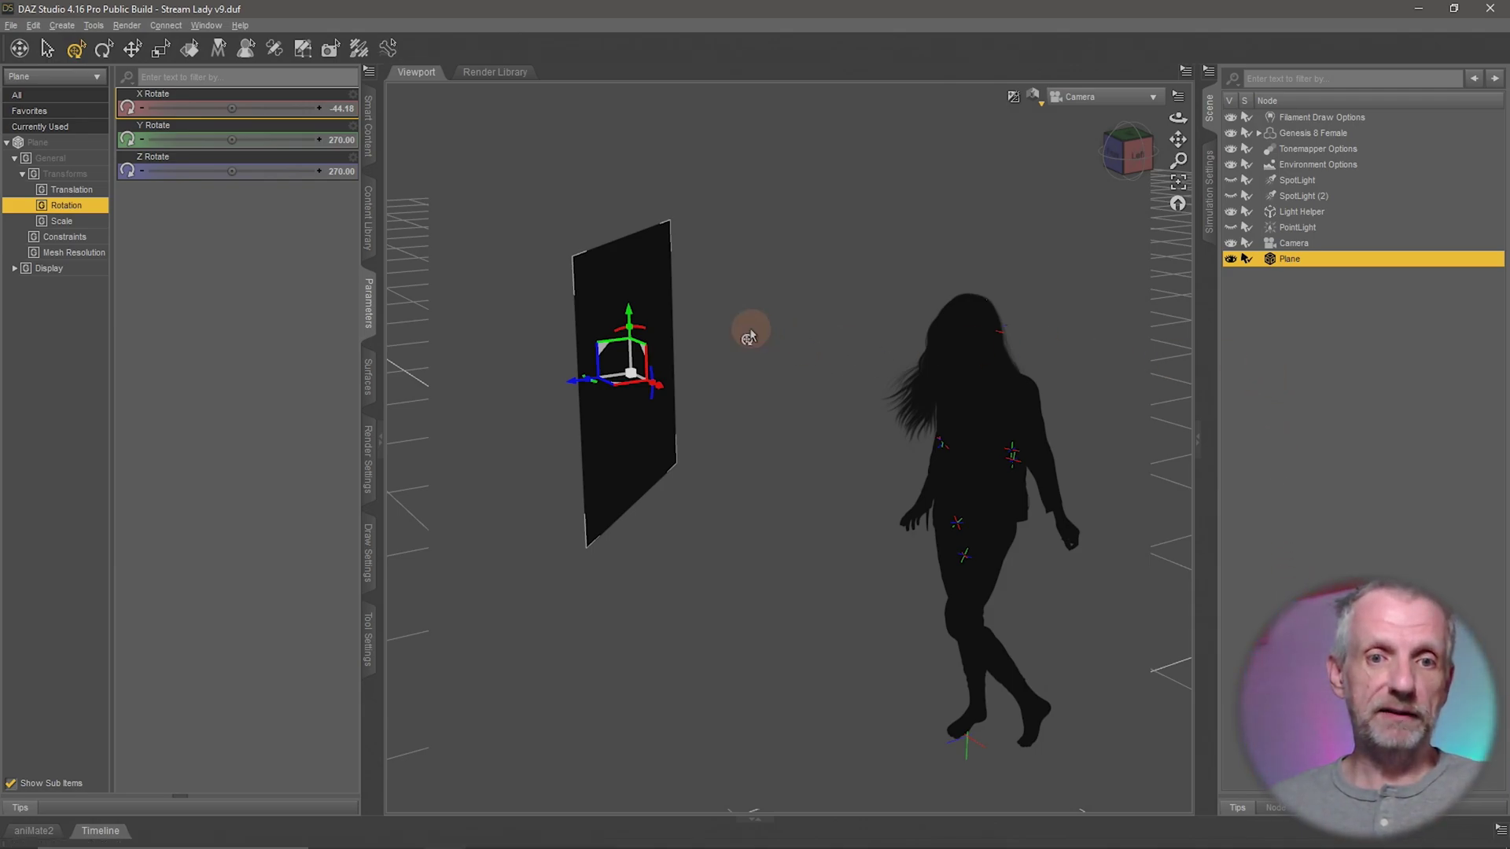
{"action": "left_click", "coordinate": [370, 391]}
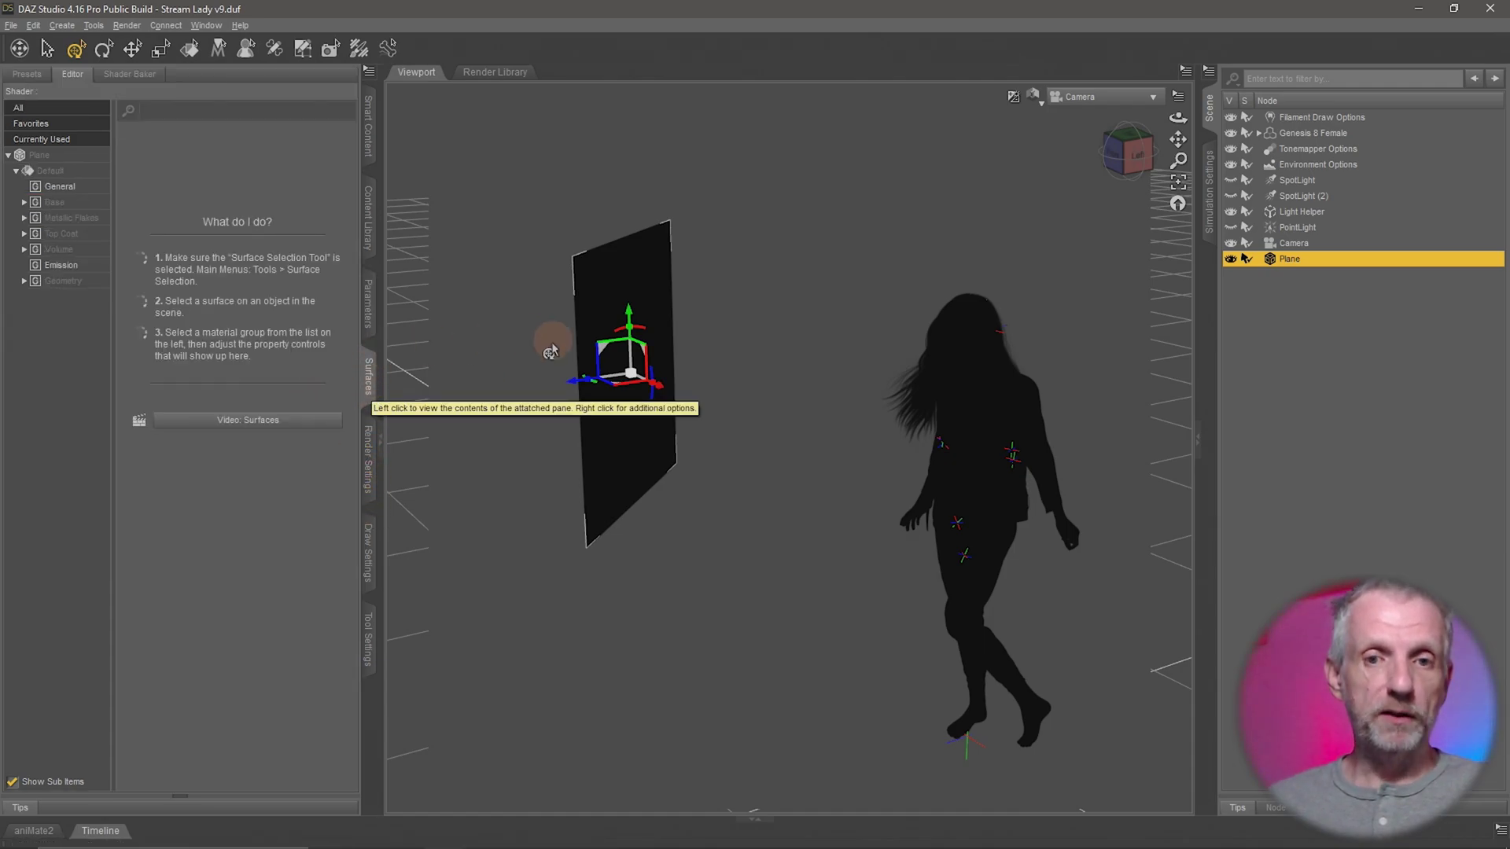
{"action": "left_click", "coordinate": [64, 173]}
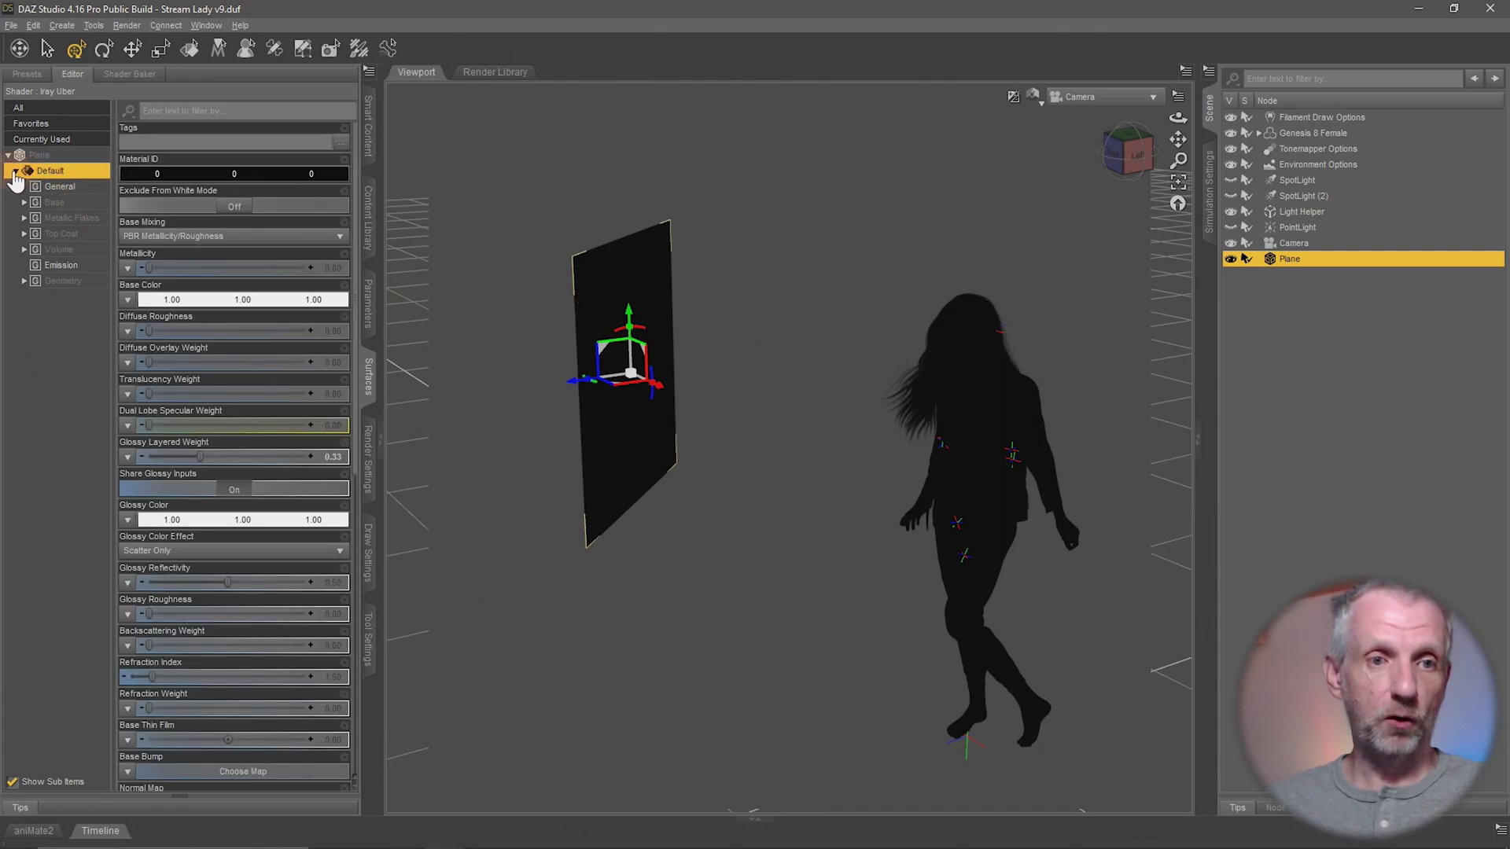
{"action": "left_click", "coordinate": [15, 172]}
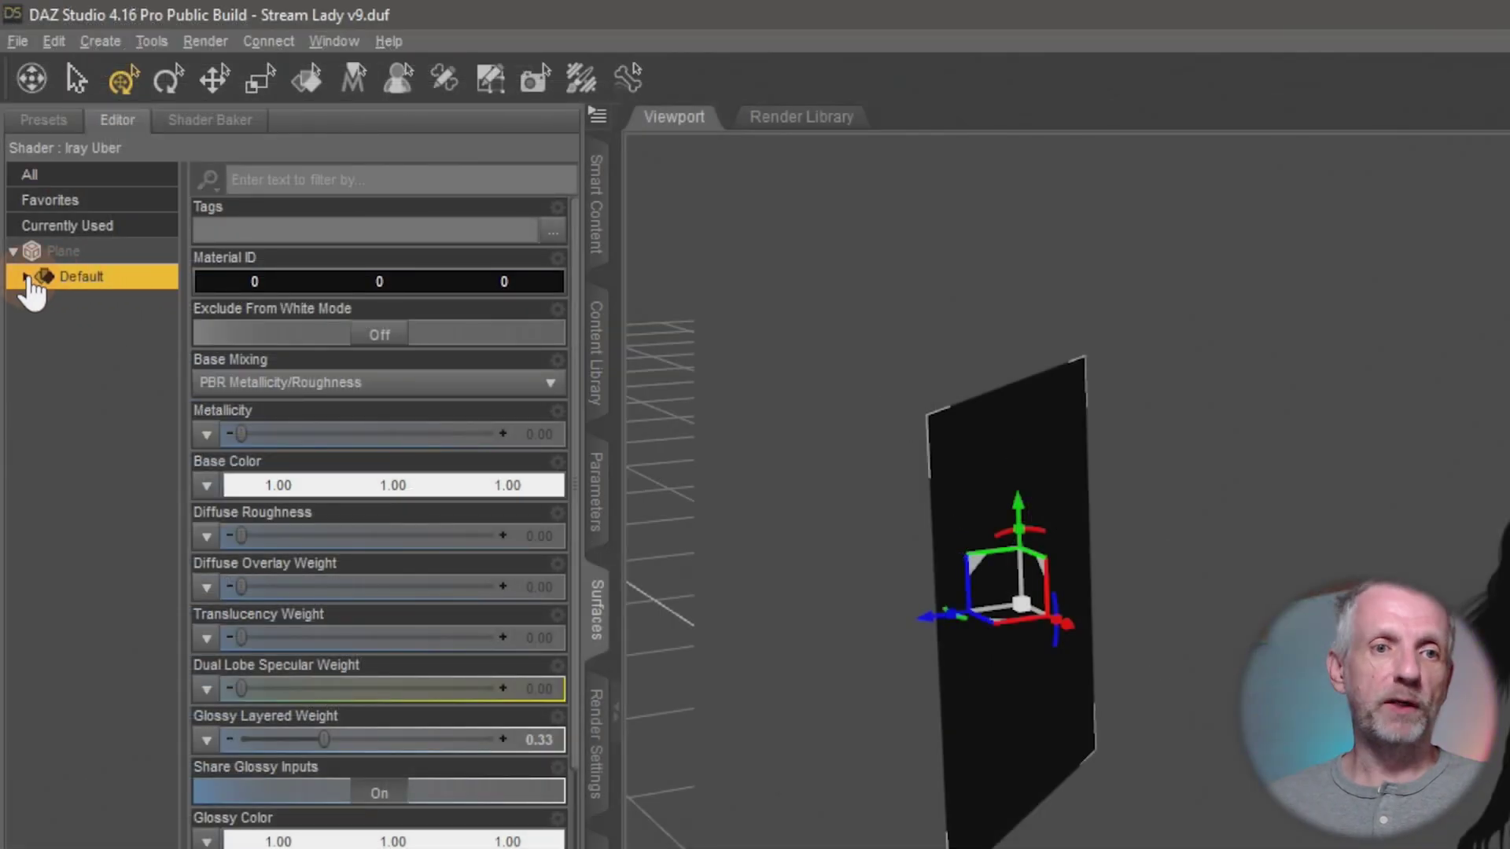
{"action": "left_click", "coordinate": [16, 171]}
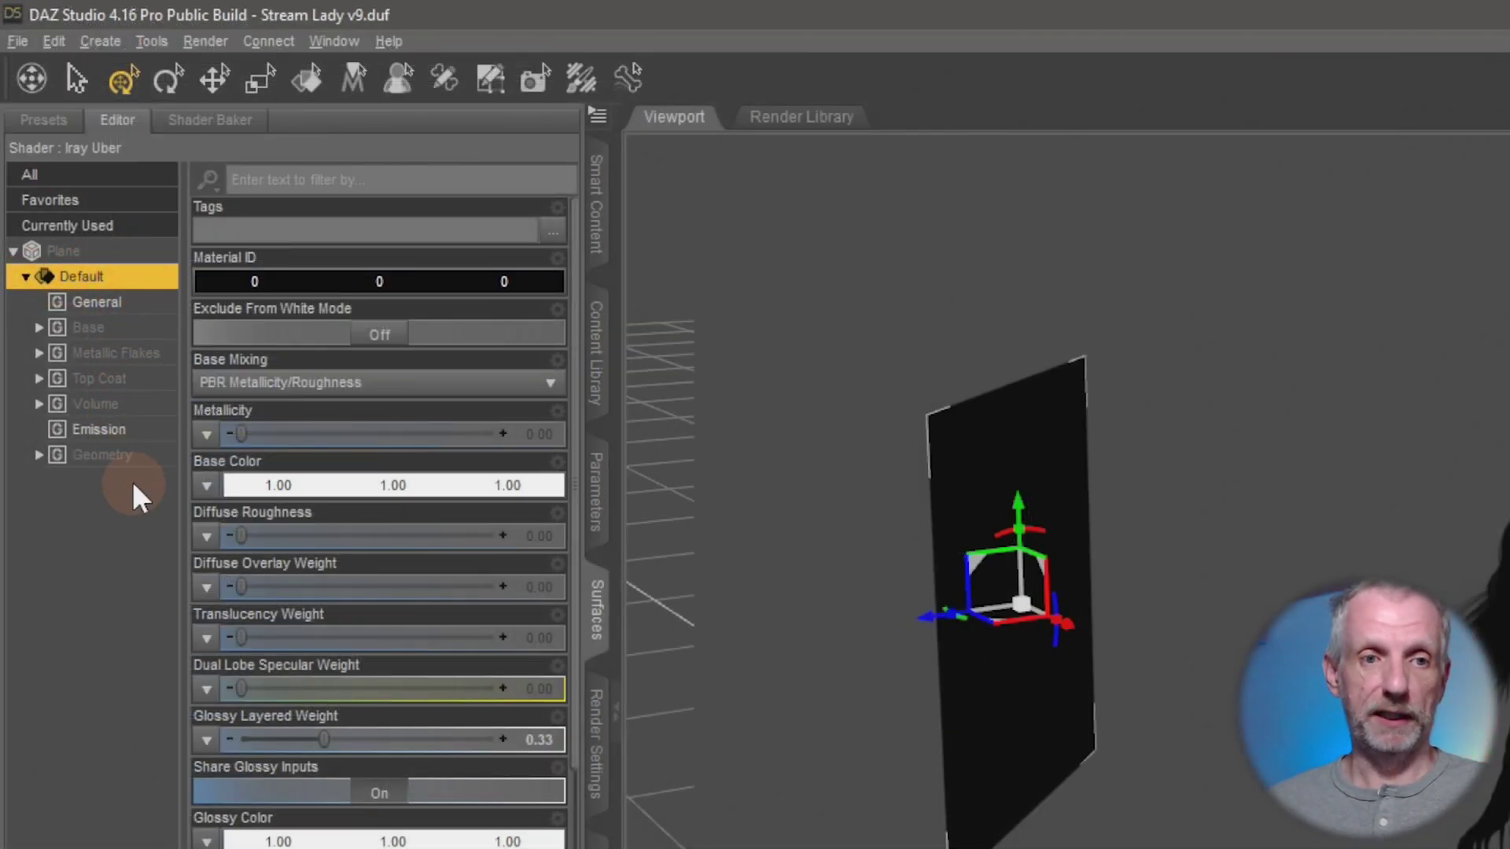
{"action": "left_click", "coordinate": [126, 327]}
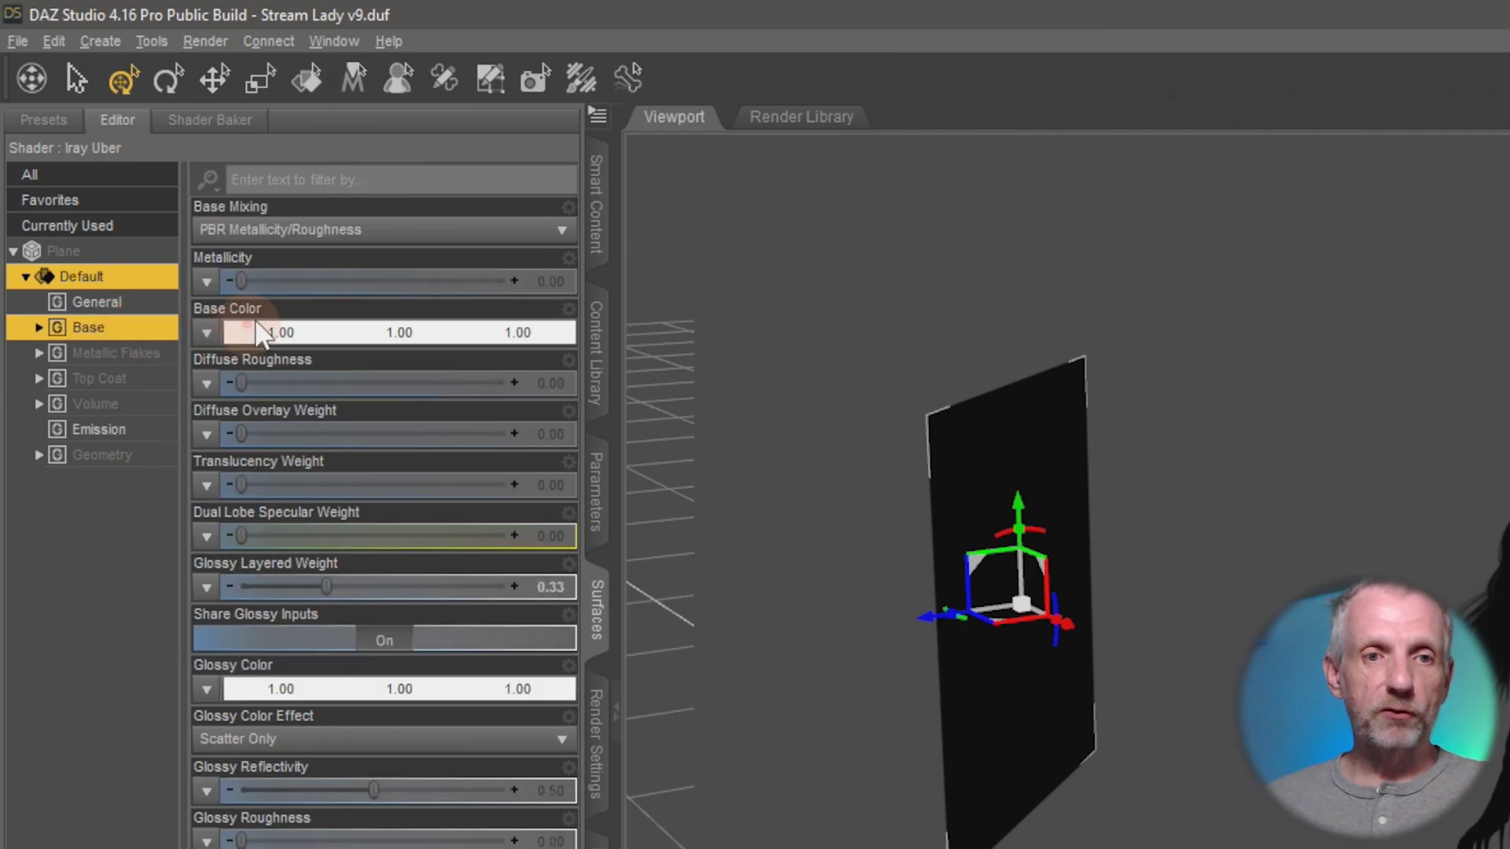
Set the Emission Color of the plane's Default surface to white (255, 255, 255)
{"action": "left_click", "coordinate": [133, 437]}
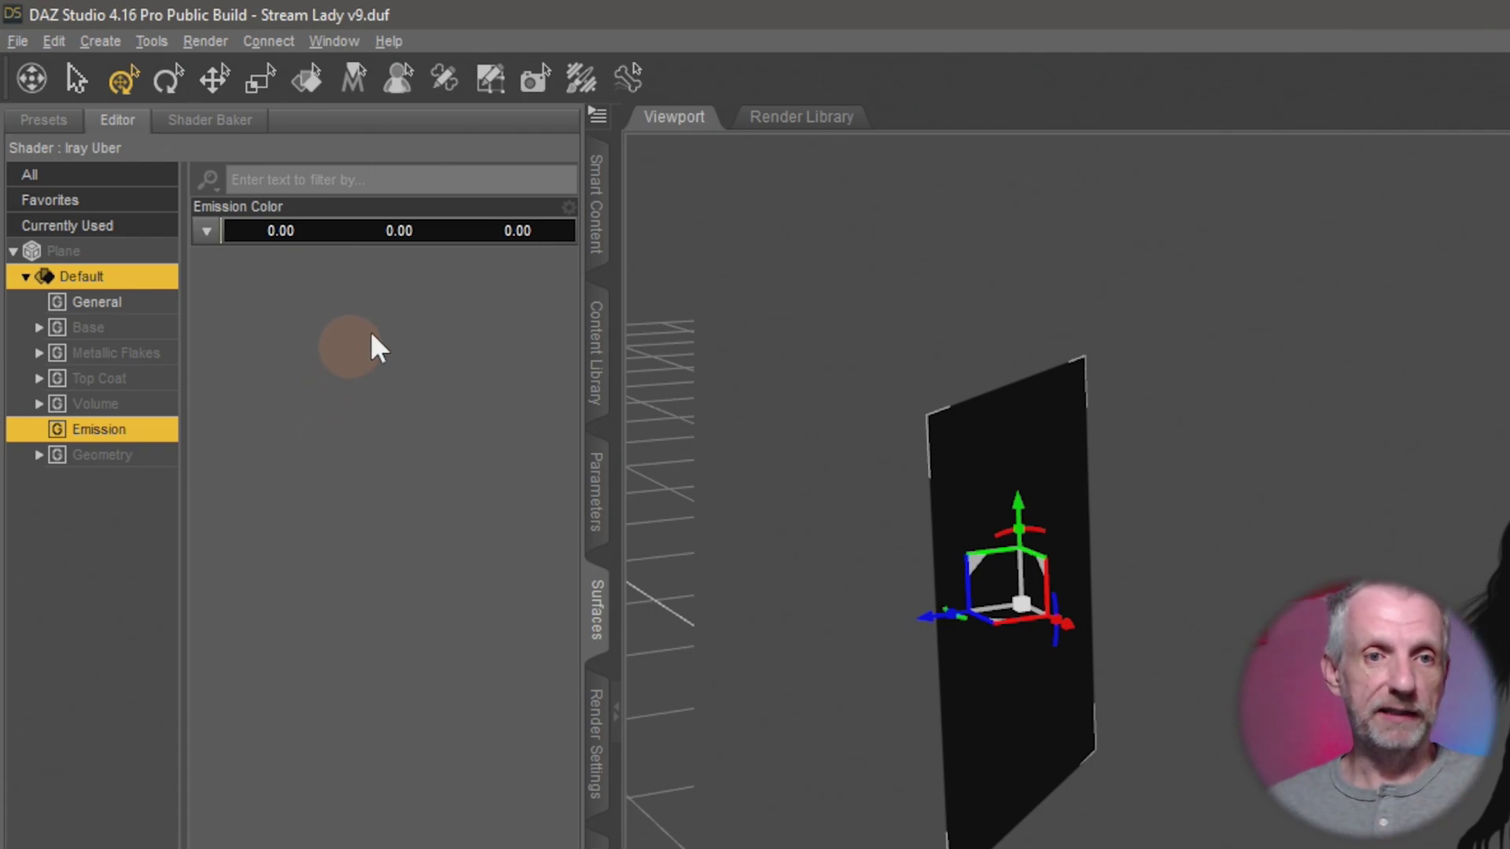
{"action": "left_click", "coordinate": [352, 236]}
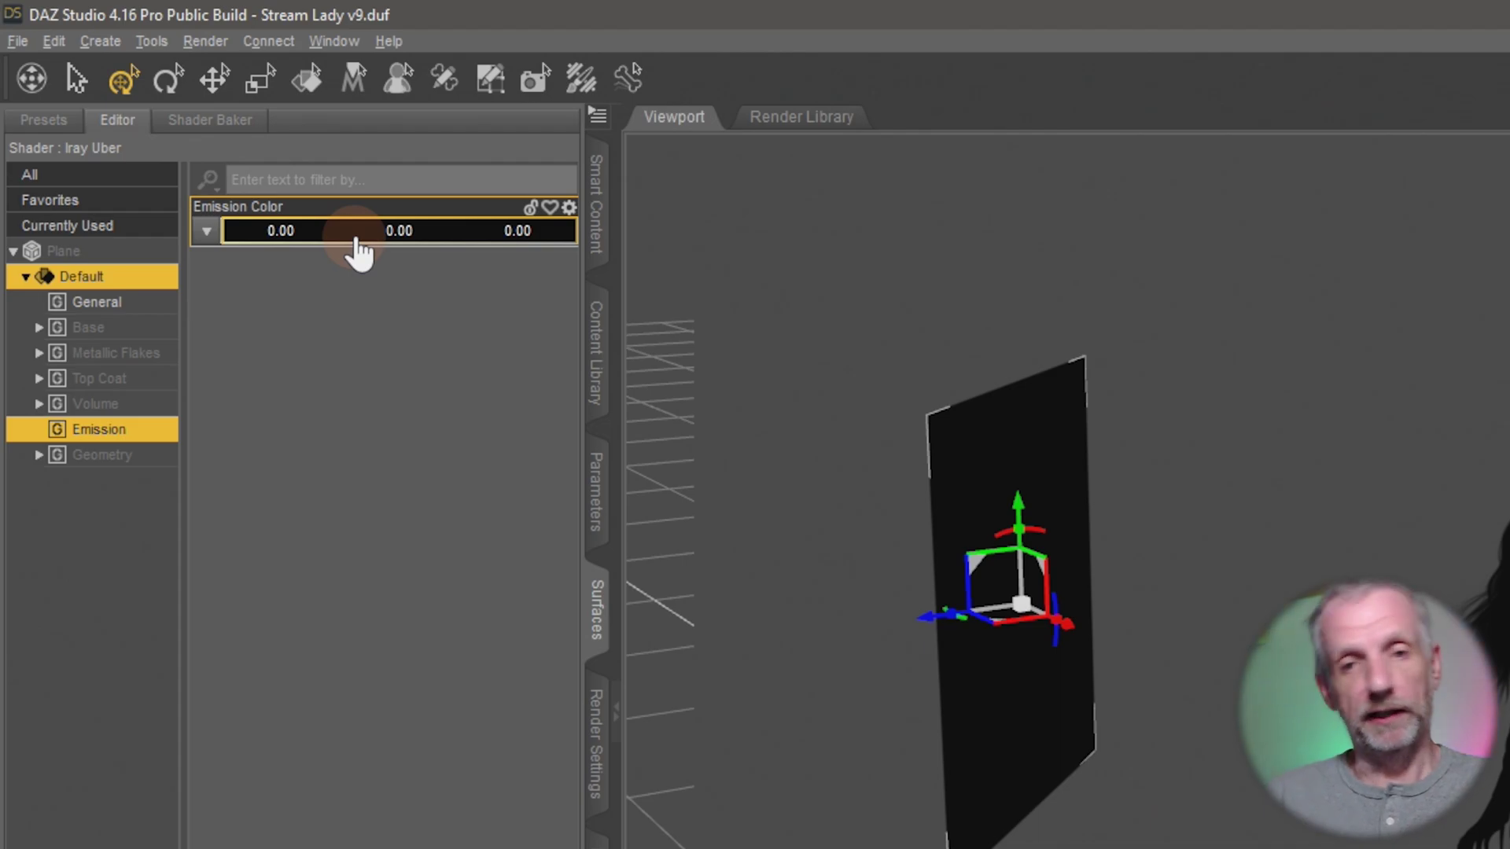
{"action": "left_click", "coordinate": [462, 236]}
{"action": "left_click_drag", "start_coordinate": [1087, 479], "coordinate": [744, 97]}
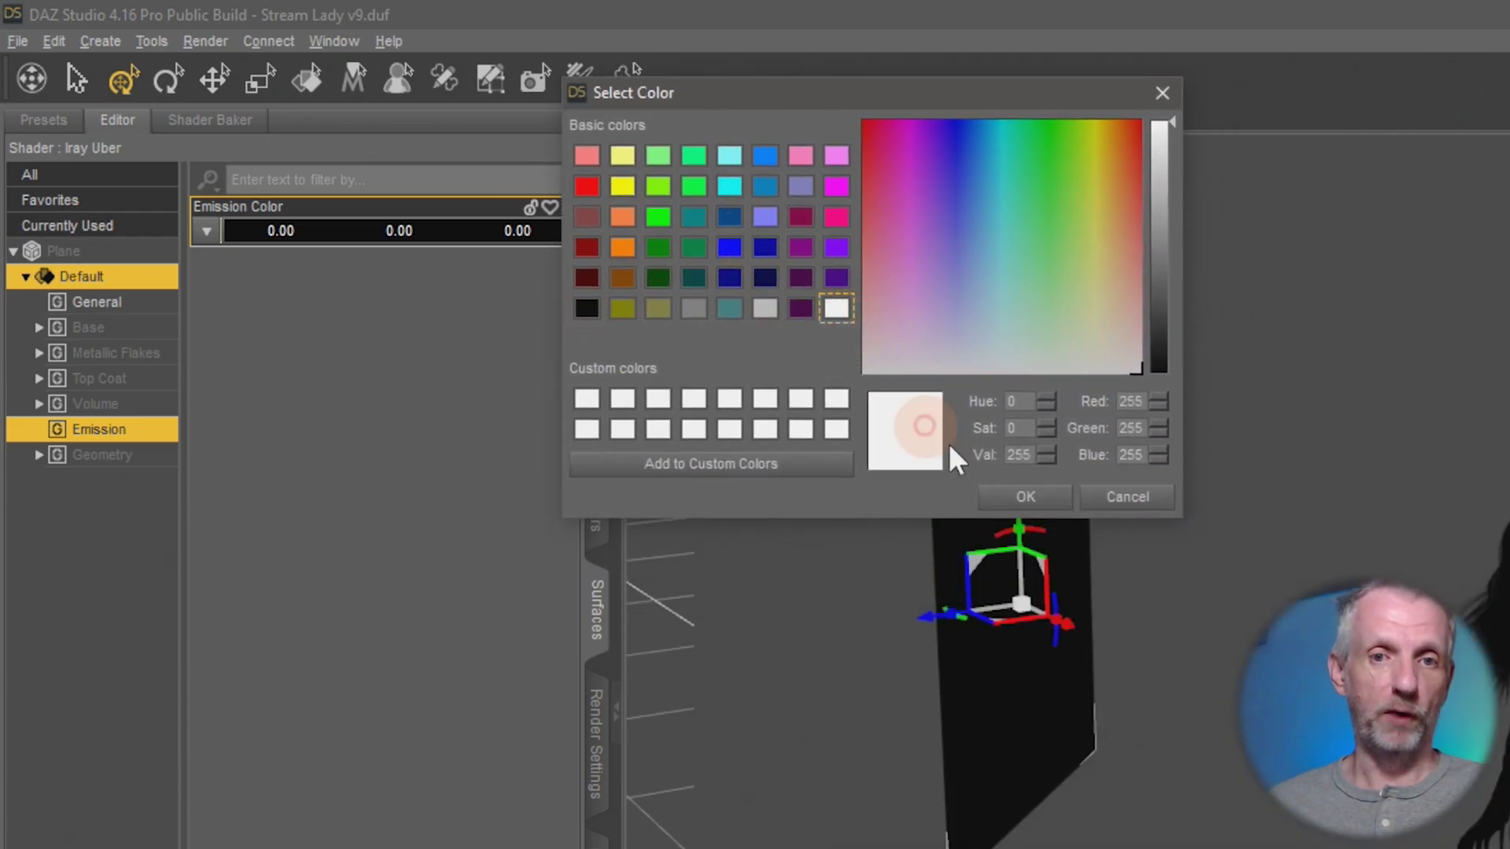
{"action": "left_click", "coordinate": [1026, 497]}
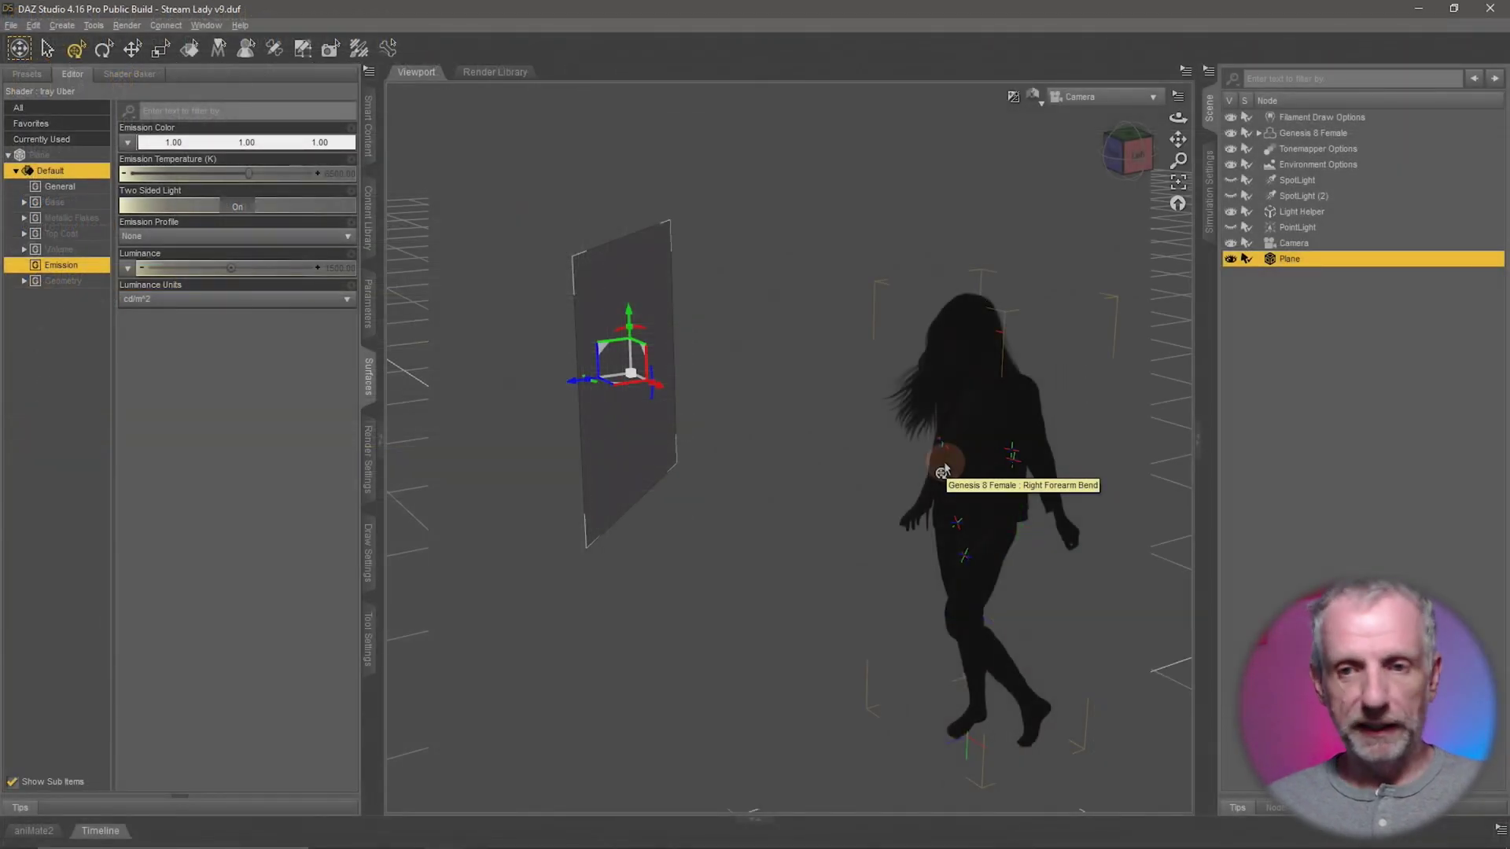
Set the plane's emission Luminance to 1000000 cd/m^2
{"action": "scroll", "coordinate": [944, 467], "scroll_direction": "up", "scroll_amount": 5}
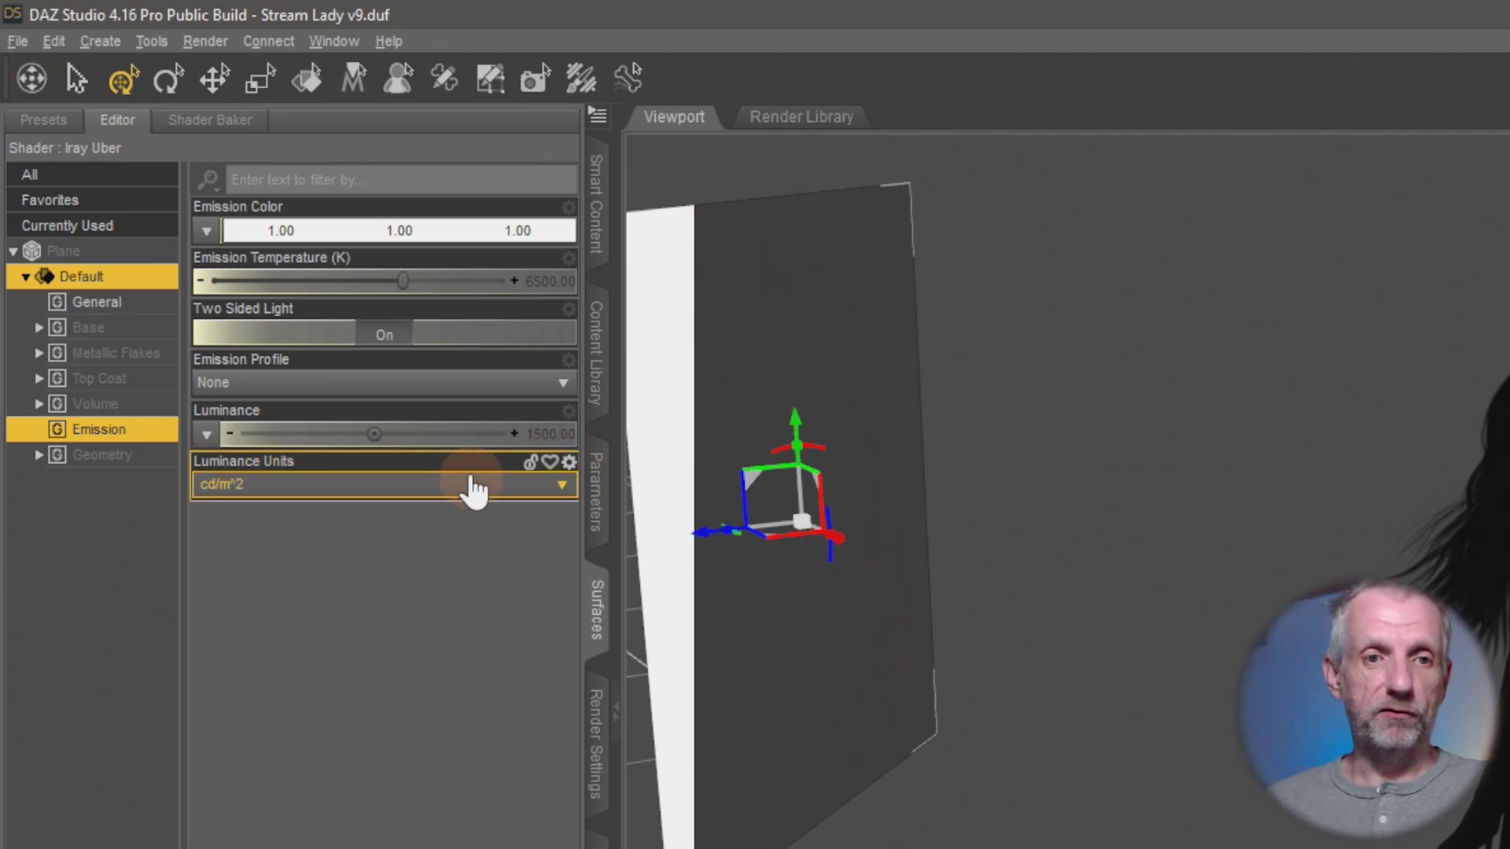
{"action": "double_click", "coordinate": [464, 437]}
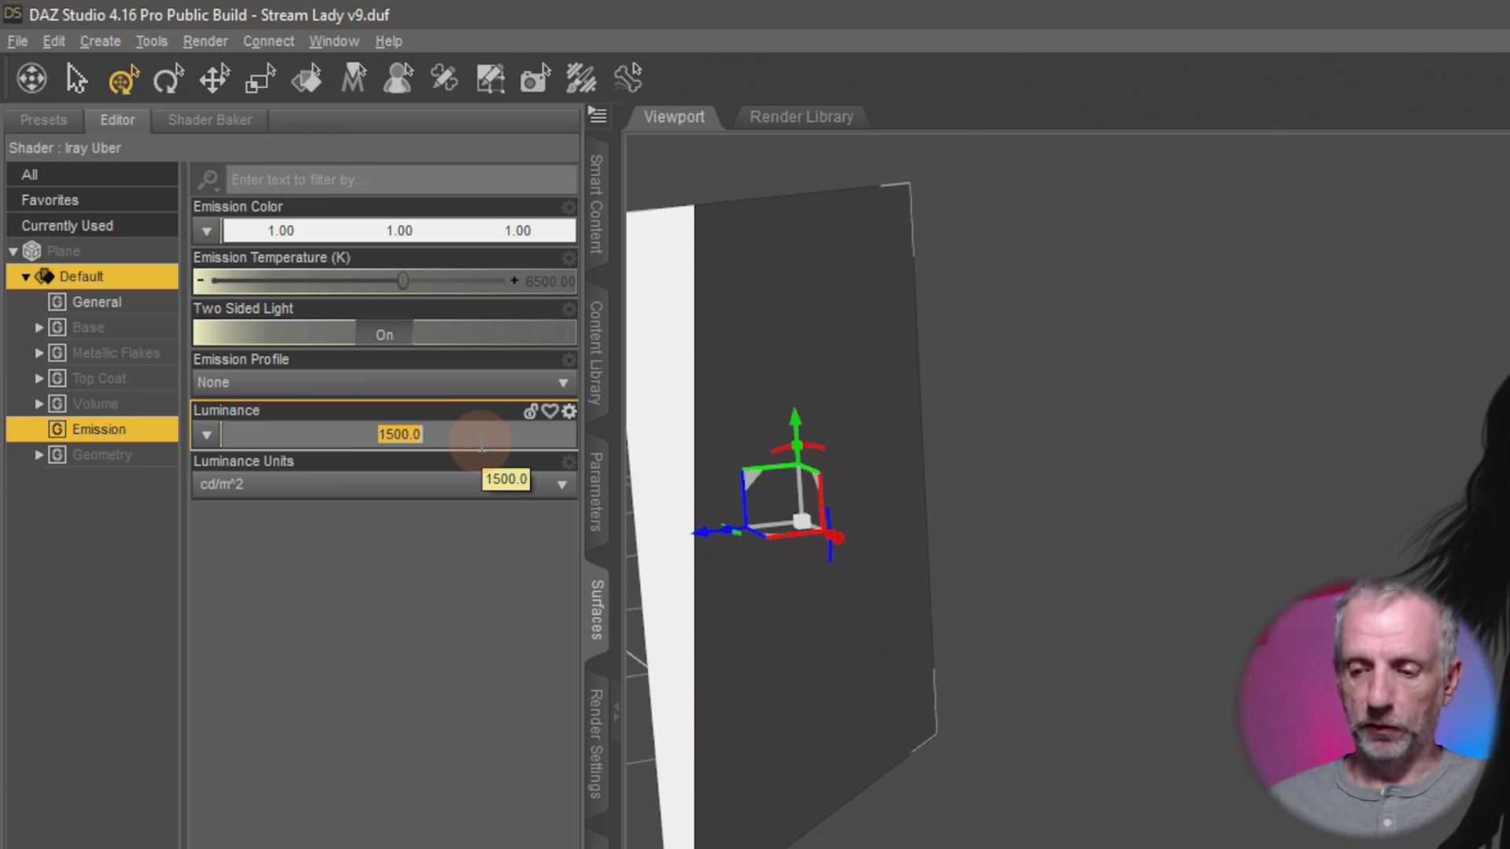
{"action": "type", "text": "100"}
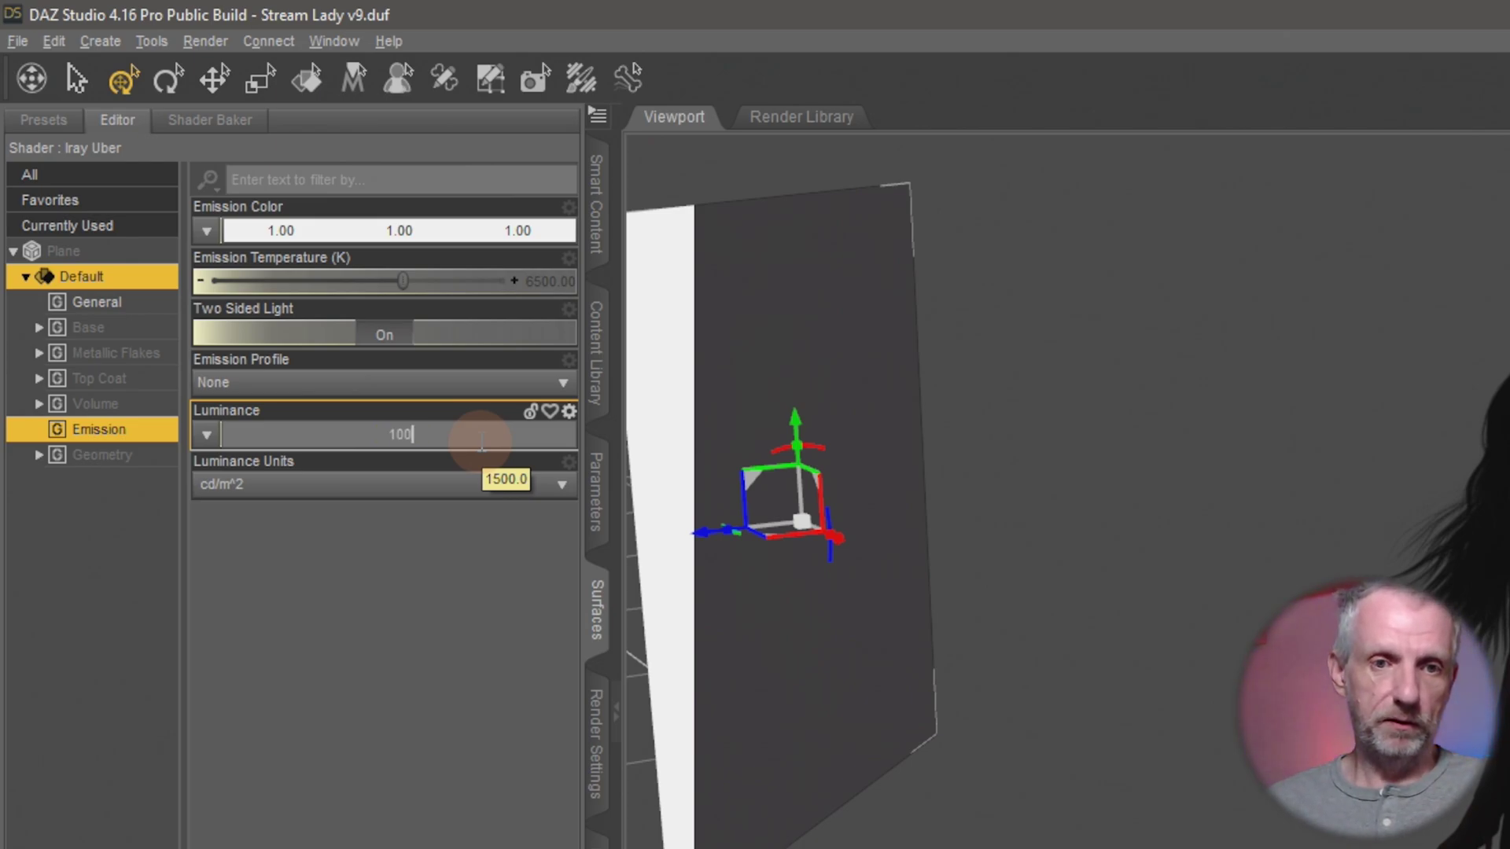
{"action": "type", "text": "0000"}
{"action": "key", "text": "Return"}
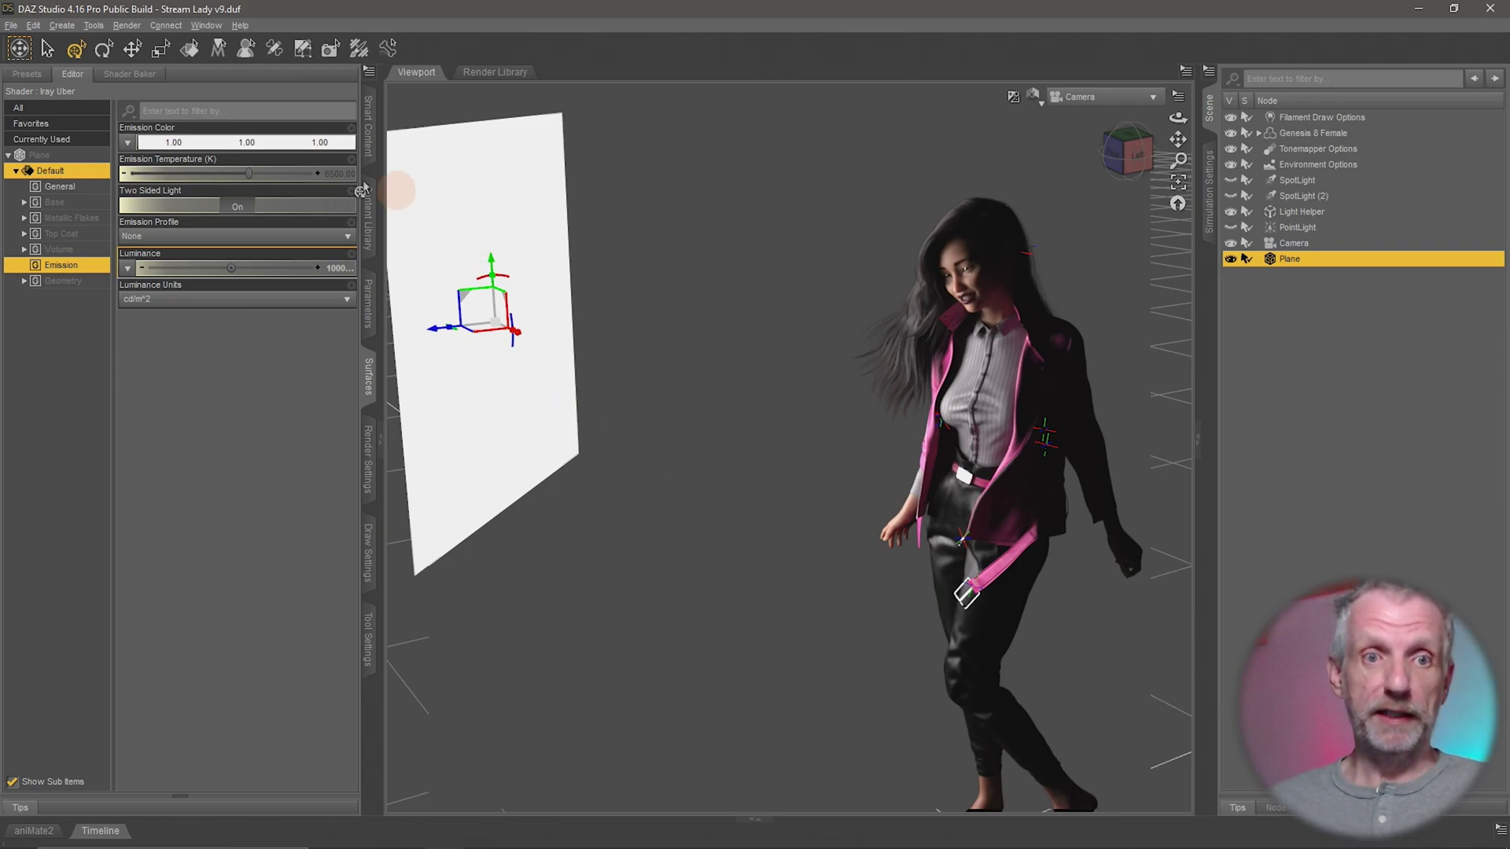
Try an orange Emission Color (255, 128, 64) on the plane's Default surface
{"action": "left_click", "coordinate": [288, 143]}
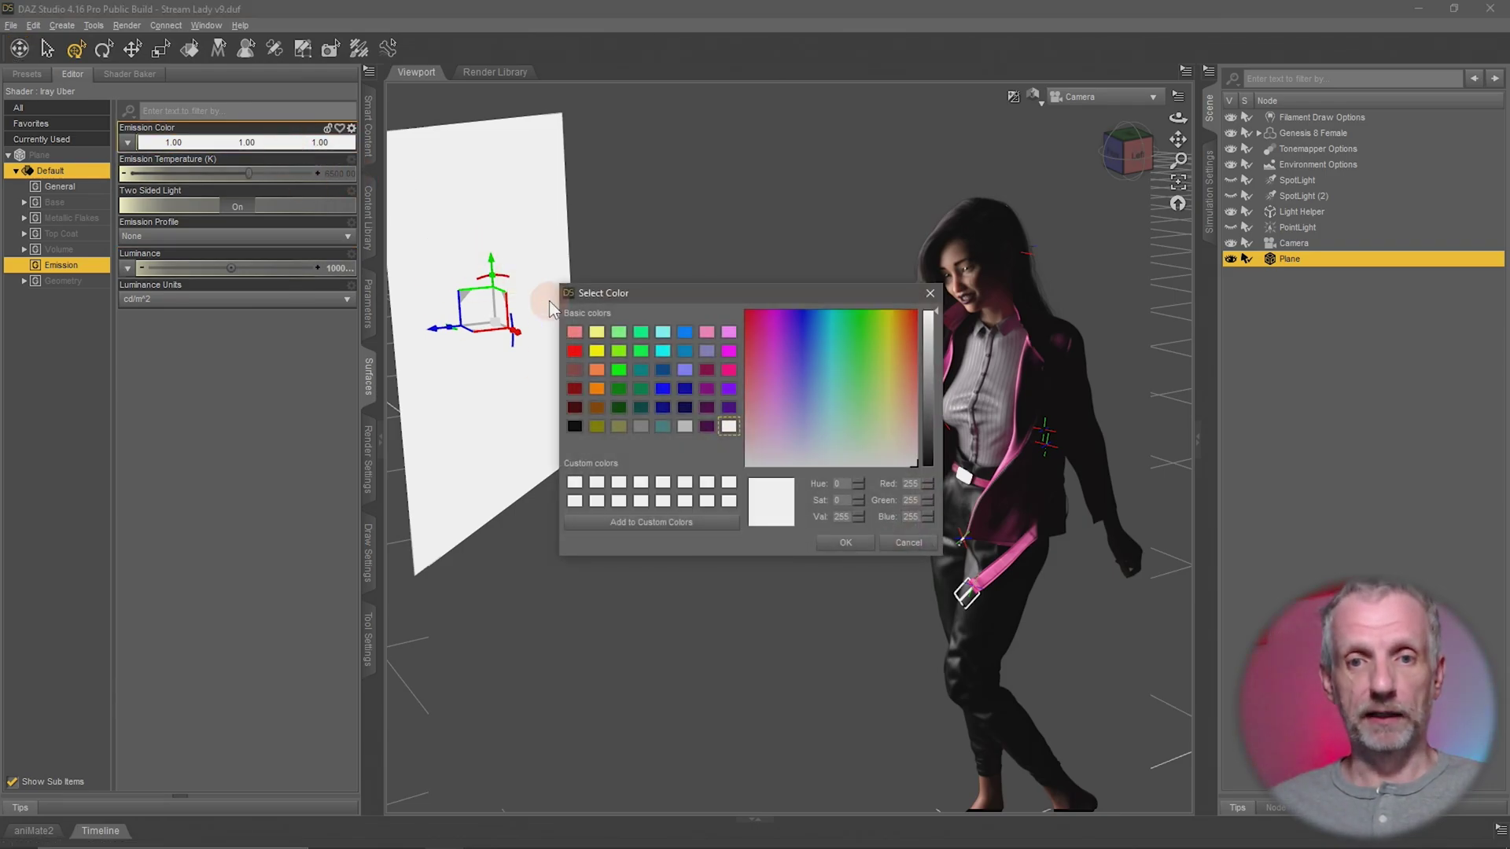
{"action": "left_click", "coordinate": [597, 370]}
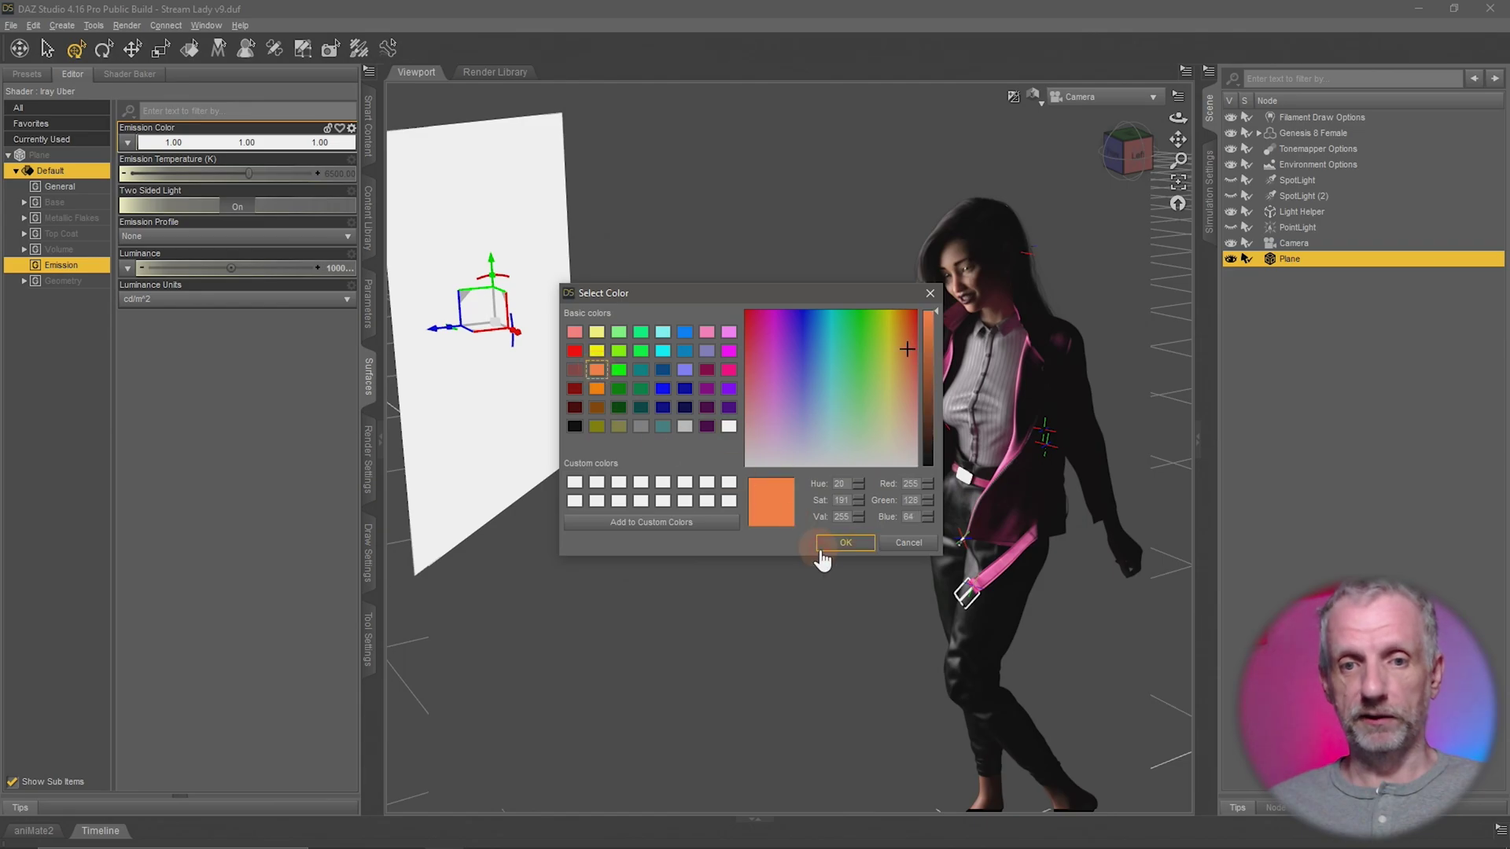
{"action": "left_click", "coordinate": [846, 542]}
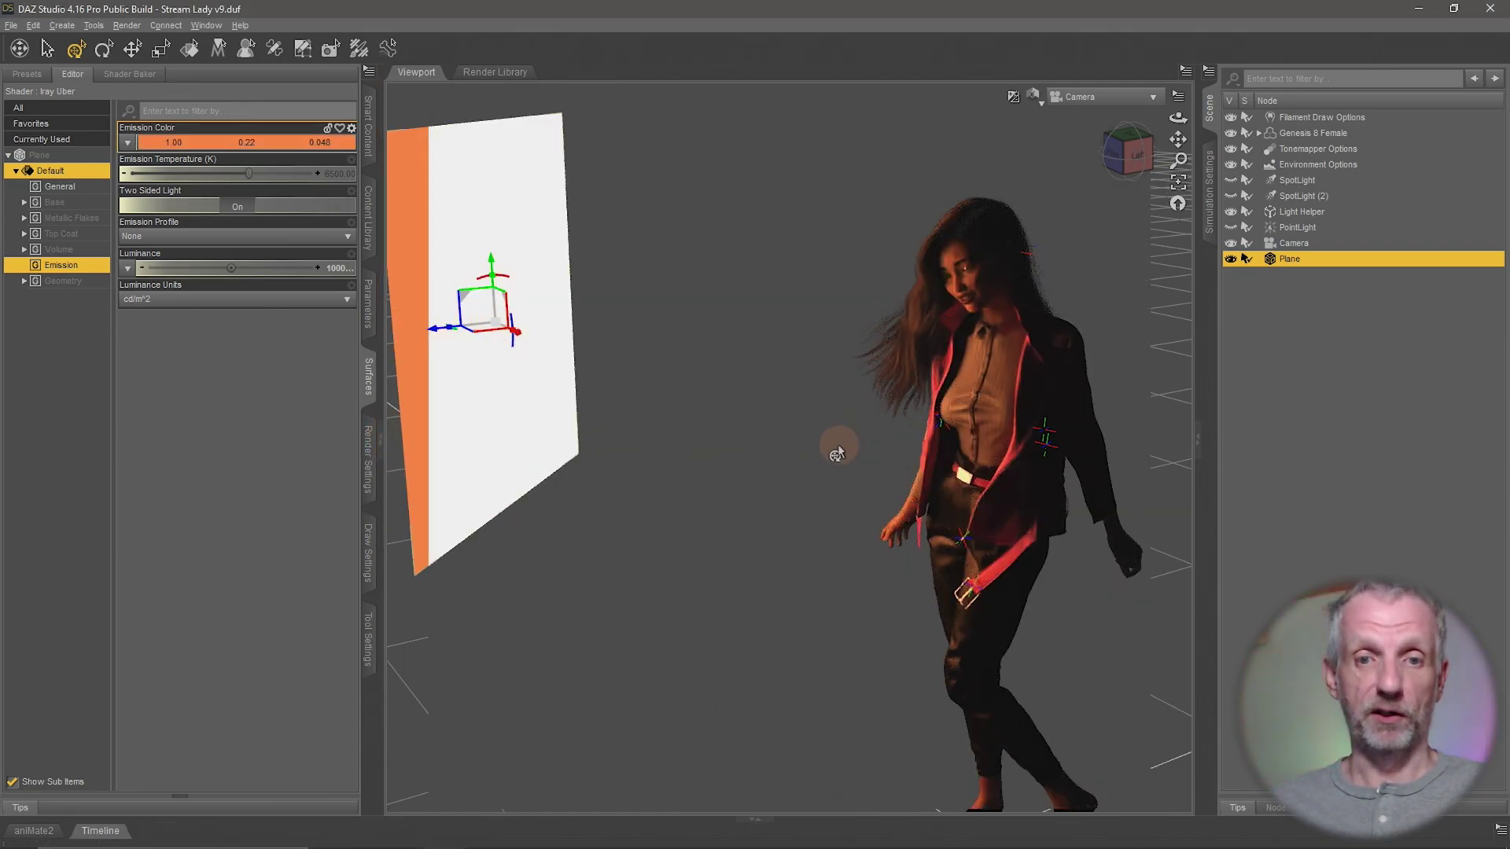
Try a purple Emission Color (128, 0, 128) on the plane's Default surface
{"action": "left_click", "coordinate": [286, 142]}
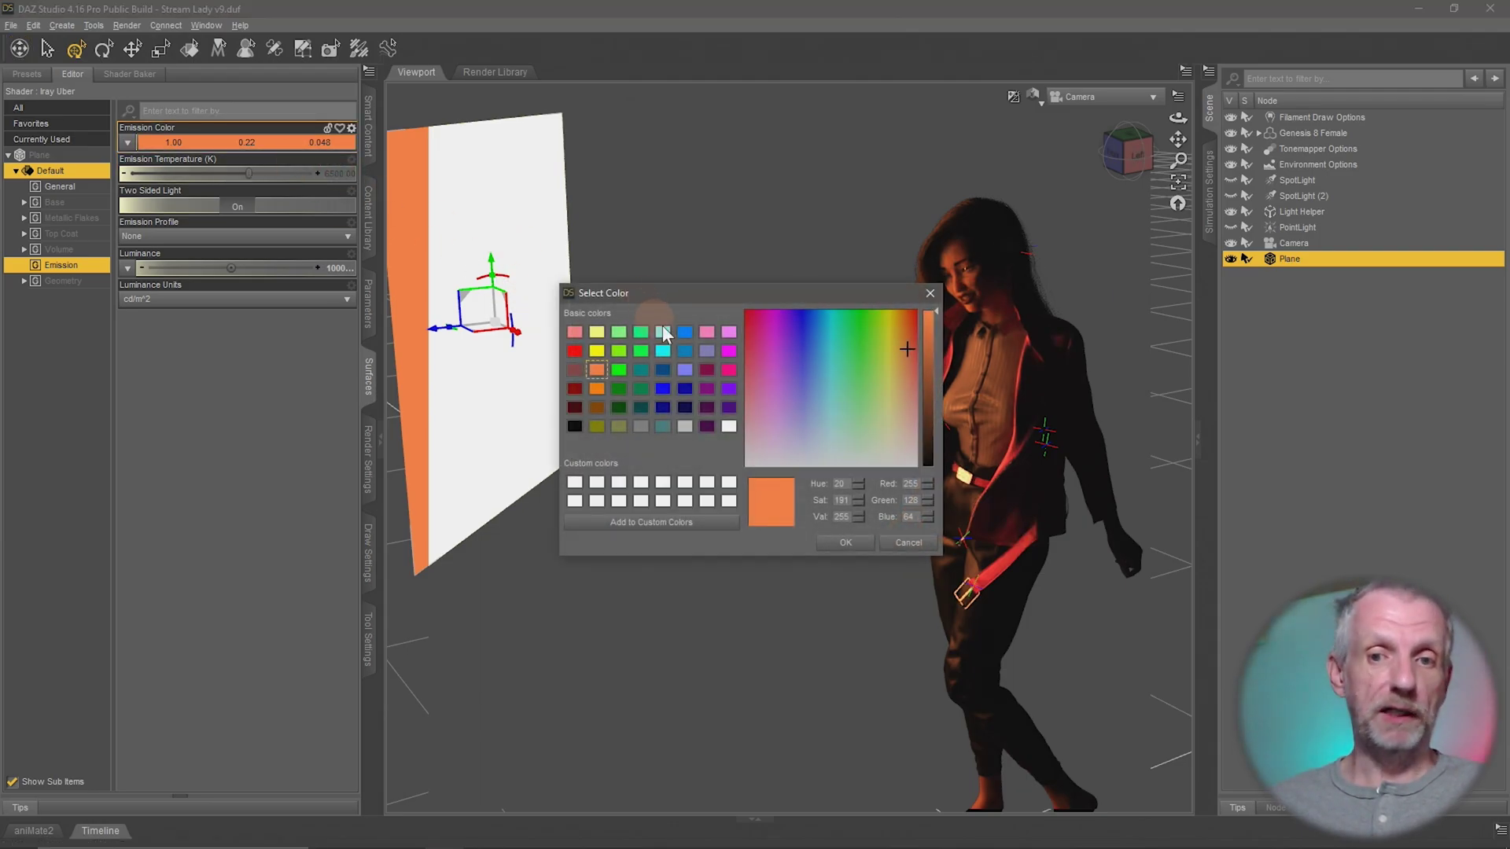
{"action": "left_click", "coordinate": [707, 389]}
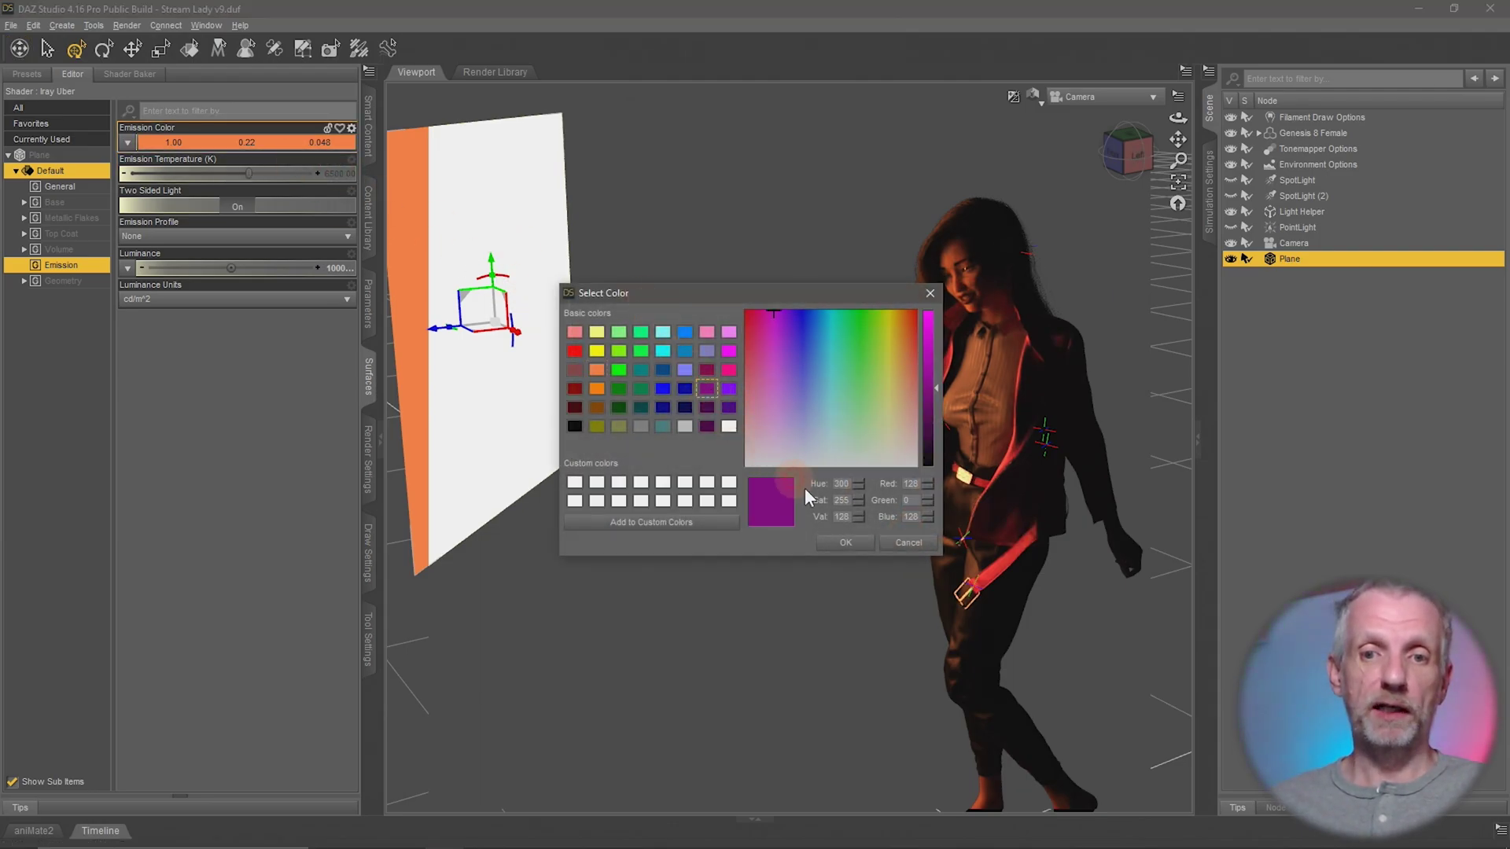
{"action": "left_click", "coordinate": [845, 542]}
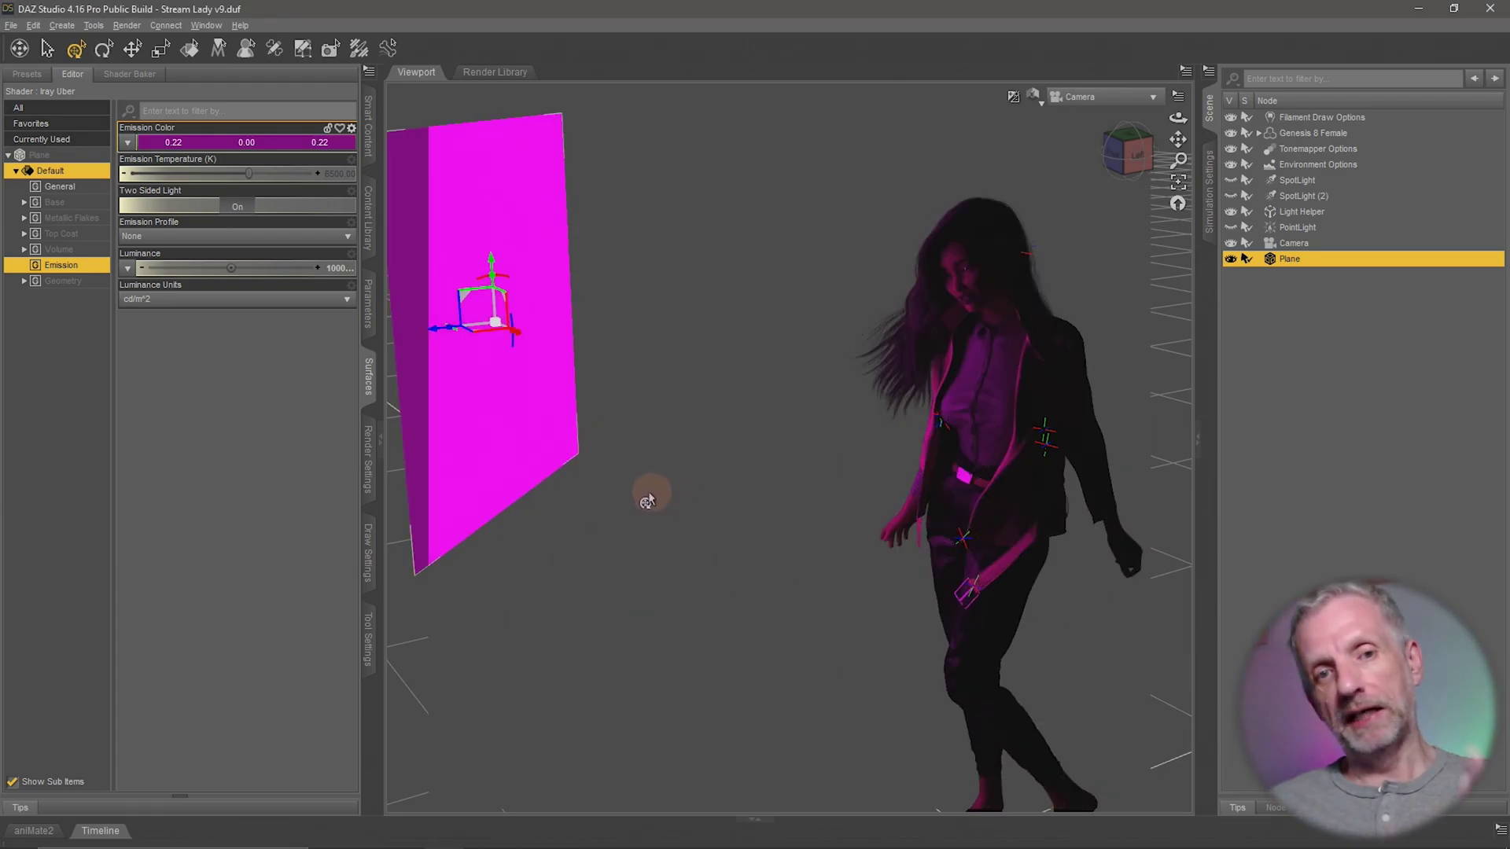
Set the plane's Emission Color back to white from the basic colors
{"action": "left_click", "coordinate": [275, 148]}
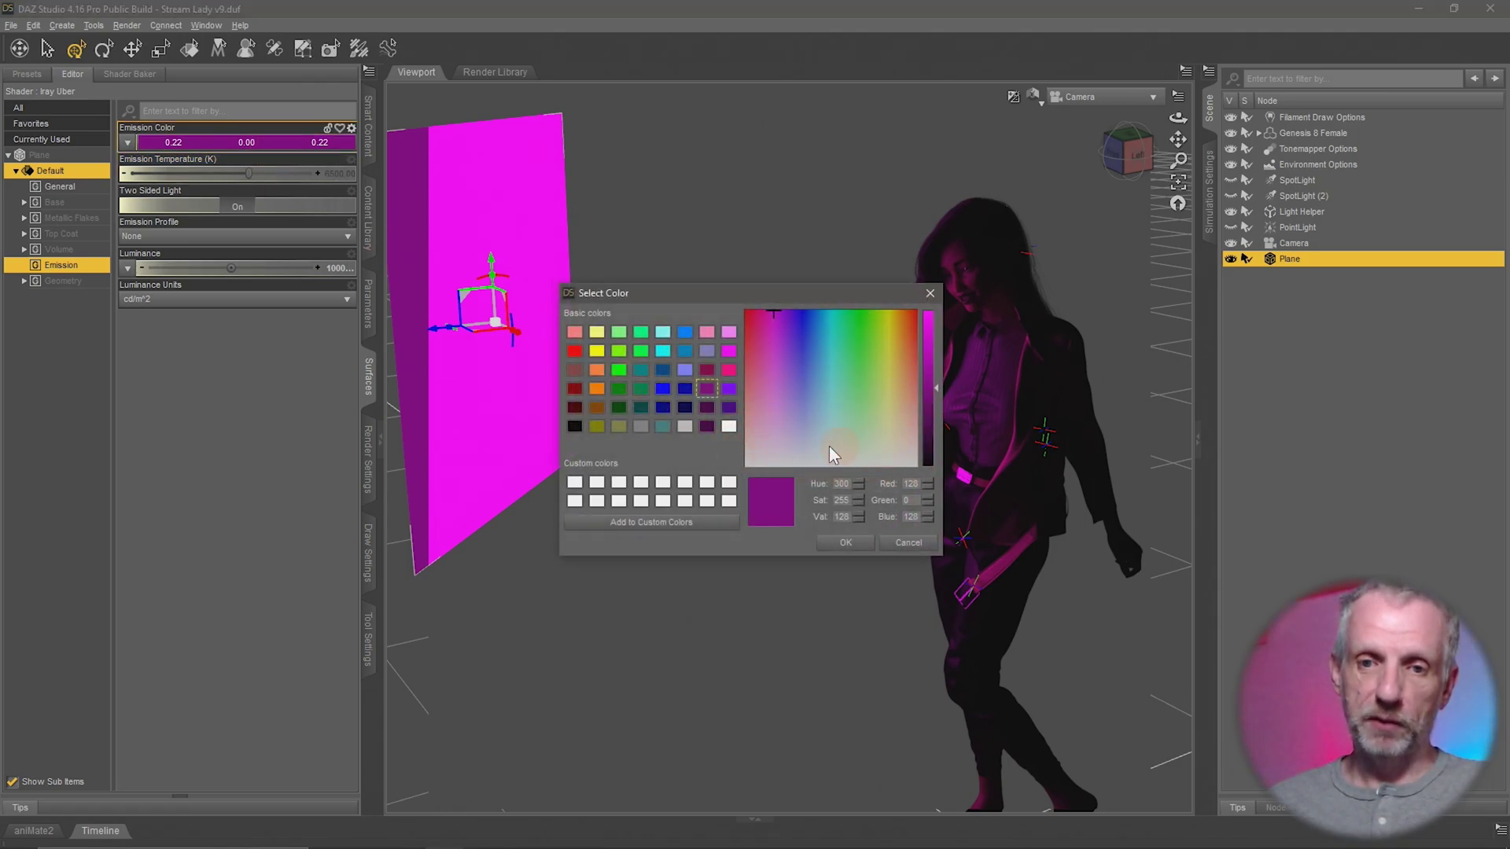
{"action": "left_click", "coordinate": [763, 445]}
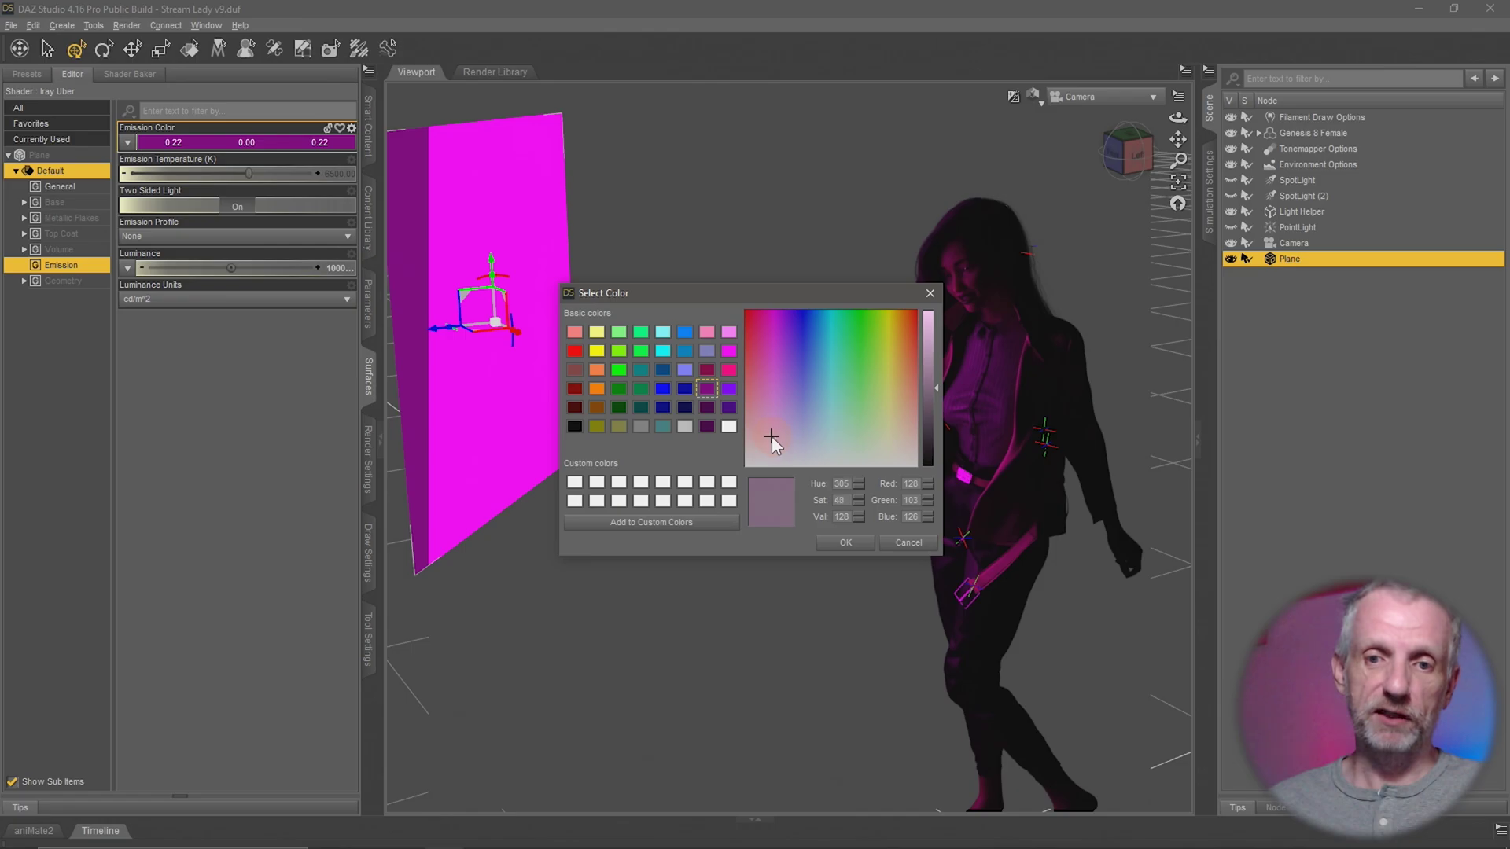
{"action": "left_click_drag", "start_coordinate": [772, 438], "coordinate": [846, 436]}
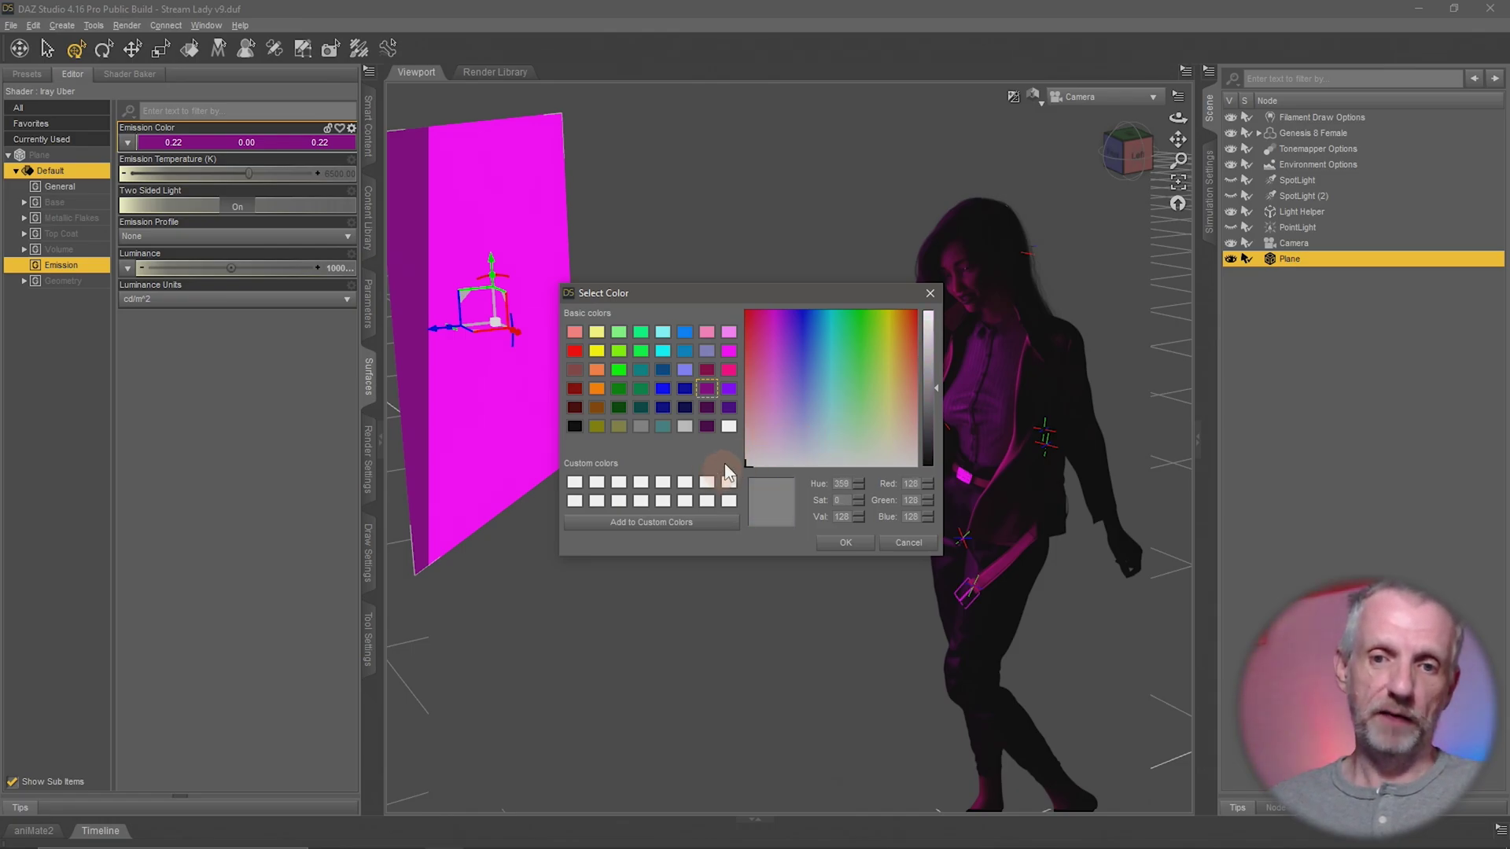
{"action": "left_click", "coordinate": [729, 426]}
{"action": "left_click", "coordinate": [845, 545]}
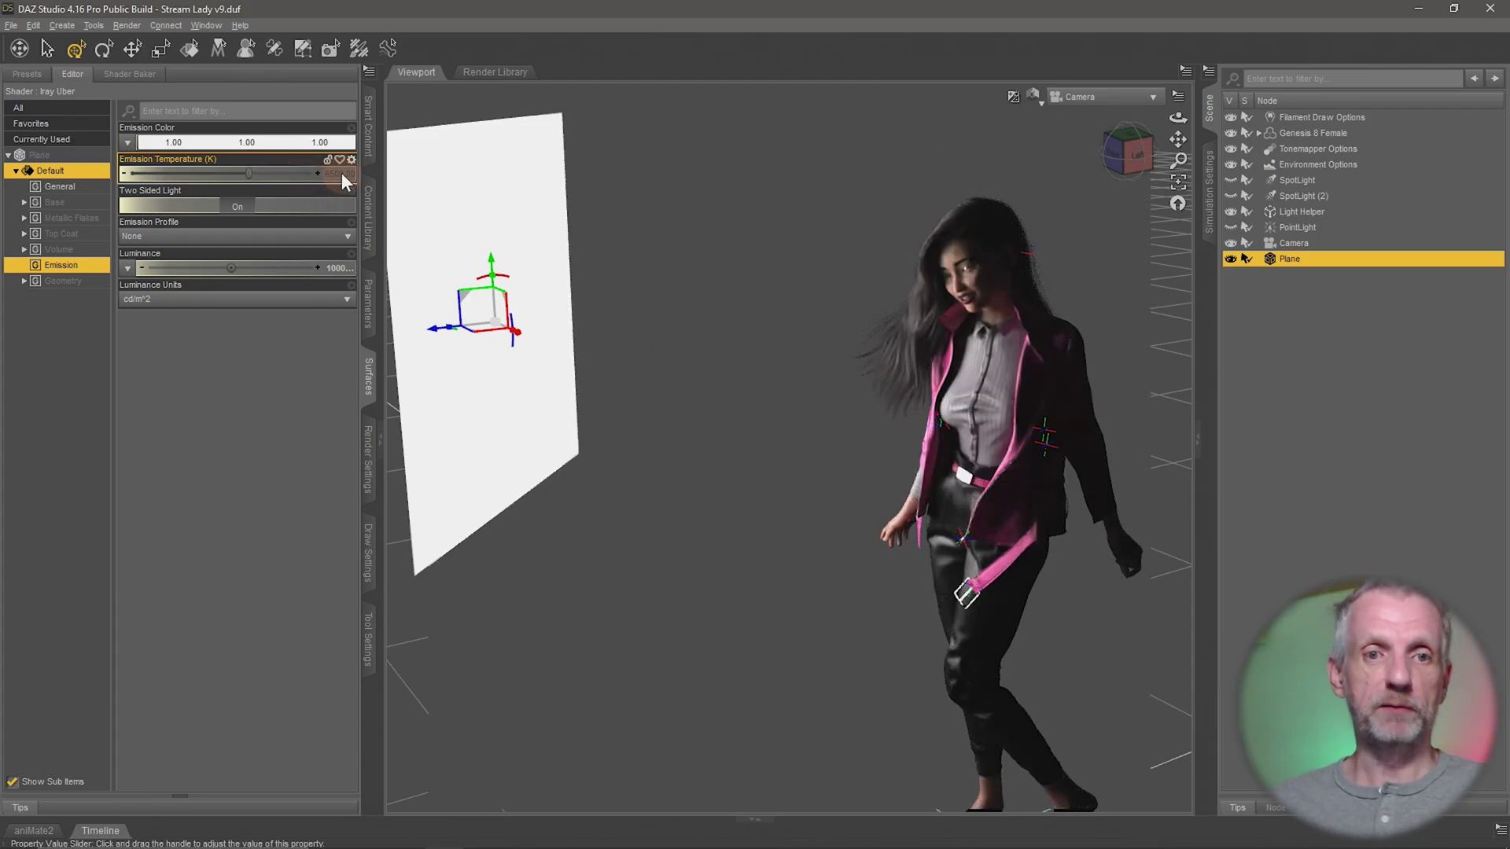
Try Emission Temperatures of 4000 K and 8000 K on the plane's Default surface
{"action": "left_click", "coordinate": [341, 172]}
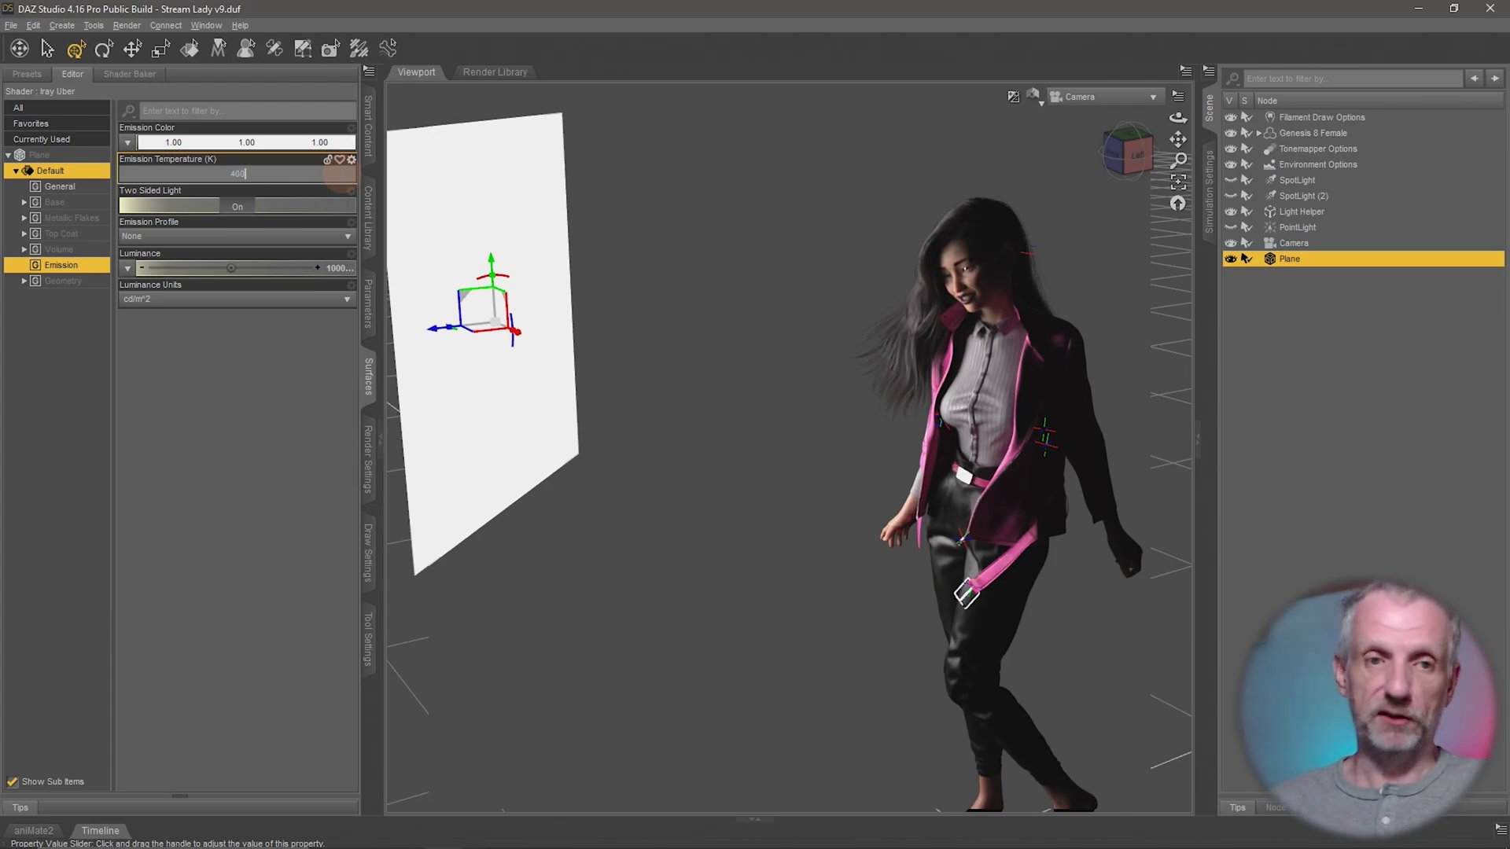
{"action": "key", "text": "Return"}
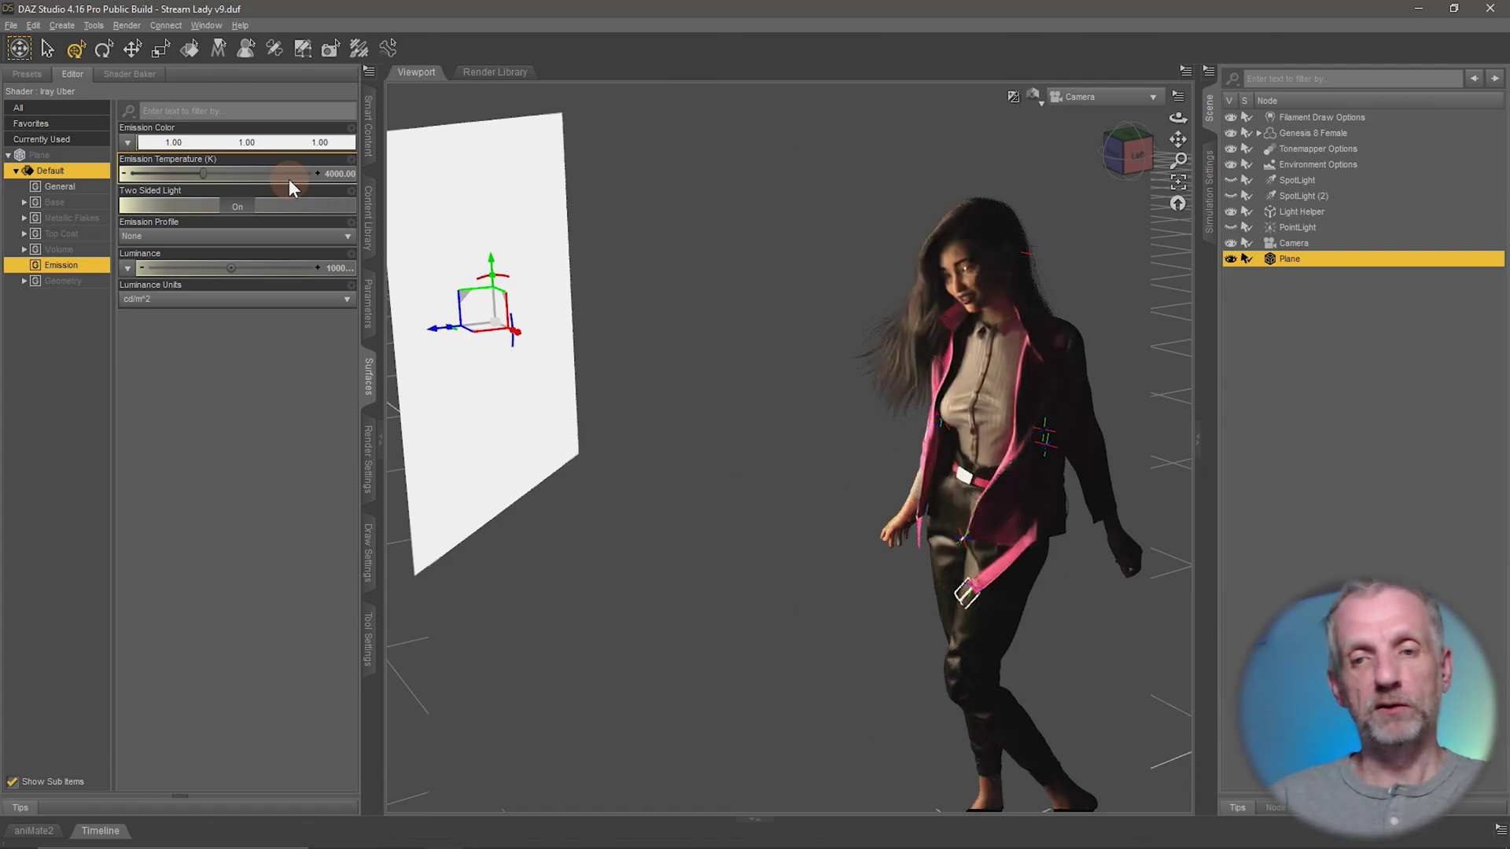
{"action": "left_click", "coordinate": [344, 170]}
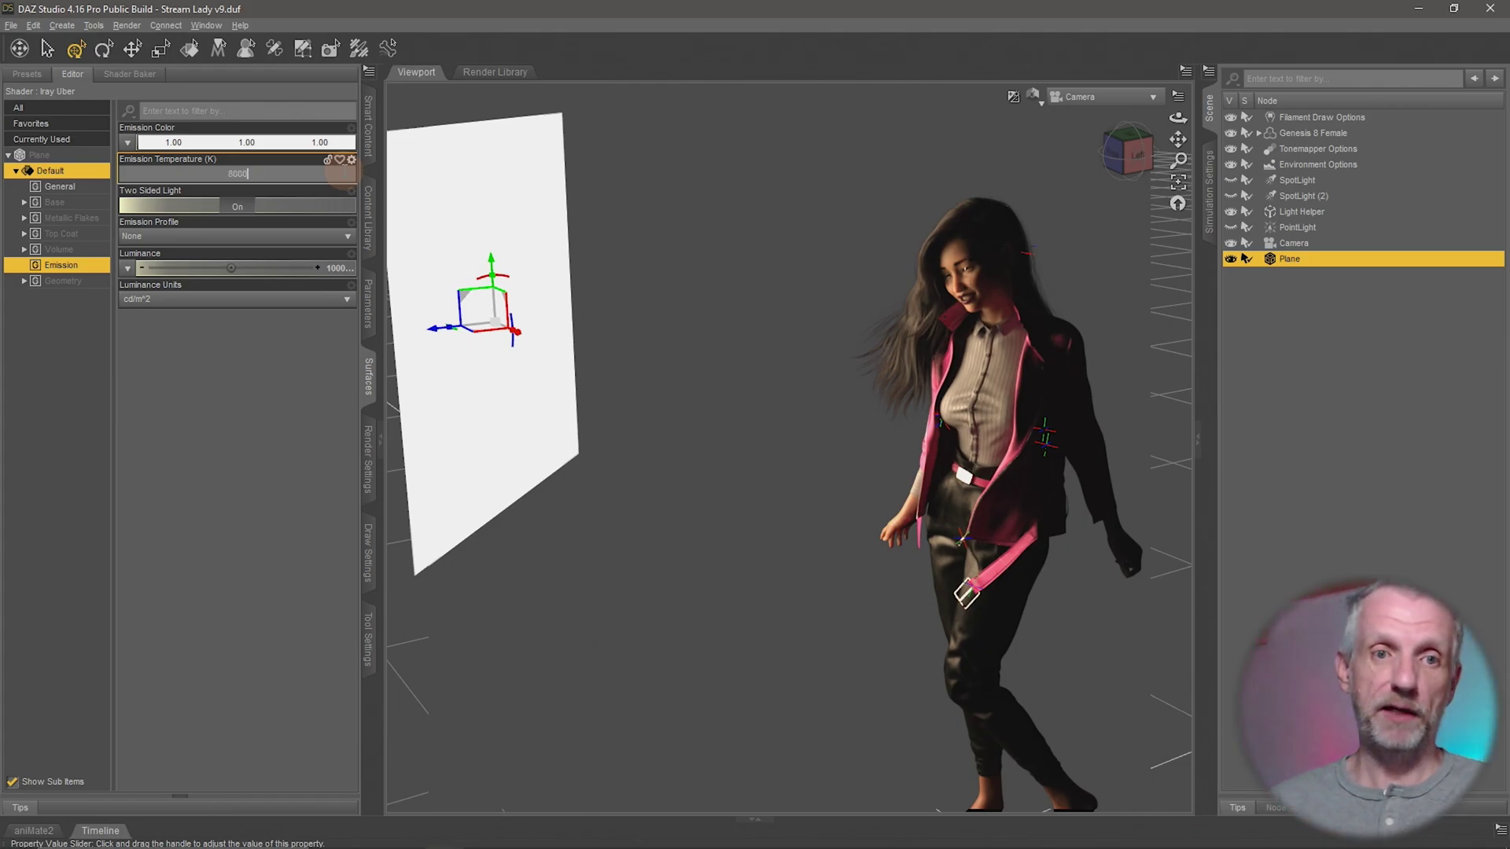
{"action": "type", "text": "8000"}
{"action": "key", "text": "Return"}
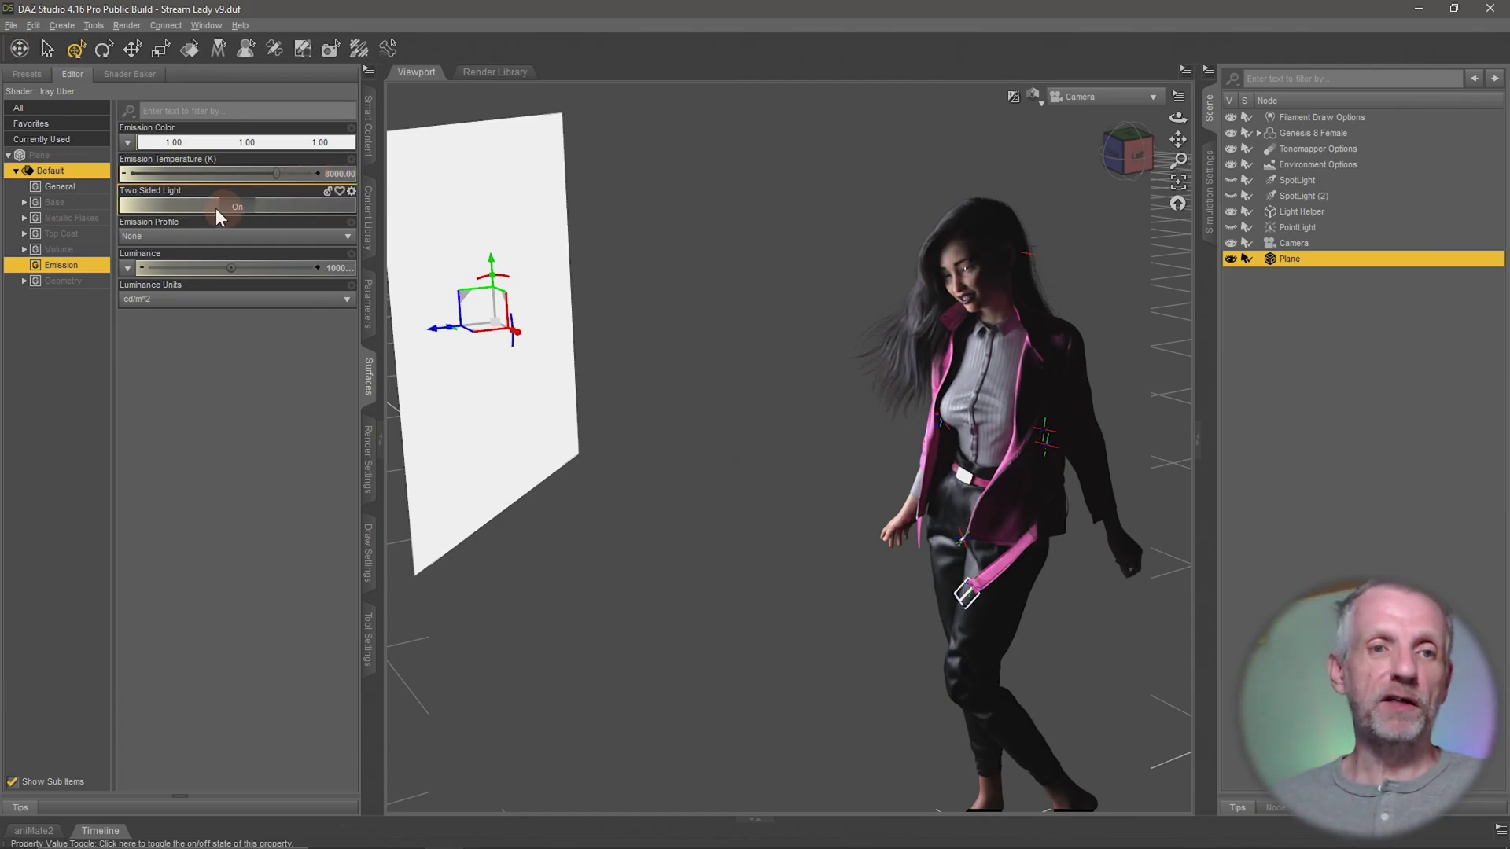
Reset the plane's Emission Temperature to 6500 K and turn off Two Sided Light, checking both sides of the plane
{"action": "left_click_drag", "start_coordinate": [300, 184], "coordinate": [248, 206]}
{"action": "scroll", "coordinate": [577, 358], "scroll_direction": "down", "scroll_amount": 3}
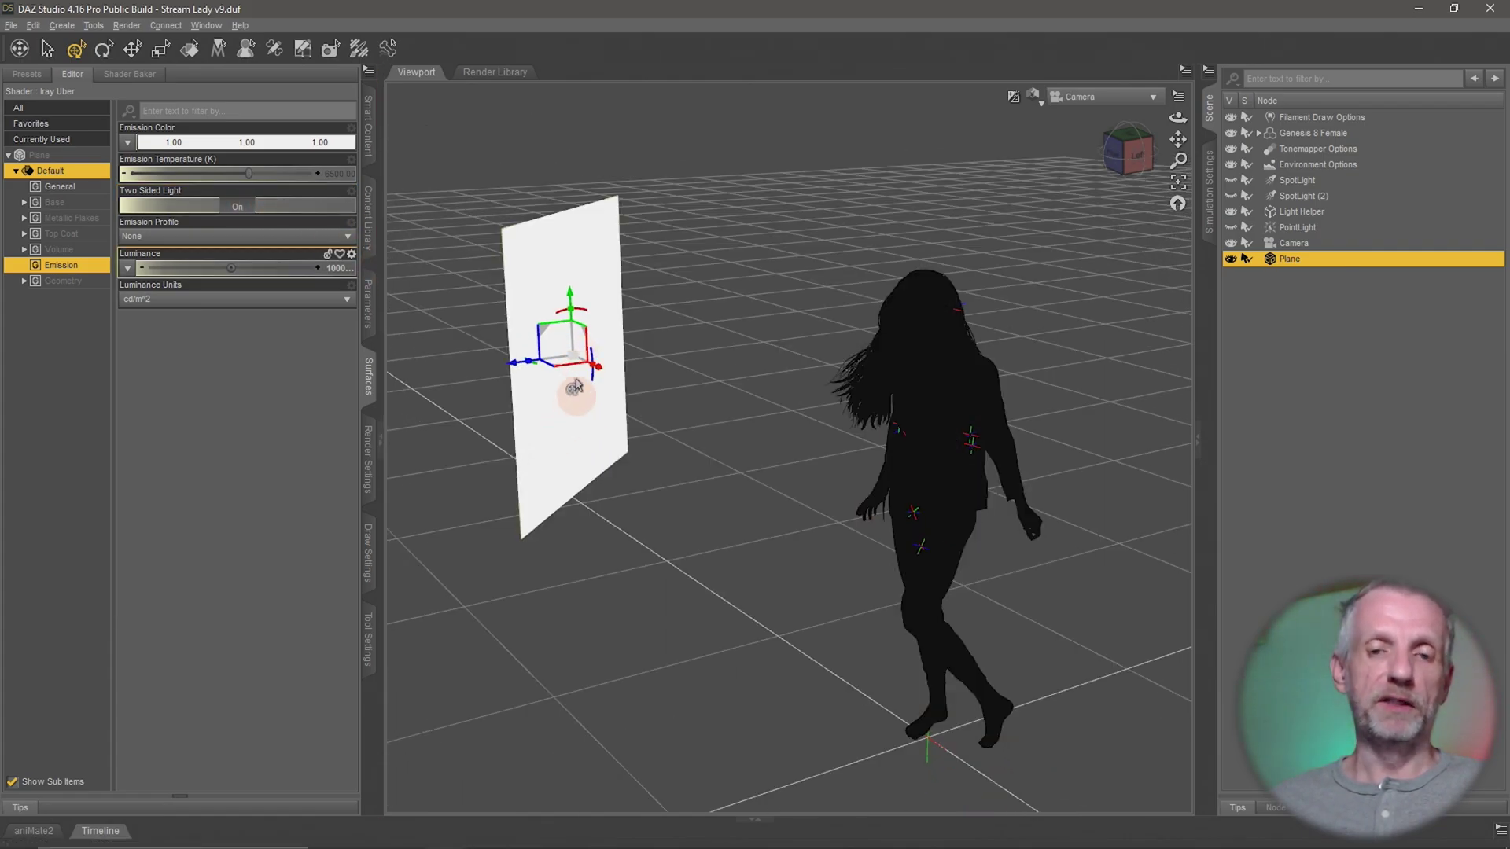
{"action": "mouse_move", "coordinate": [563, 372]}
{"action": "middle_mouse_down"}
{"action": "mouse_move", "coordinate": [613, 408]}
{"action": "mouse_move", "coordinate": [550, 385]}
{"action": "mouse_move", "coordinate": [563, 372]}
{"action": "middle_mouse_up"}
{"action": "left_click_drag", "start_coordinate": [561, 368], "coordinate": [550, 377], "text": "alt"}
{"action": "left_click", "coordinate": [250, 206]}
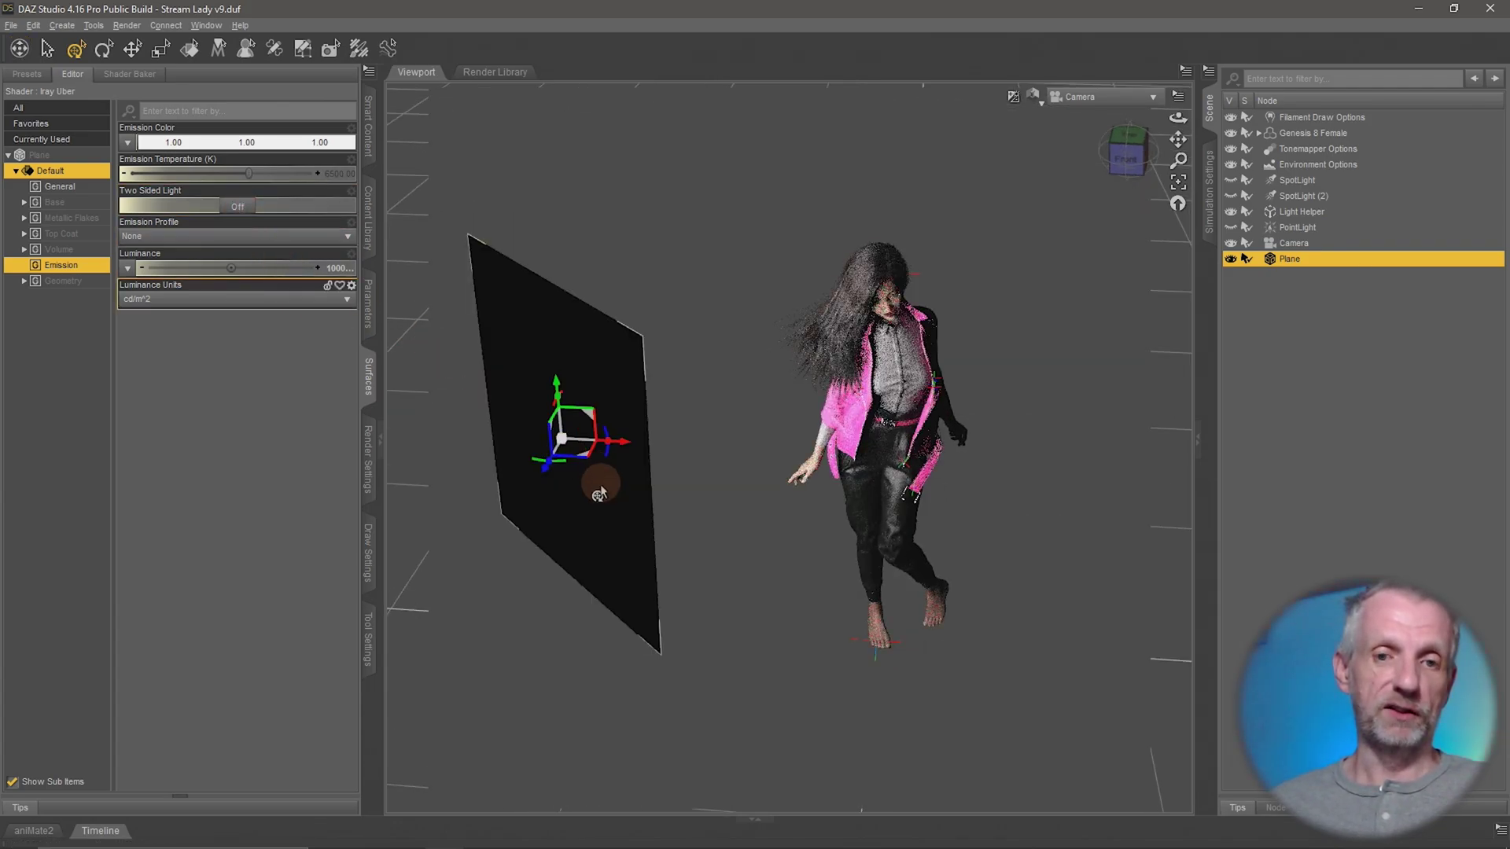
{"action": "left_click_drag", "start_coordinate": [529, 489], "coordinate": [573, 485], "text": "alt"}
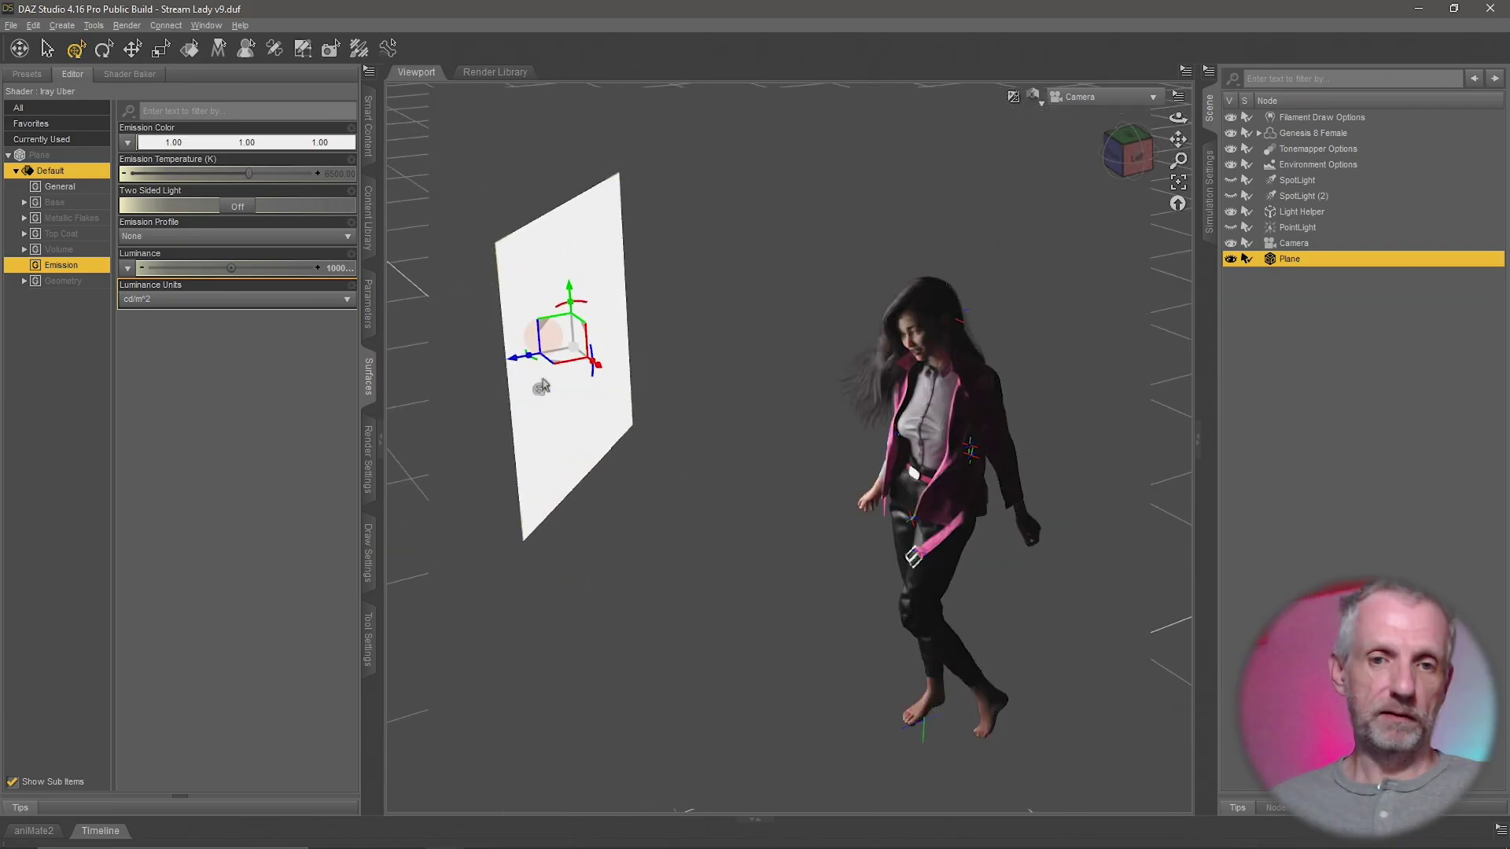
{"action": "left_click_drag", "start_coordinate": [661, 415], "coordinate": [560, 406], "text": "alt"}
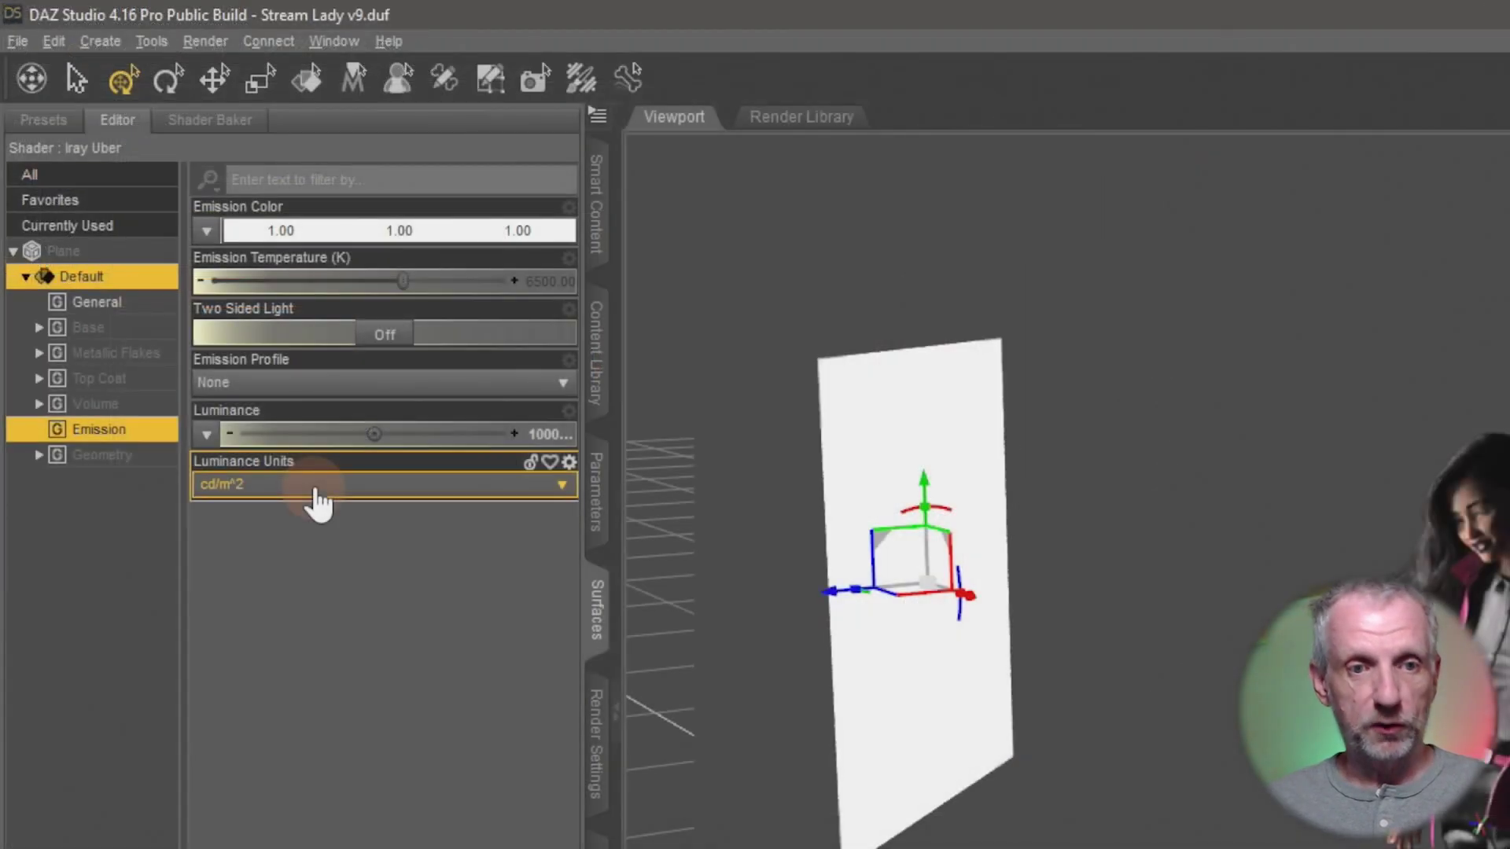
Change the plane's Luminance Units to W and reset its Luminance to 1500
{"action": "left_click", "coordinate": [195, 308]}
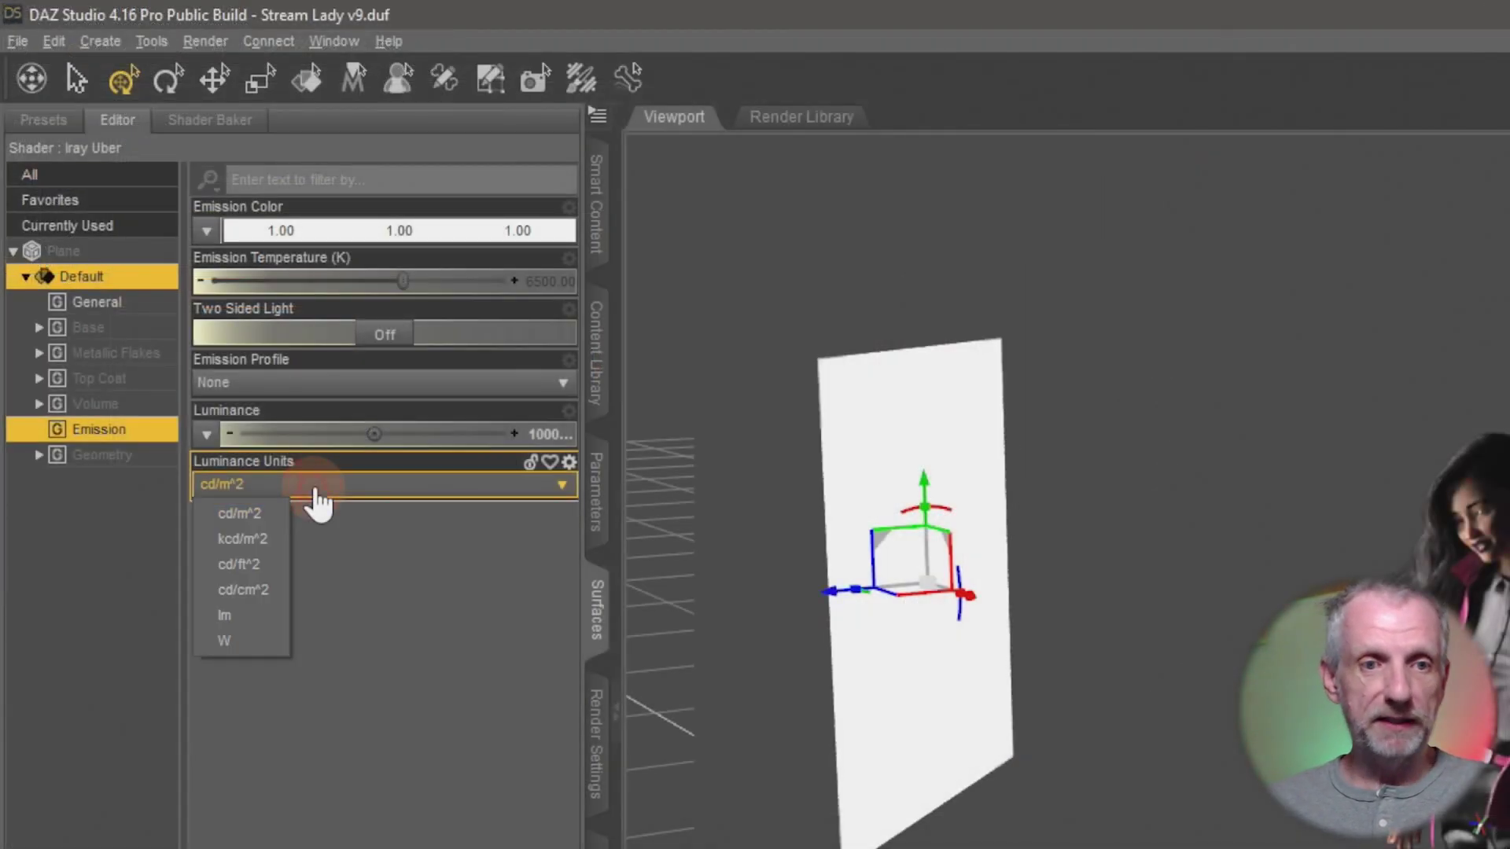
{"action": "left_click", "coordinate": [255, 648]}
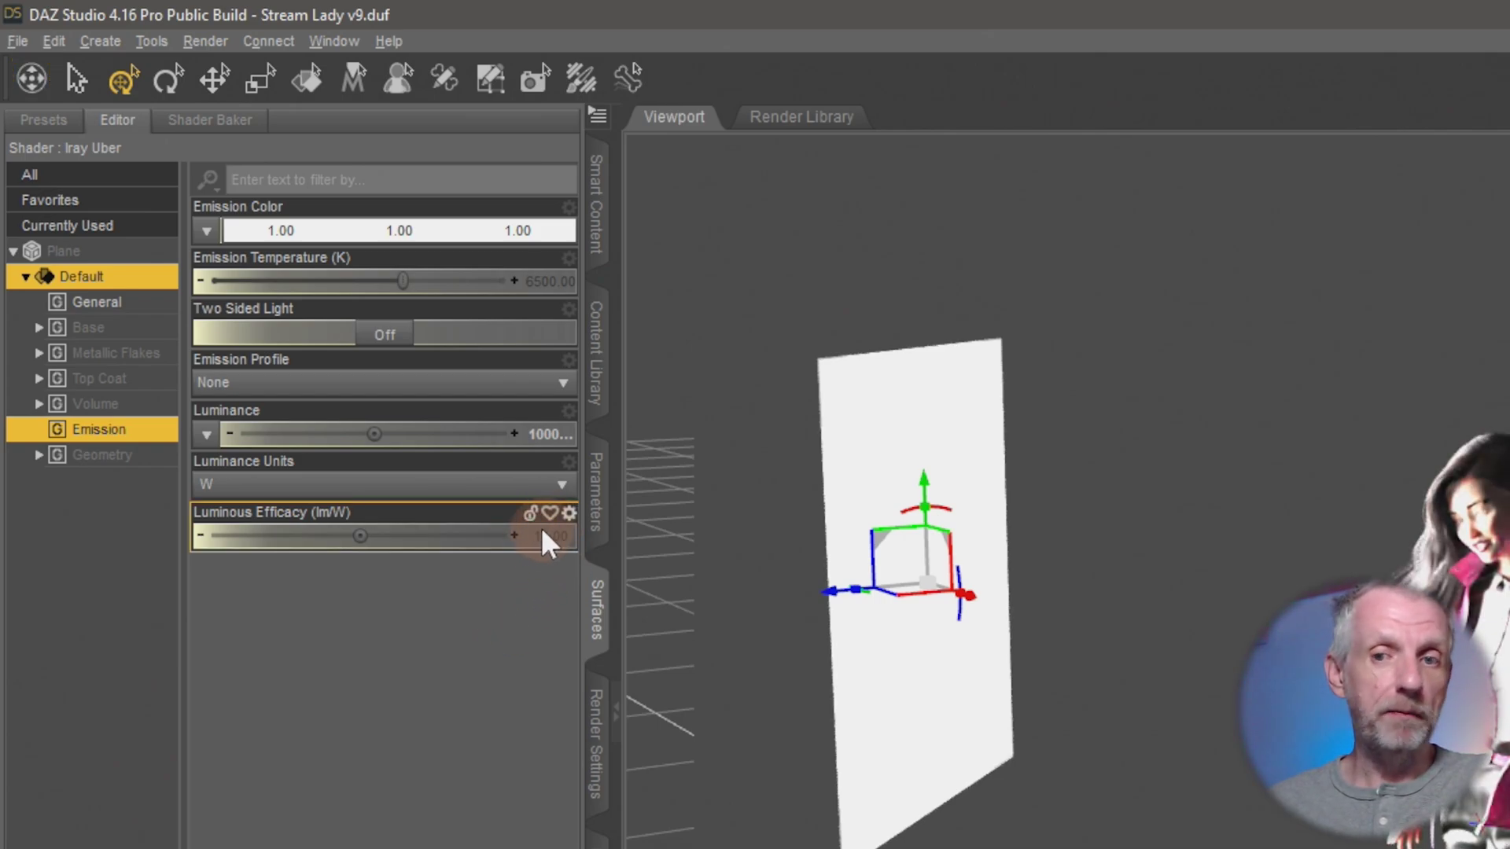
{"action": "mouse_move", "coordinate": [540, 532]}
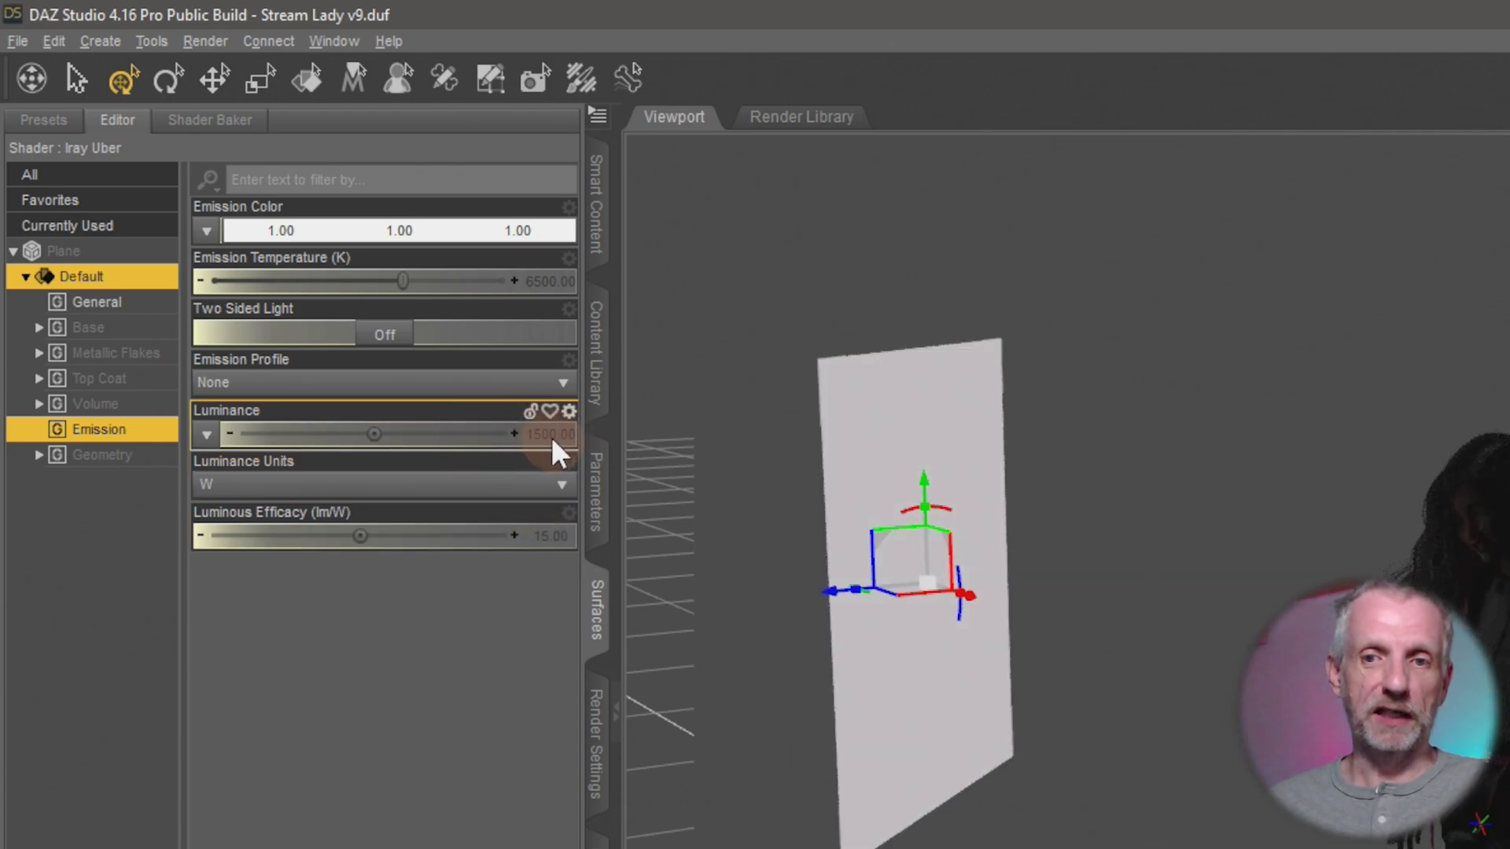
Try a Luminous Efficacy of 100 lm/W for the plane and raise it to 500 lm/W
{"action": "left_click", "coordinate": [556, 532]}
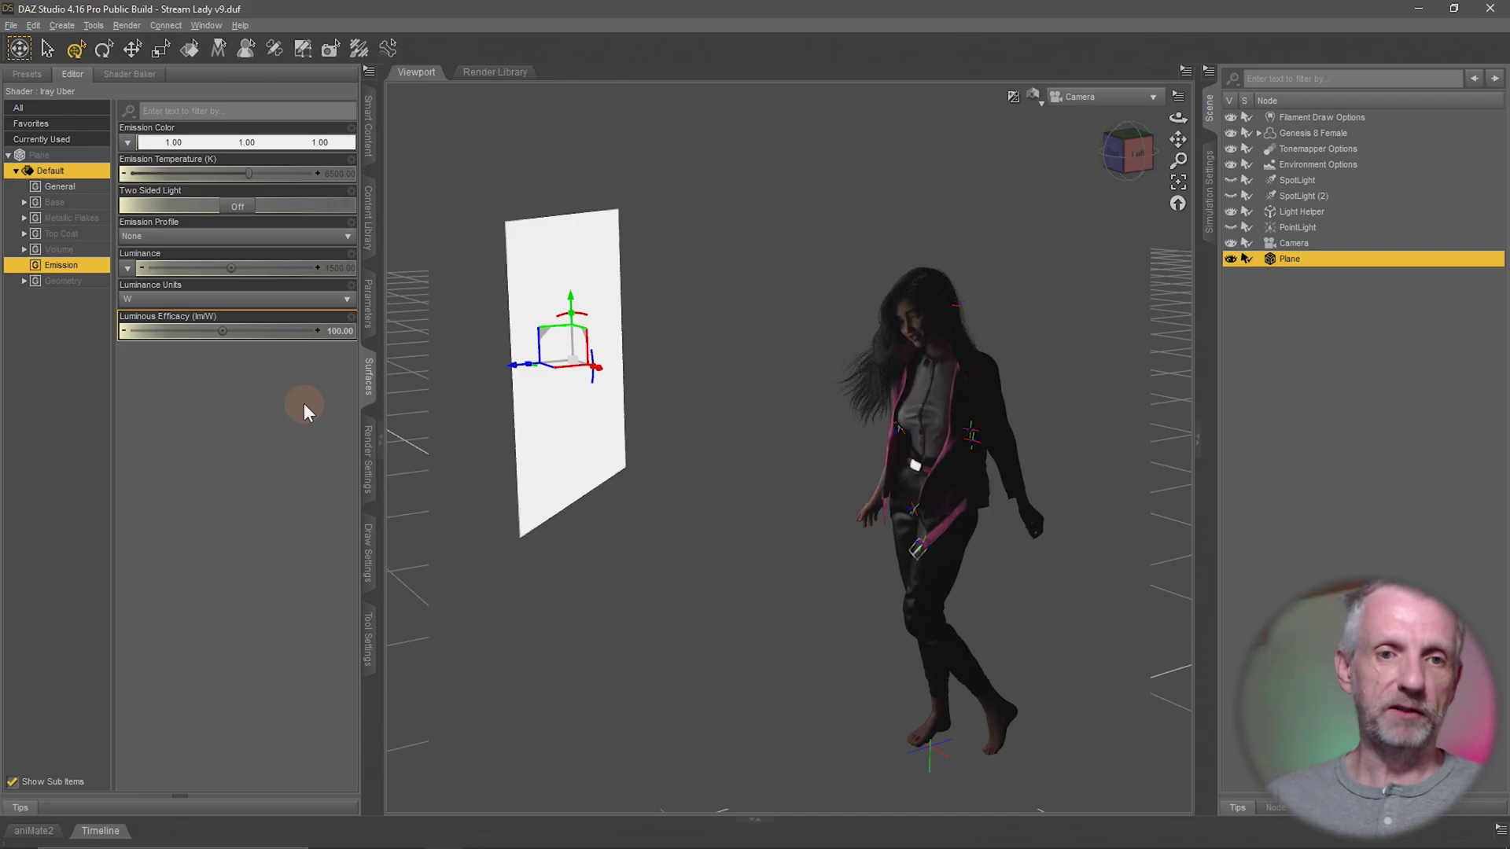
{"action": "left_click", "coordinate": [340, 331]}
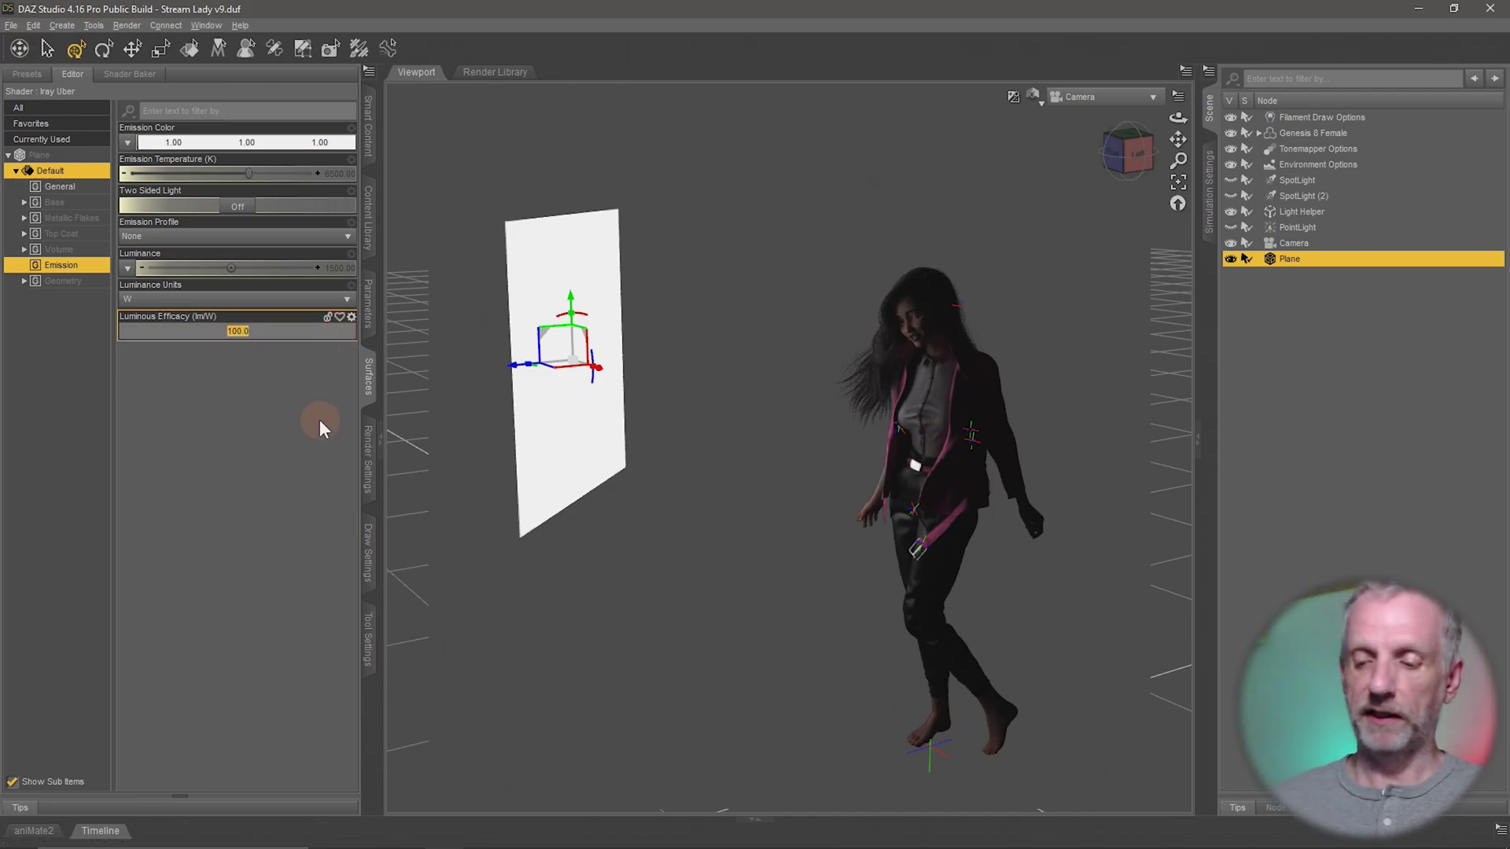
{"action": "type", "text": "500"}
{"action": "key", "text": "Return"}
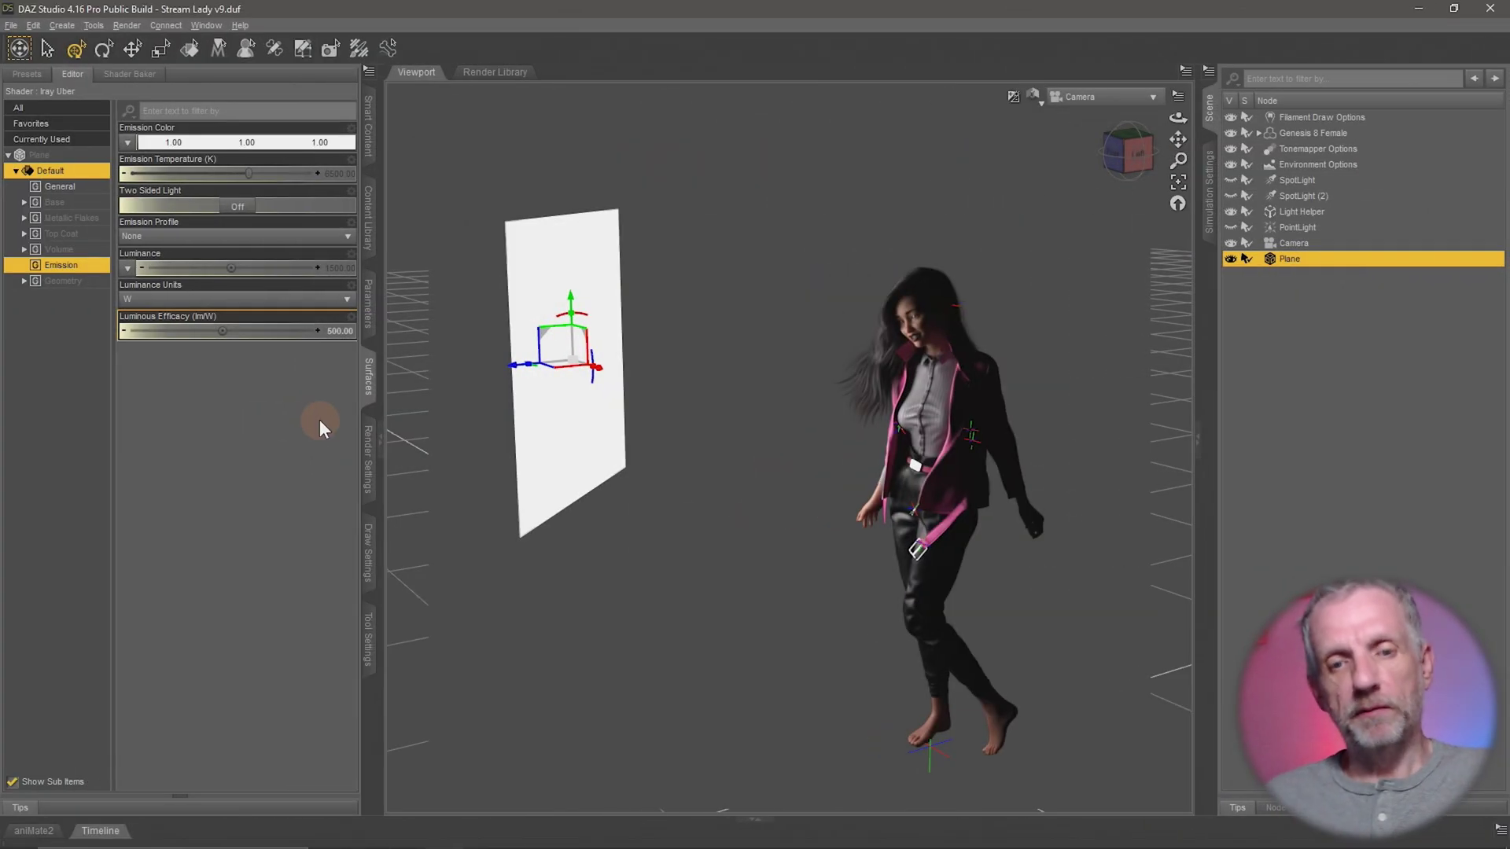
Duplicate the emissive plane node
{"action": "left_click", "coordinate": [596, 454]}
{"action": "mouse_move", "coordinate": [600, 401]}
{"action": "left_mouse_down", "text": "ctrl+alt"}
{"action": "mouse_move", "coordinate": [859, 606]}
{"action": "mouse_move", "coordinate": [597, 407]}
{"action": "left_mouse_up", "text": "ctrl+alt"}
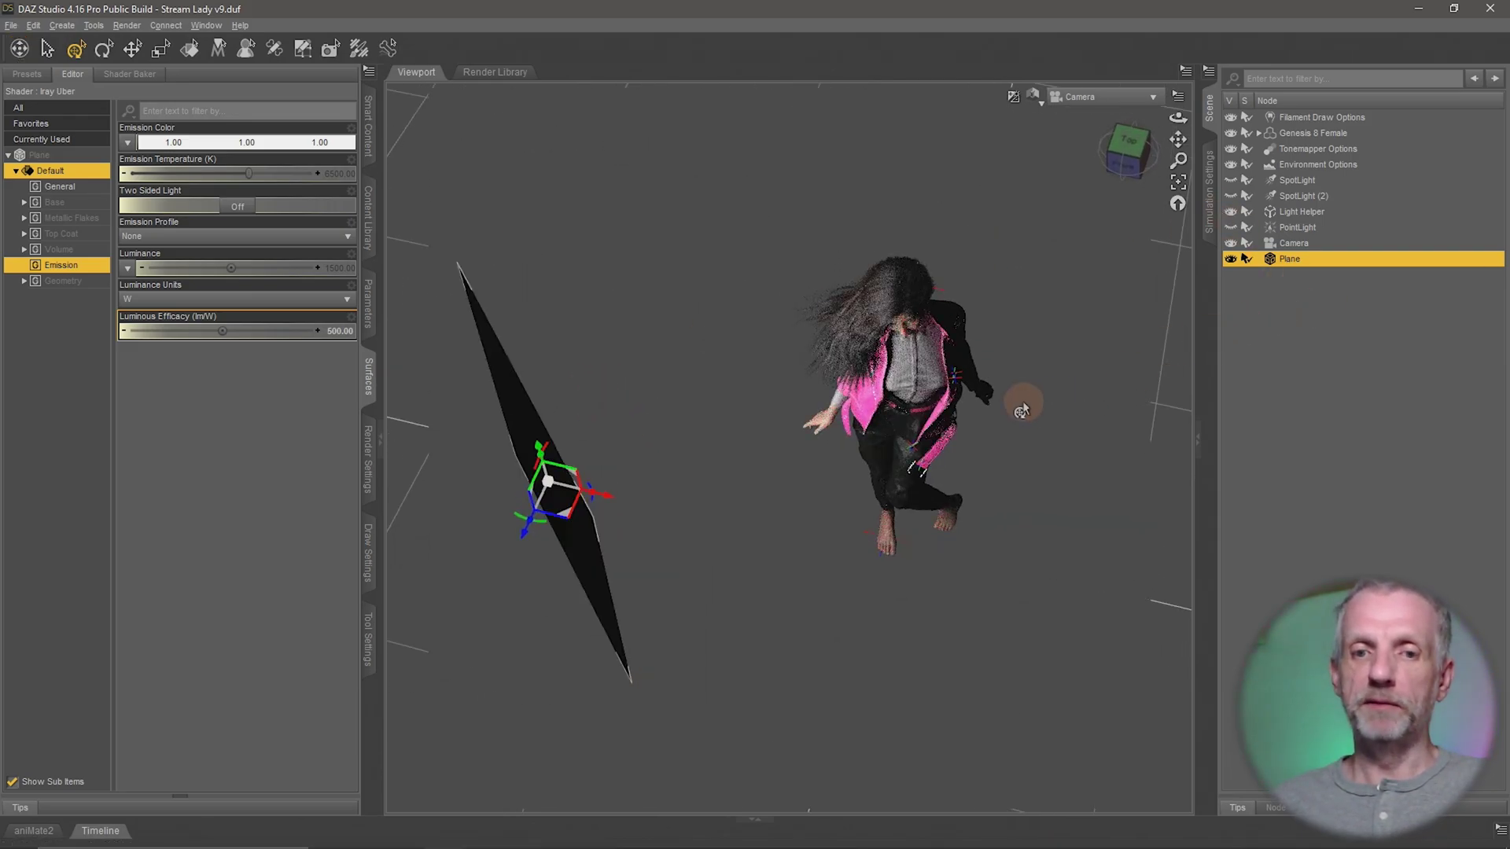
{"action": "left_click", "coordinate": [61, 26]}
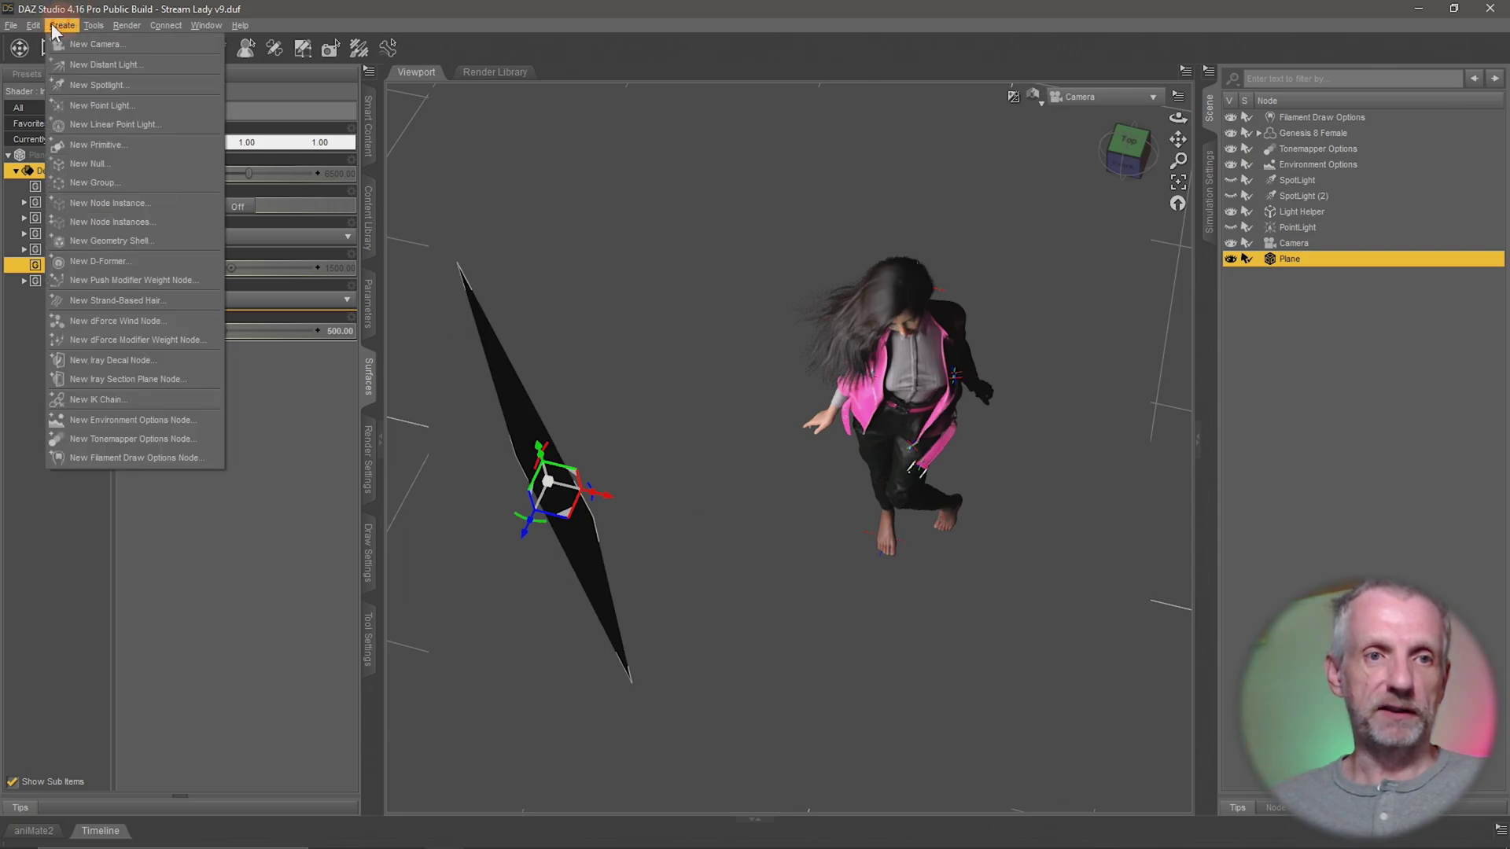
{"action": "mouse_move", "coordinate": [33, 26]}
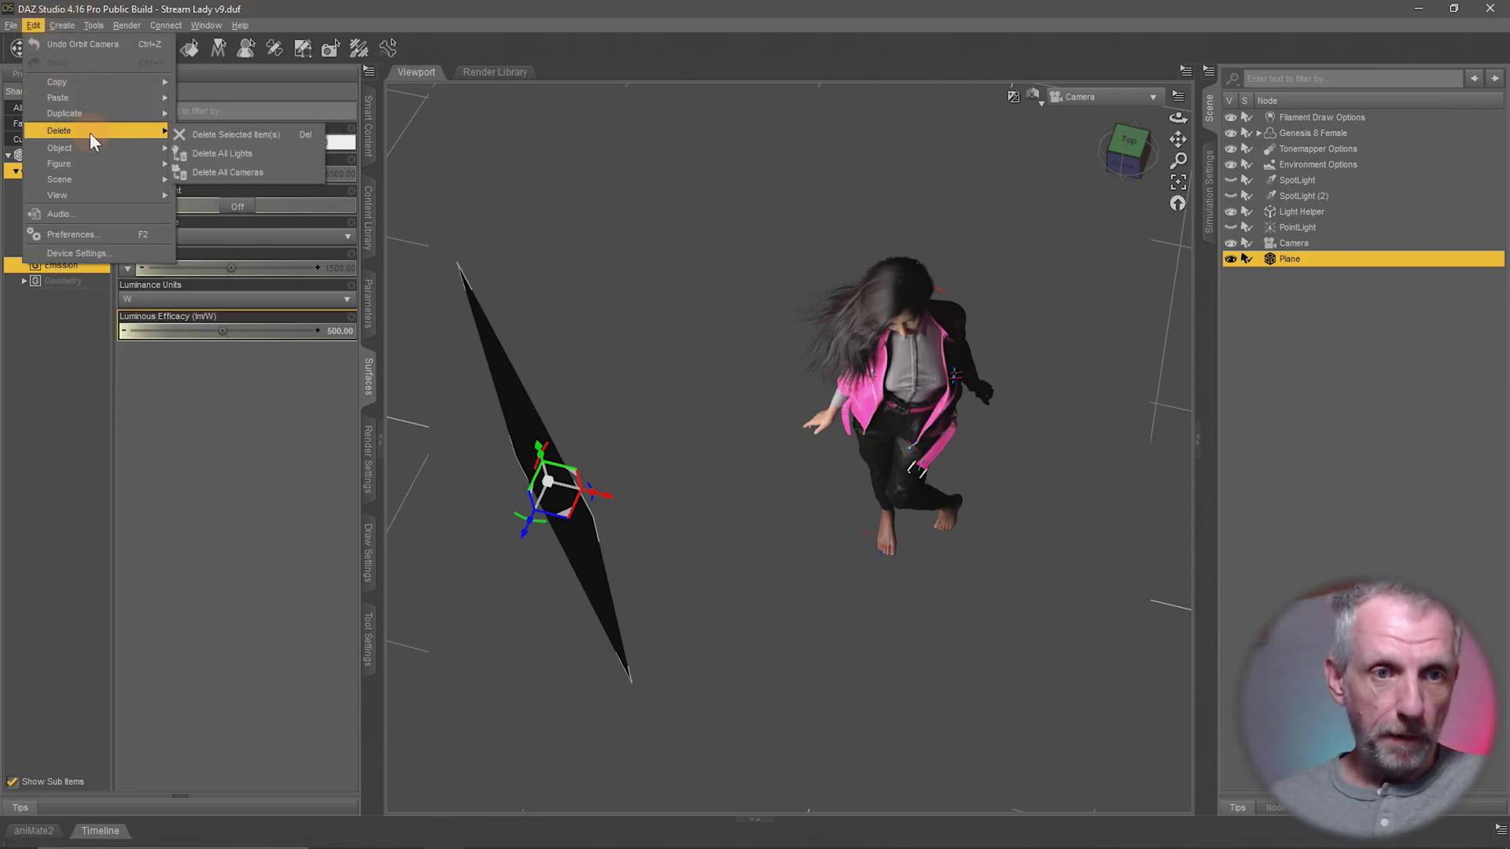
{"action": "mouse_move", "coordinate": [115, 114]}
{"action": "left_click", "coordinate": [202, 115]}
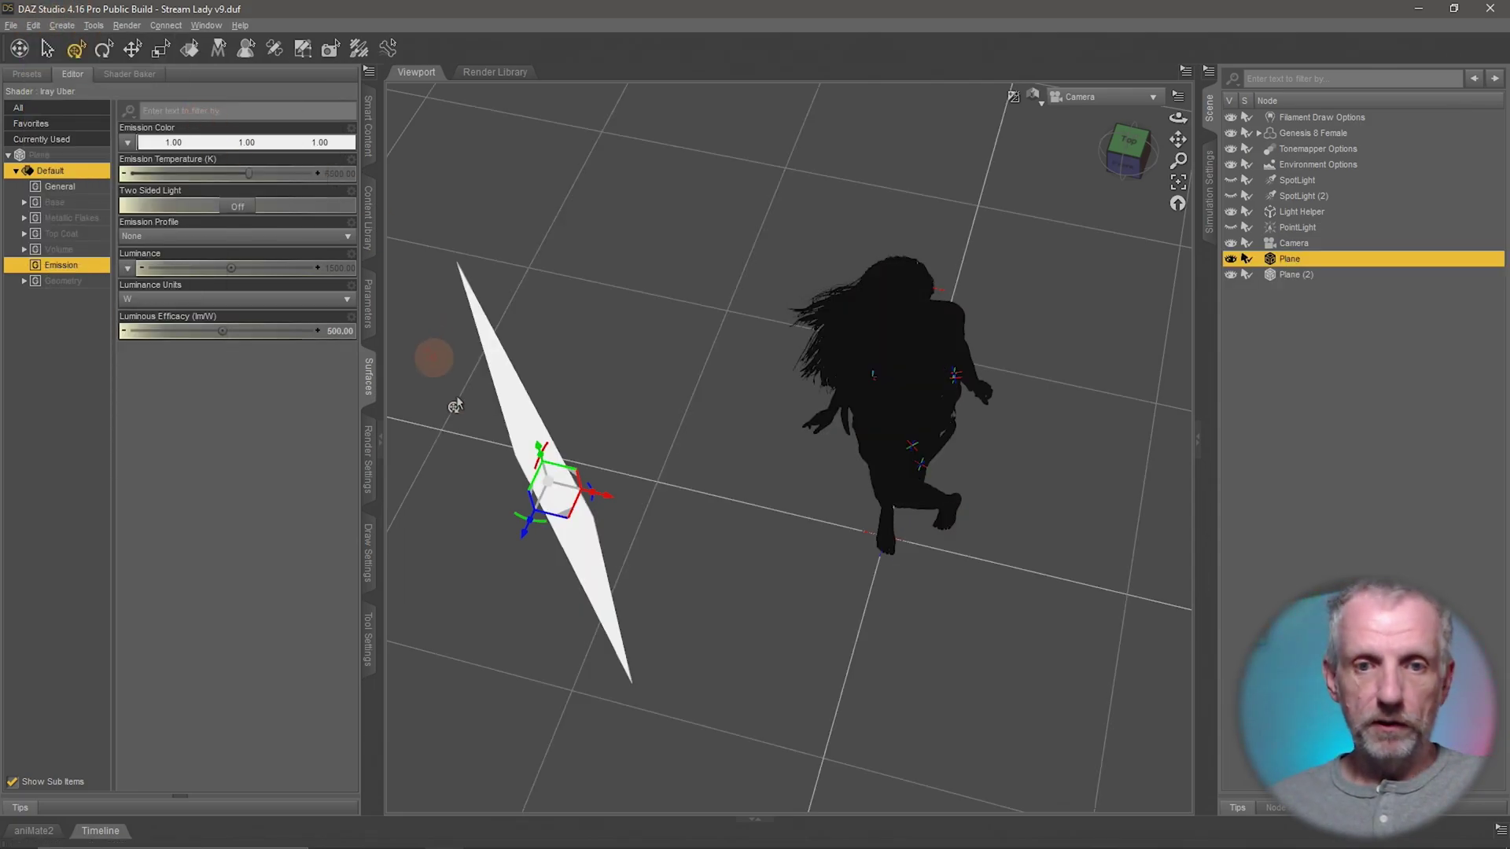
Switch the viewport to Filament (PBR) and move the duplicate plane to the figure's opposite side, angled toward her
{"action": "left_click", "coordinate": [1034, 96]}
{"action": "left_click", "coordinate": [1051, 281]}
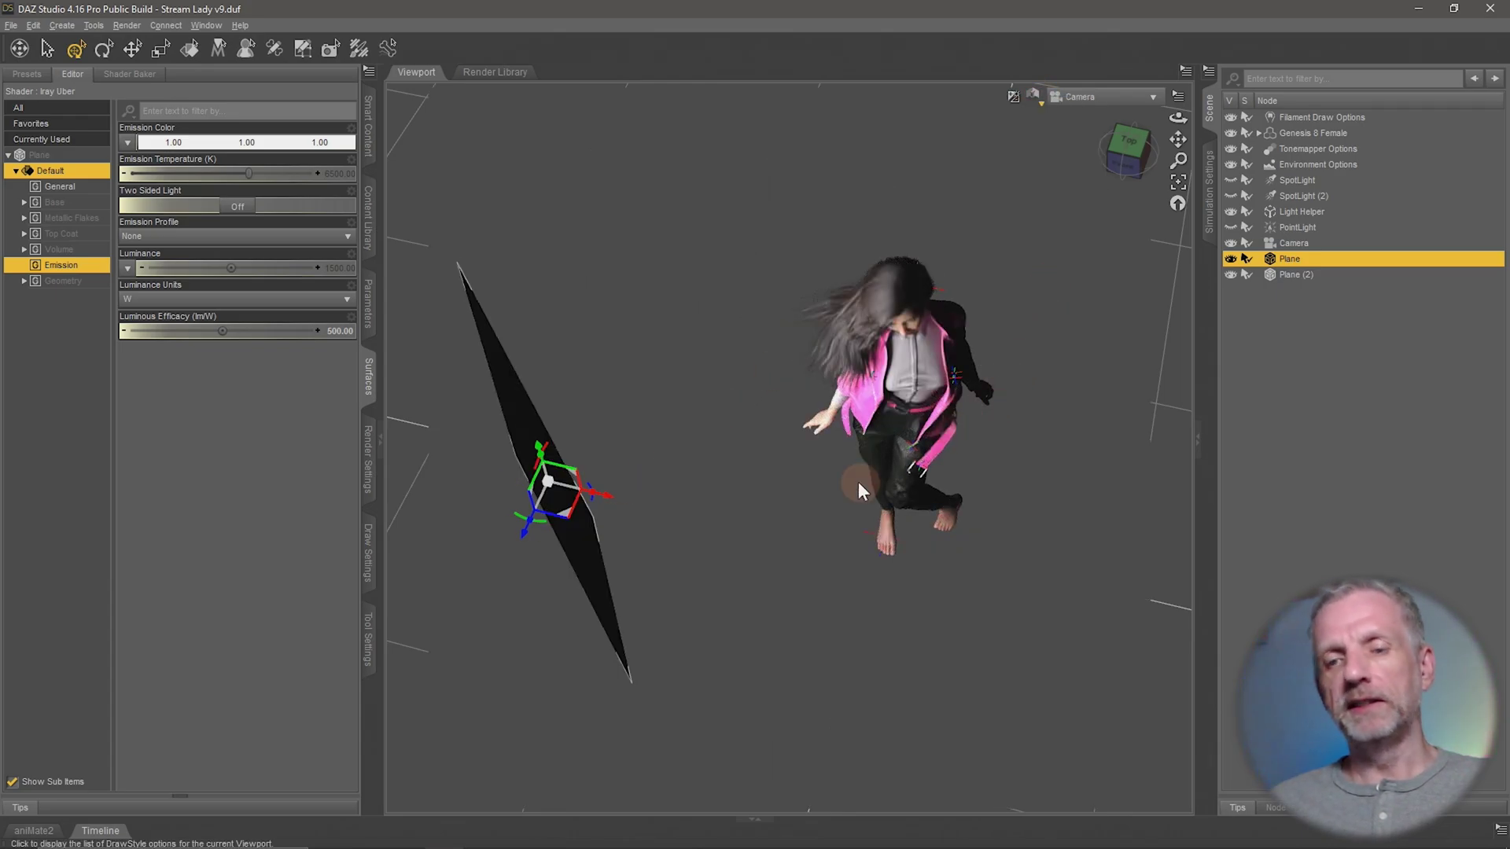
{"action": "mouse_move", "coordinate": [708, 491]}
{"action": "middle_mouse_down"}
{"action": "mouse_move", "coordinate": [707, 519]}
{"action": "mouse_move", "coordinate": [678, 308]}
{"action": "middle_mouse_up"}
{"action": "mouse_move", "coordinate": [708, 540]}
{"action": "middle_mouse_down"}
{"action": "mouse_move", "coordinate": [707, 526]}
{"action": "mouse_move", "coordinate": [732, 535]}
{"action": "middle_mouse_up"}
{"action": "left_click", "coordinate": [1302, 277]}
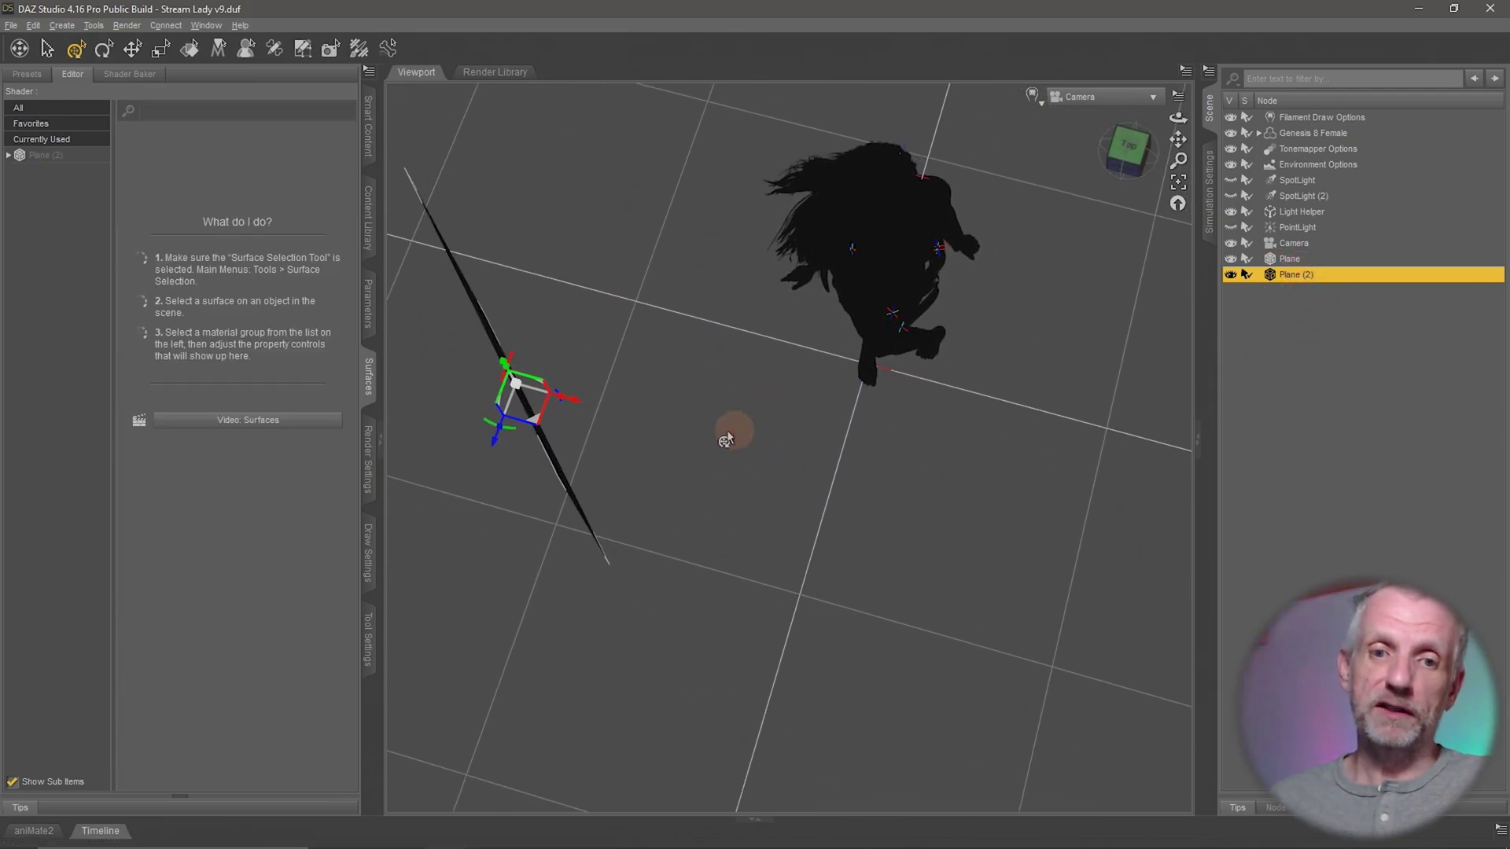
{"action": "left_click_drag", "start_coordinate": [535, 428], "coordinate": [1067, 506]}
{"action": "scroll", "coordinate": [1066, 504], "scroll_direction": "up", "scroll_amount": 3}
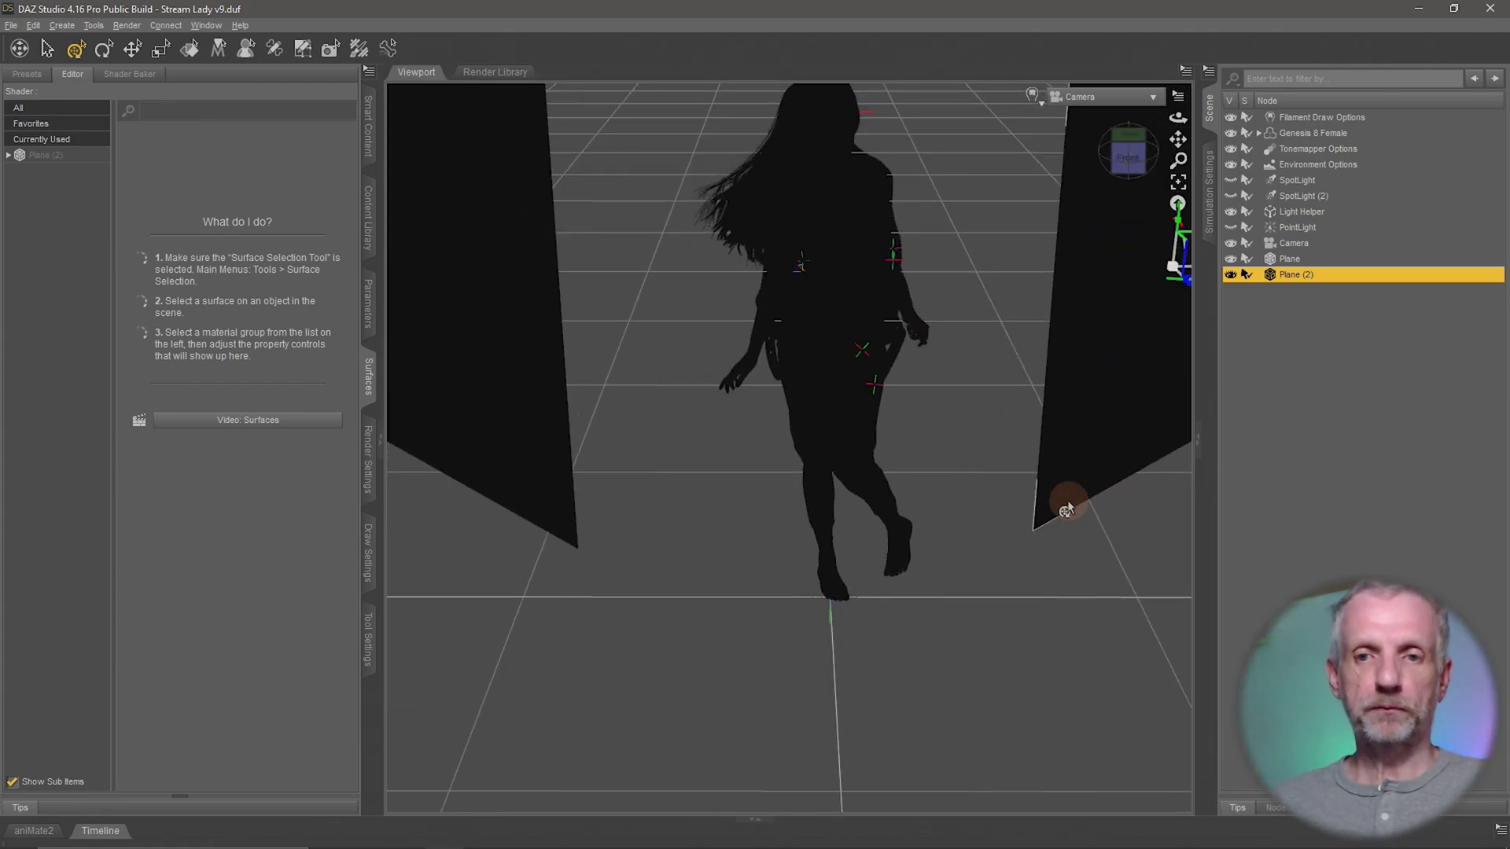
{"action": "mouse_move", "coordinate": [1064, 506]}
{"action": "right_mouse_down", "text": "ctrl+alt"}
{"action": "mouse_move", "coordinate": [1031, 529]}
{"action": "mouse_move", "coordinate": [1051, 496]}
{"action": "right_mouse_up", "text": "ctrl+alt"}
{"action": "left_click_drag", "start_coordinate": [1051, 495], "coordinate": [1052, 494], "text": "ctrl+alt"}
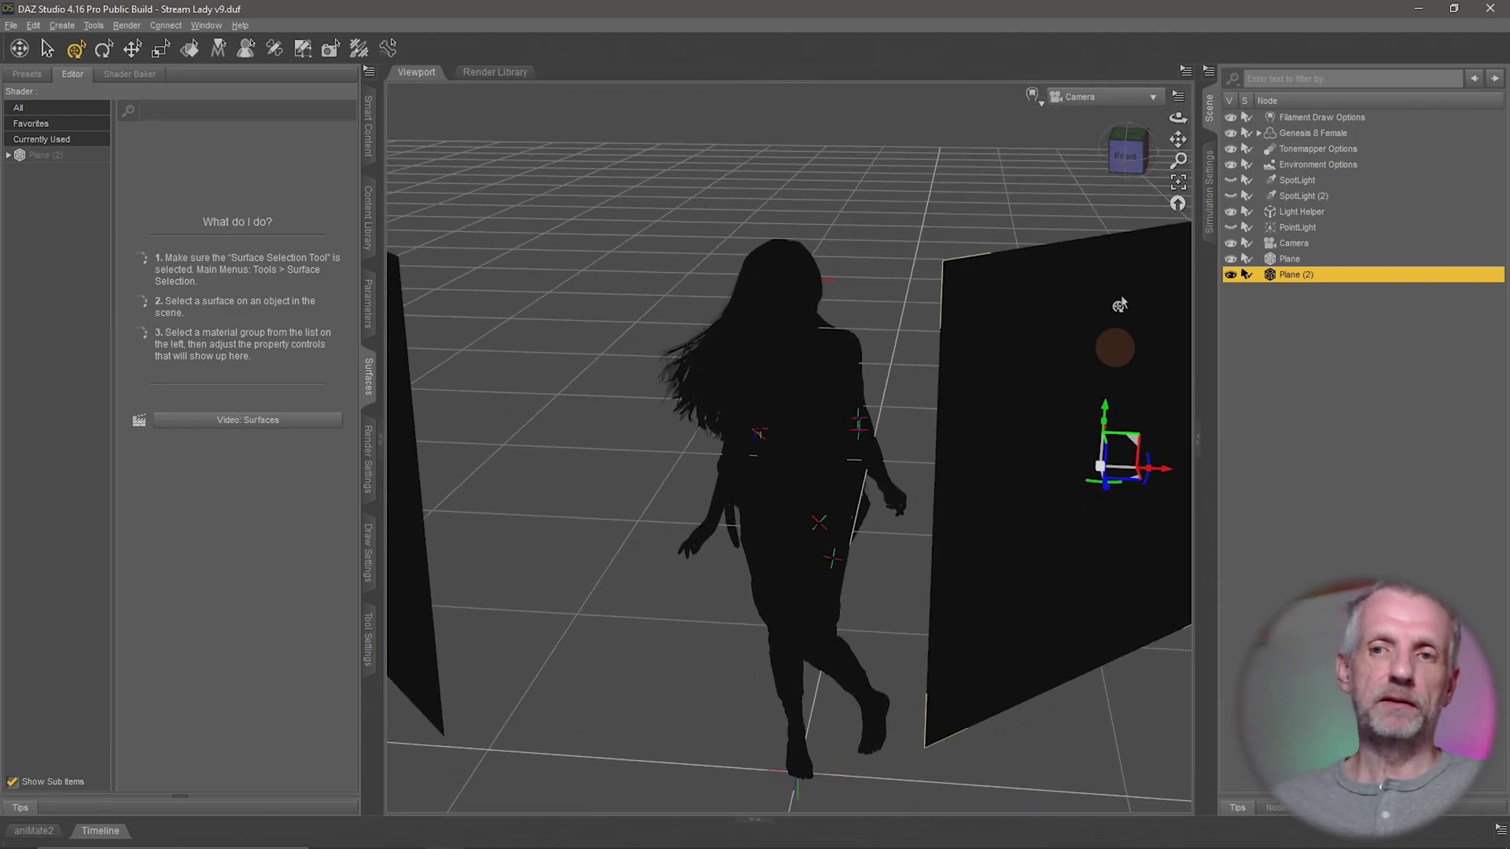
Preview the figure lit by both emissive planes in NVIDIA Iray, seen close up from the front
{"action": "left_click", "coordinate": [1033, 94]}
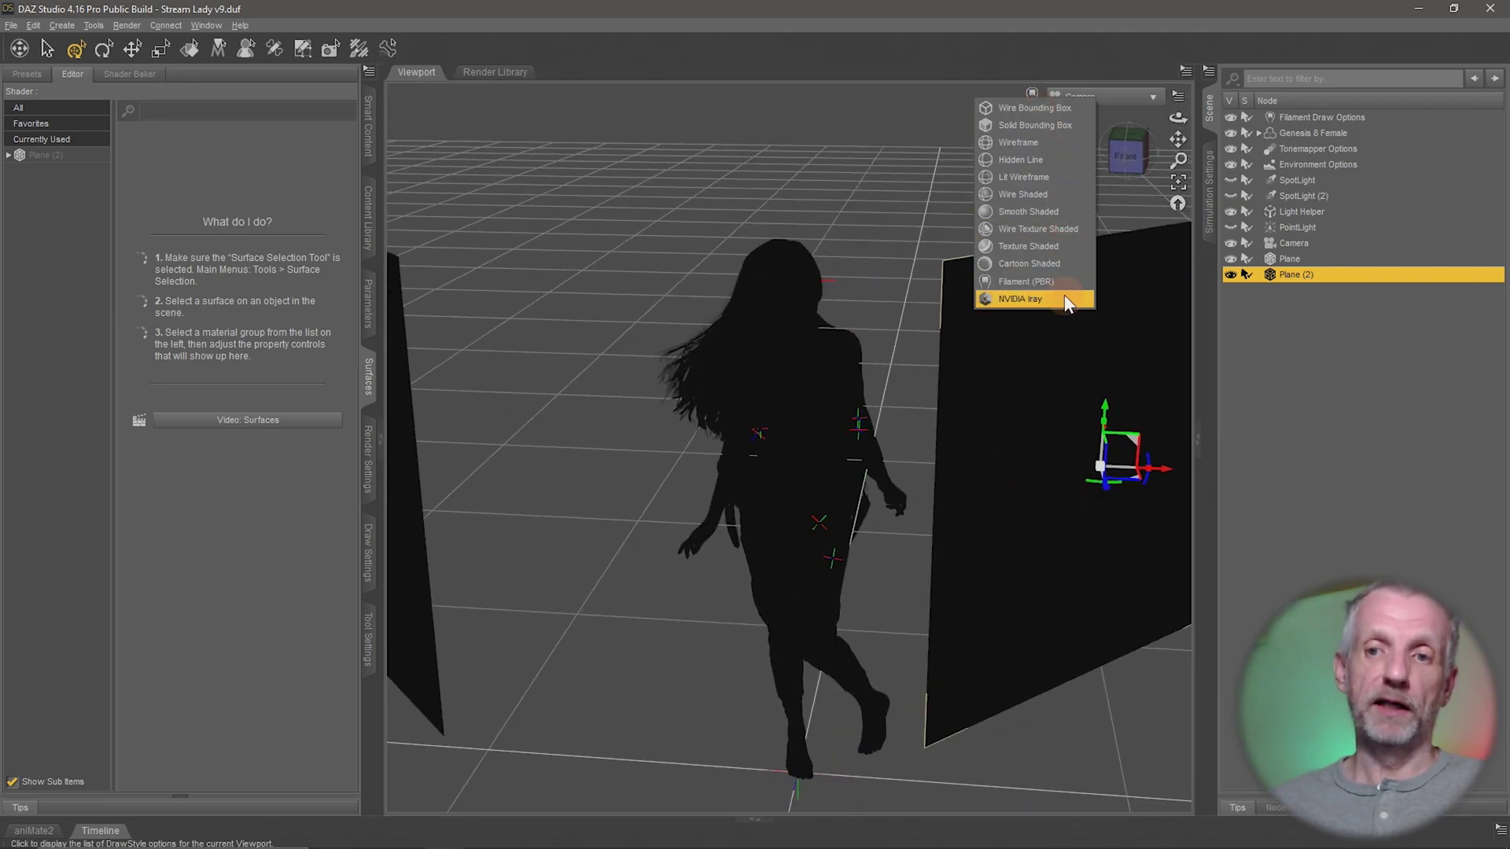
{"action": "left_click", "coordinate": [1067, 472]}
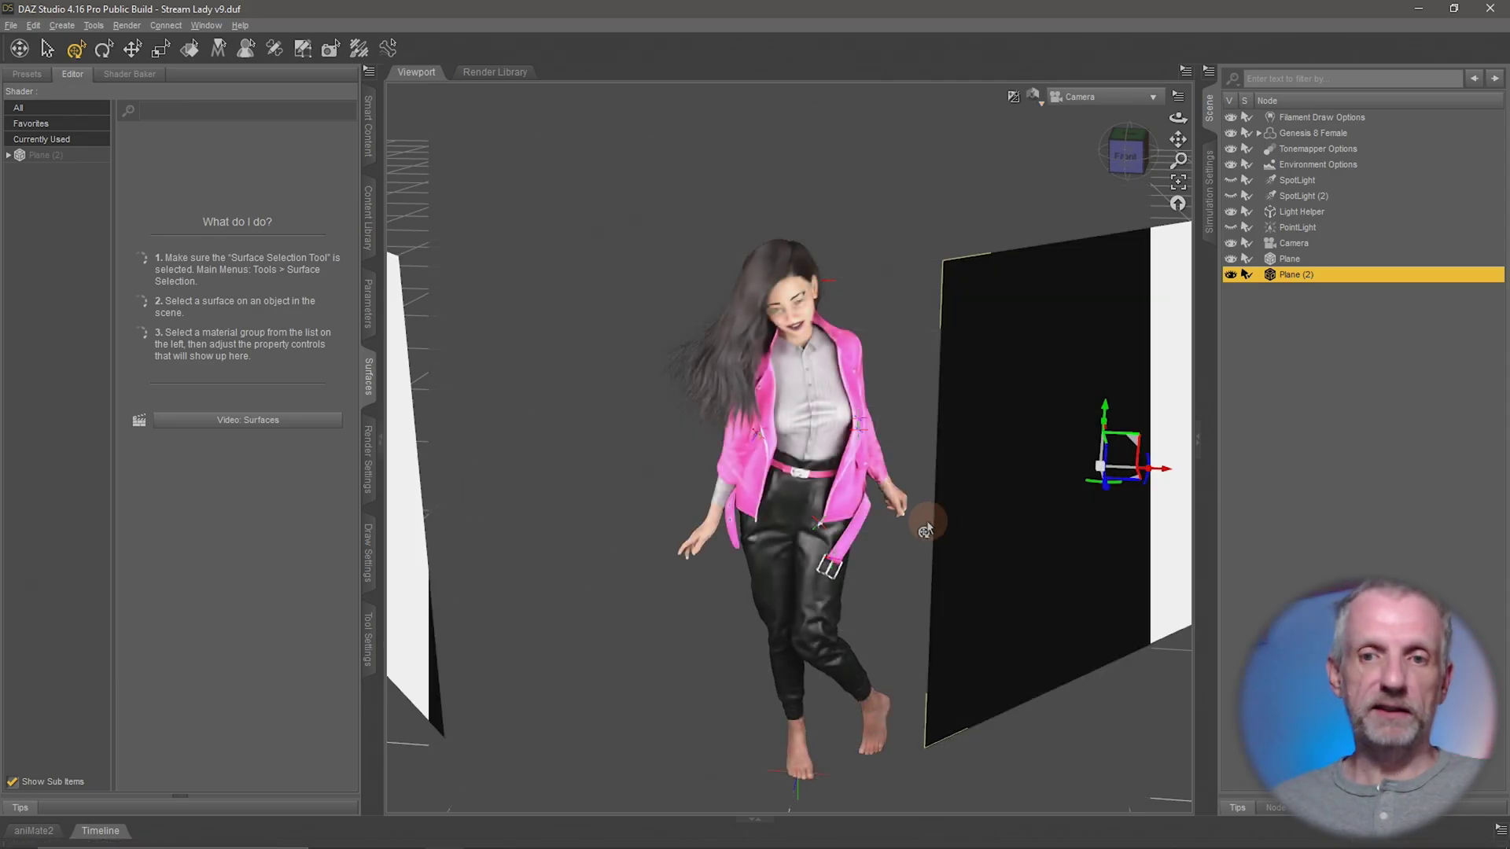
{"action": "left_click_drag", "start_coordinate": [931, 520], "coordinate": [957, 553], "text": "ctrl+alt"}
{"action": "scroll", "coordinate": [927, 522], "scroll_direction": "up", "scroll_amount": 3}
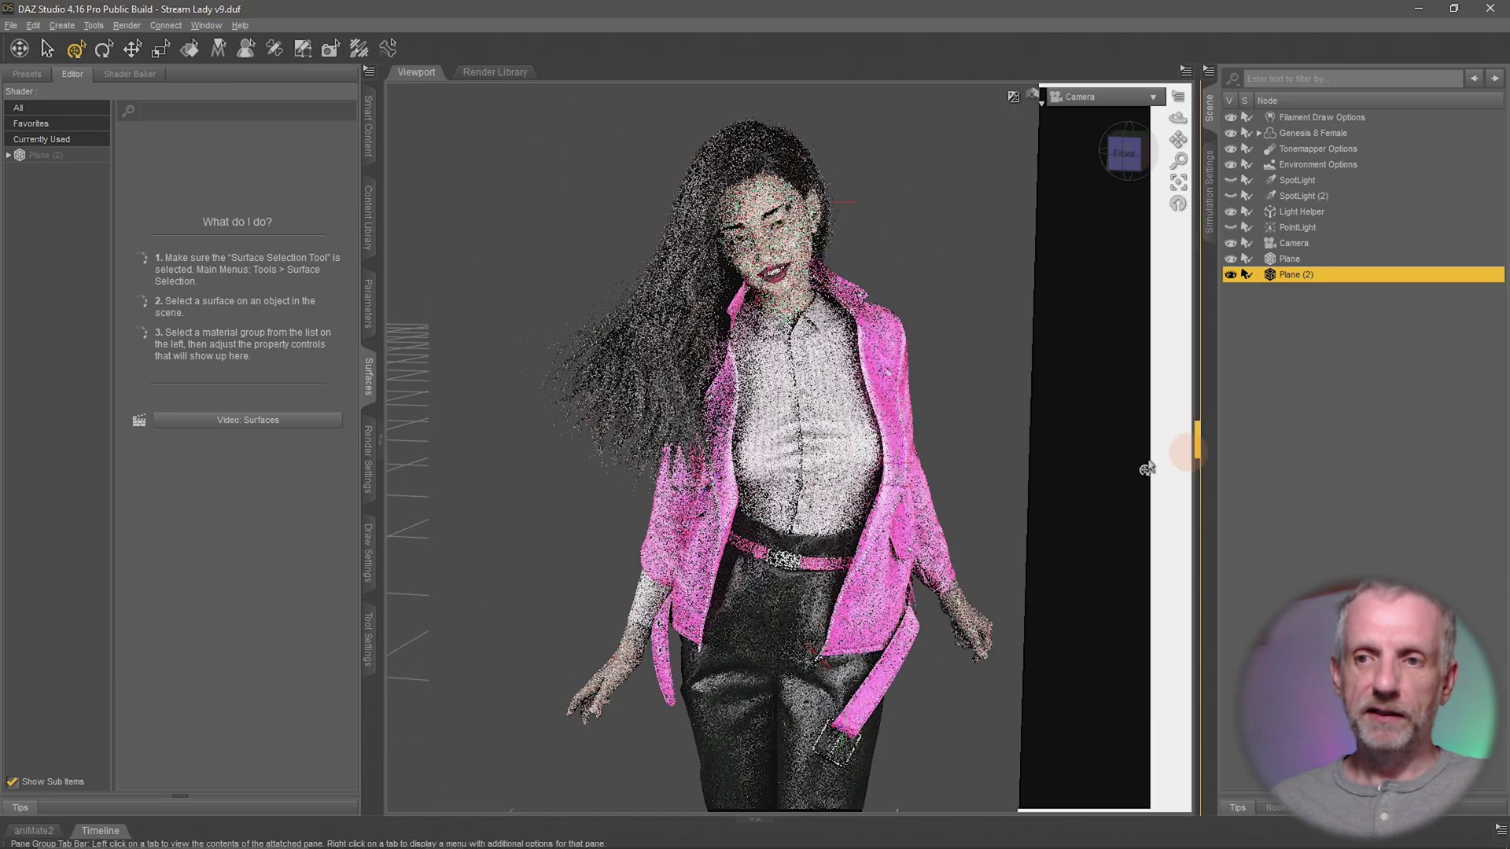
Set the Luminous Efficacy of Plane (2)'s Default surface to 200 lm/W
{"action": "left_click_drag", "start_coordinate": [967, 472], "coordinate": [969, 473], "text": "ctrl+alt"}
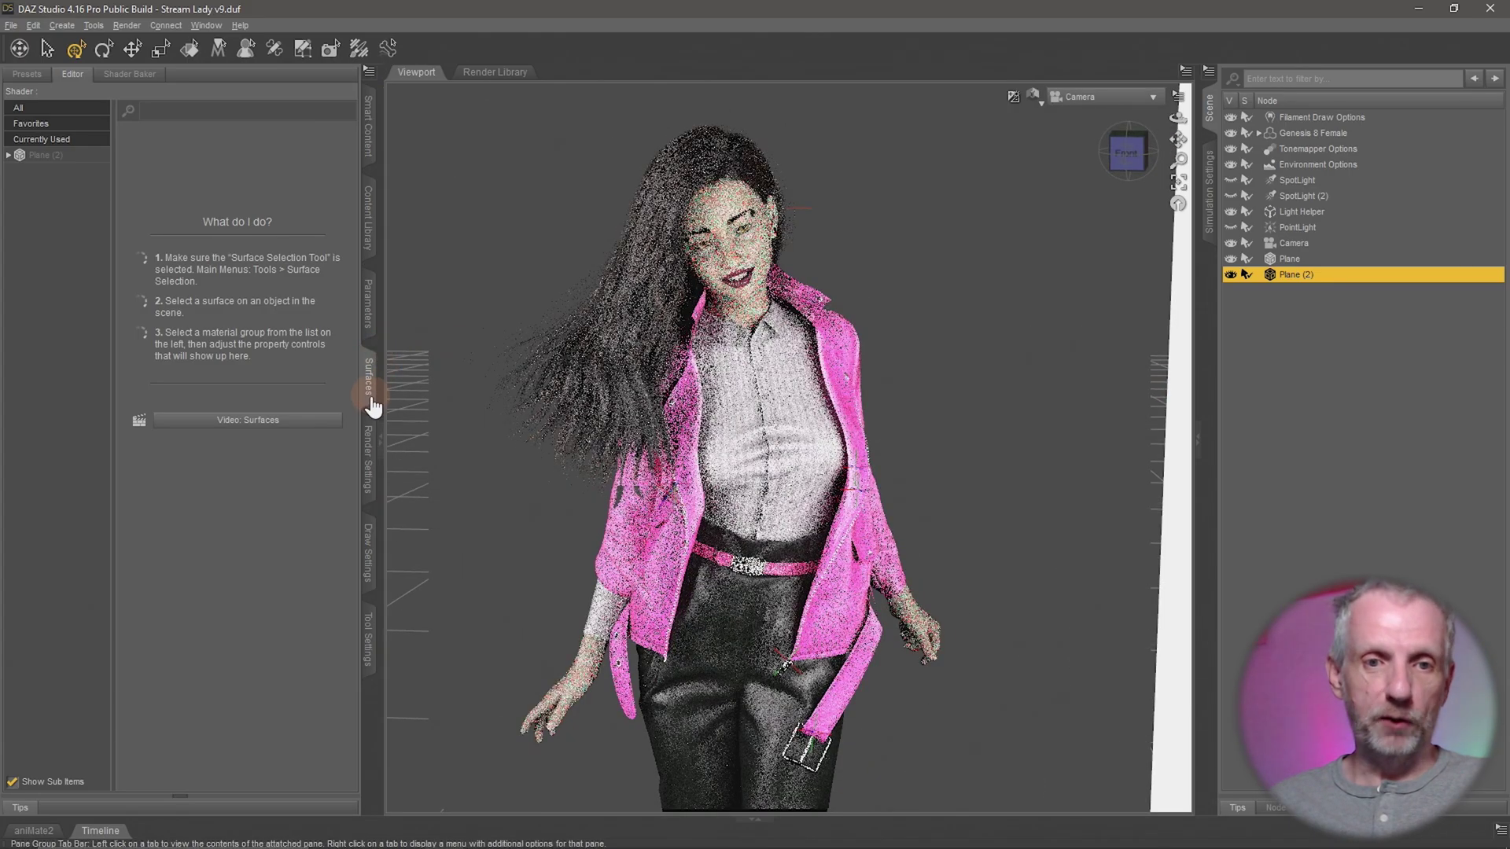
{"action": "left_click", "coordinate": [82, 156]}
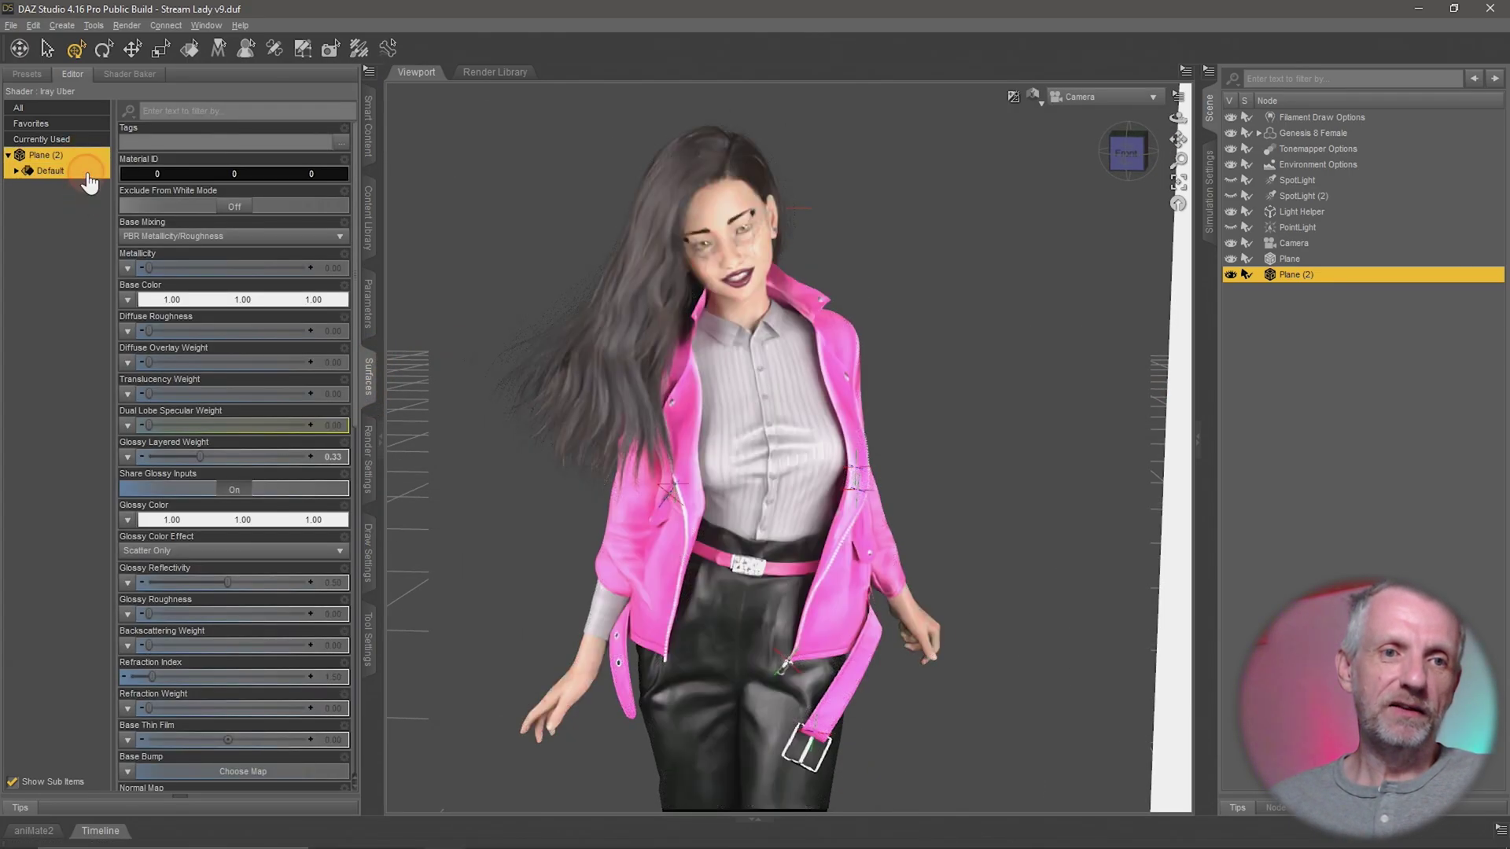
{"action": "left_click", "coordinate": [75, 171]}
{"action": "left_click", "coordinate": [83, 250]}
{"action": "left_click", "coordinate": [85, 266]}
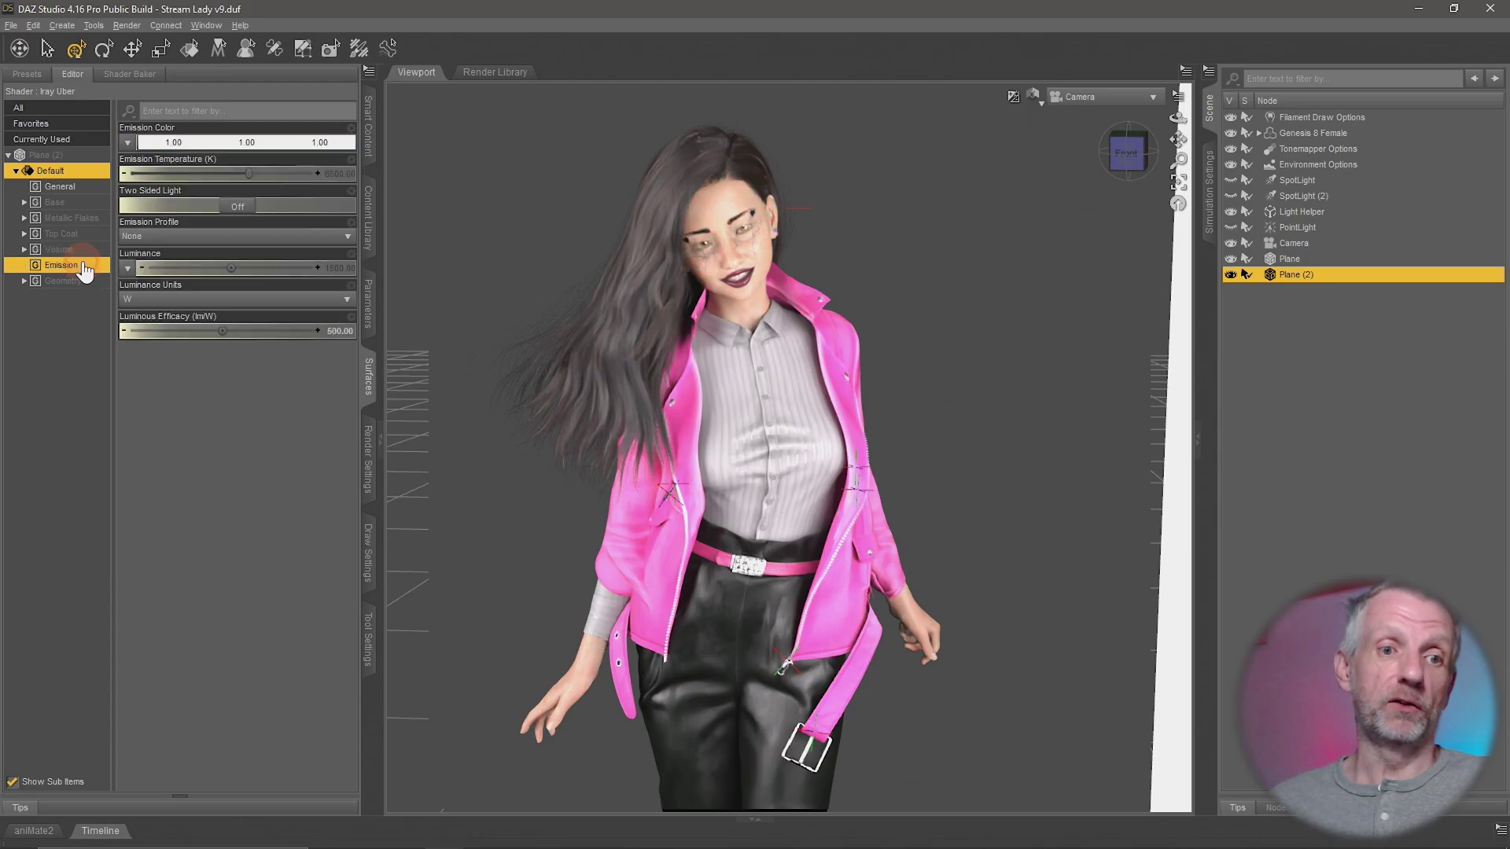
{"action": "left_click", "coordinate": [328, 328]}
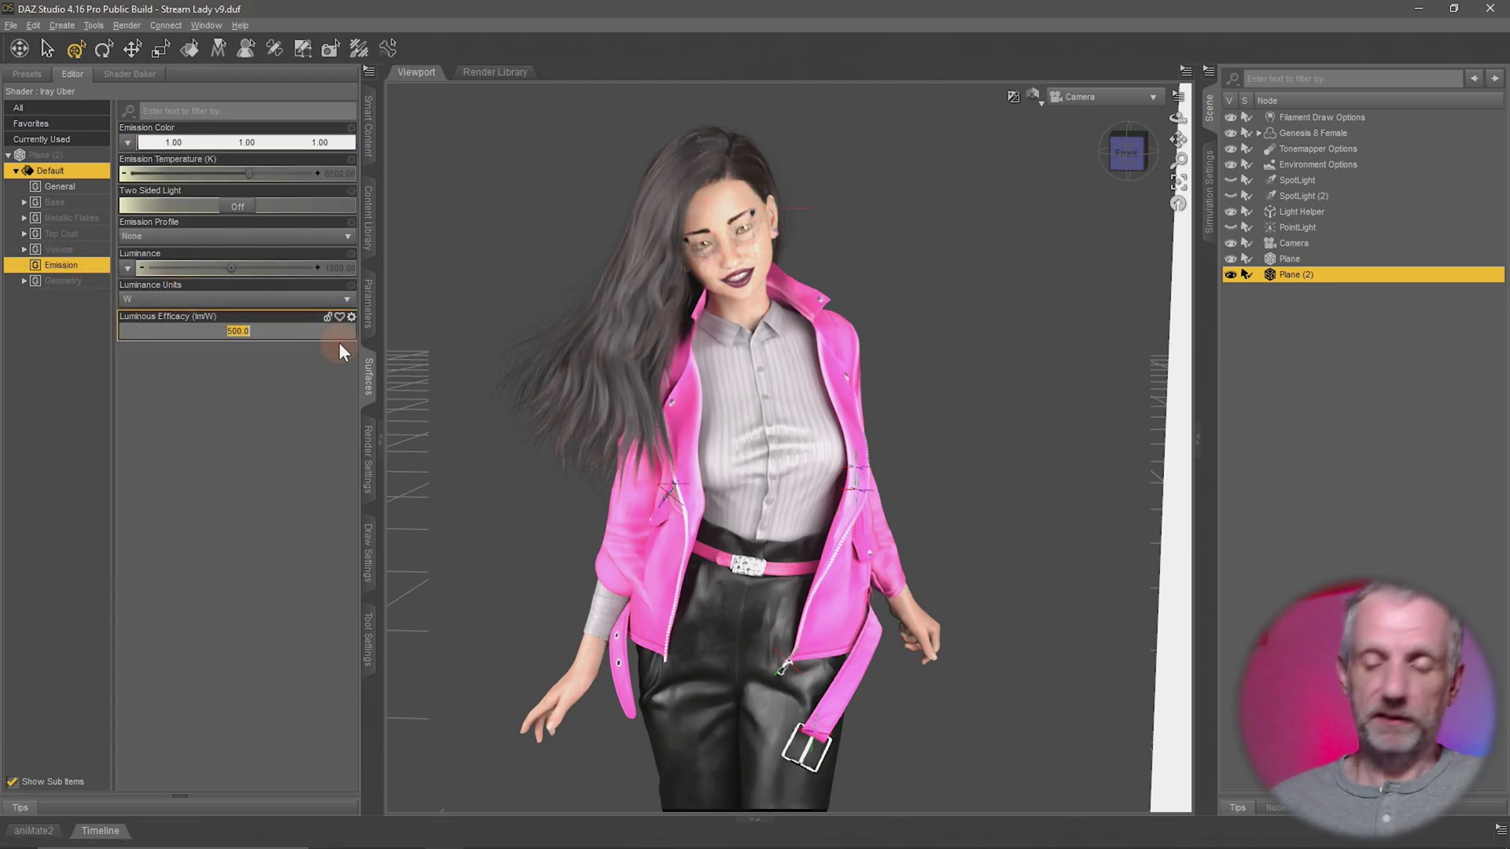
{"action": "type", "text": "200"}
{"action": "key", "text": "Return"}
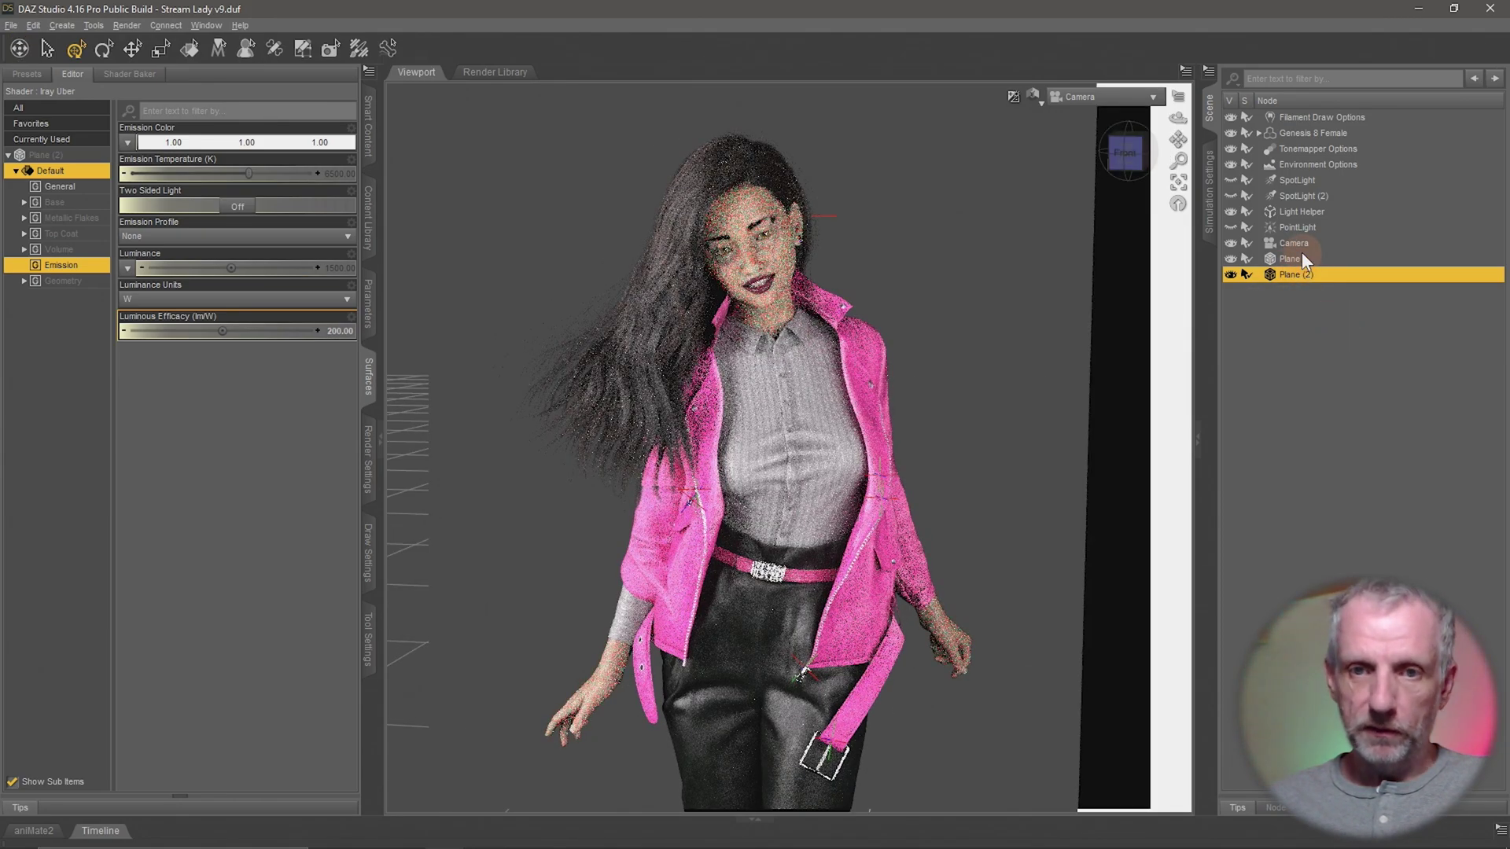
Match the original Plane's Luminous Efficacy to the duplicate by setting it to 200 lm/W
{"action": "left_click", "coordinate": [1302, 255]}
{"action": "left_click", "coordinate": [69, 267]}
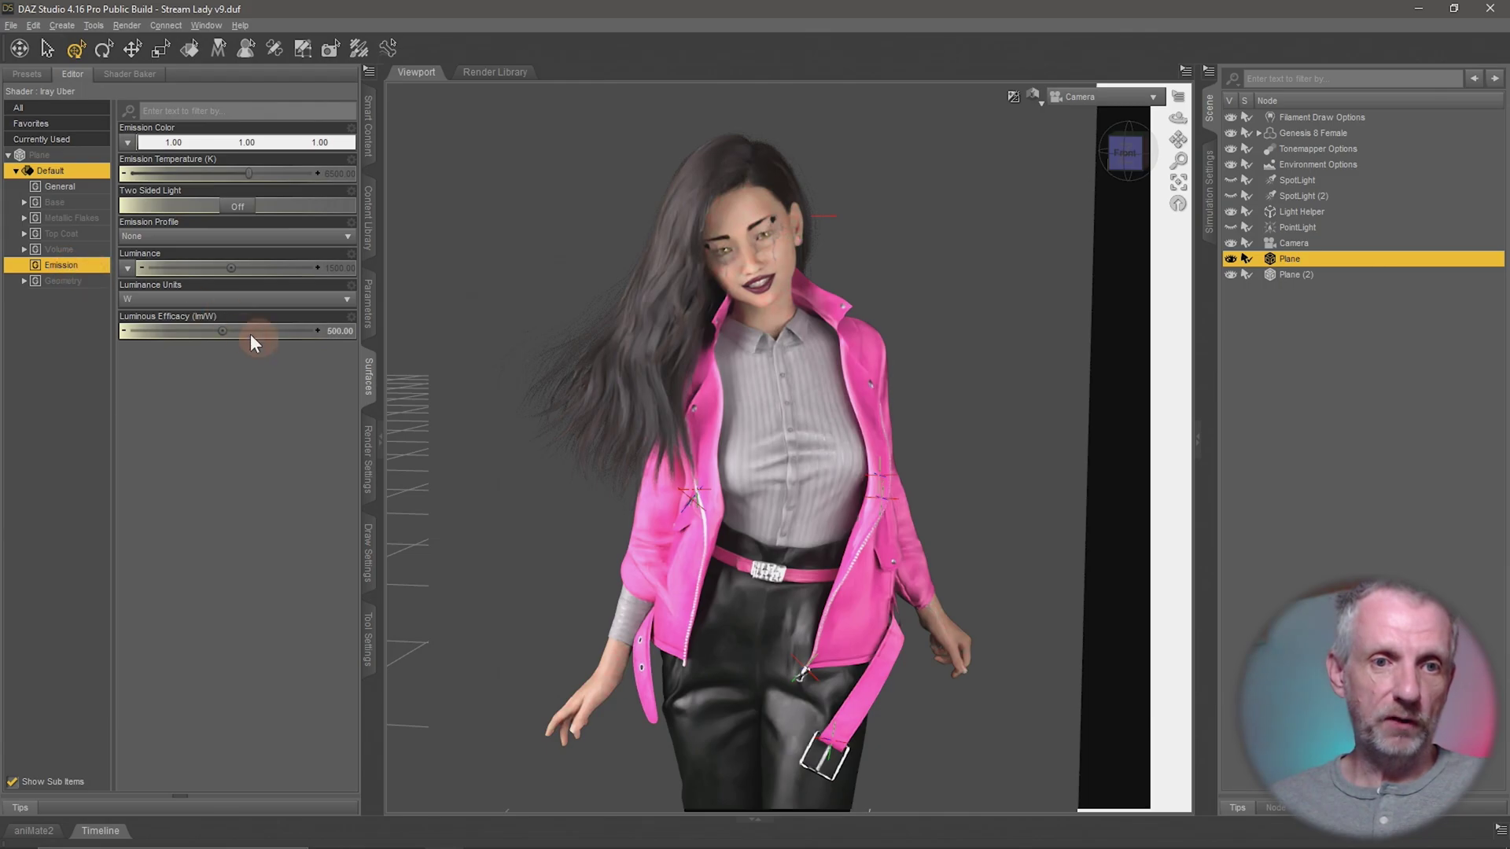
{"action": "left_click", "coordinate": [329, 331]}
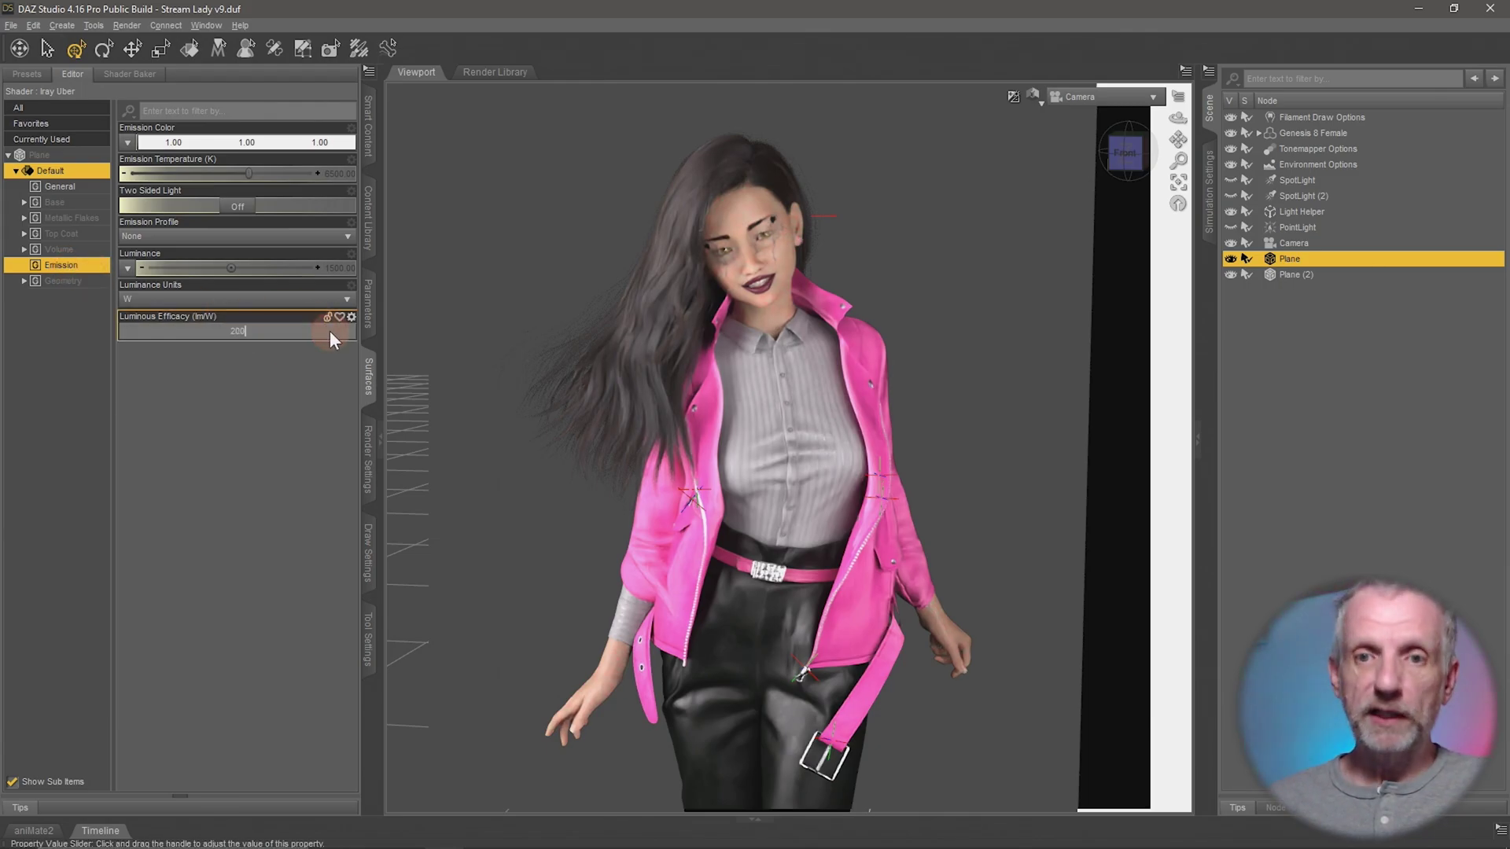
{"action": "type", "text": "200"}
{"action": "key", "text": "Return"}
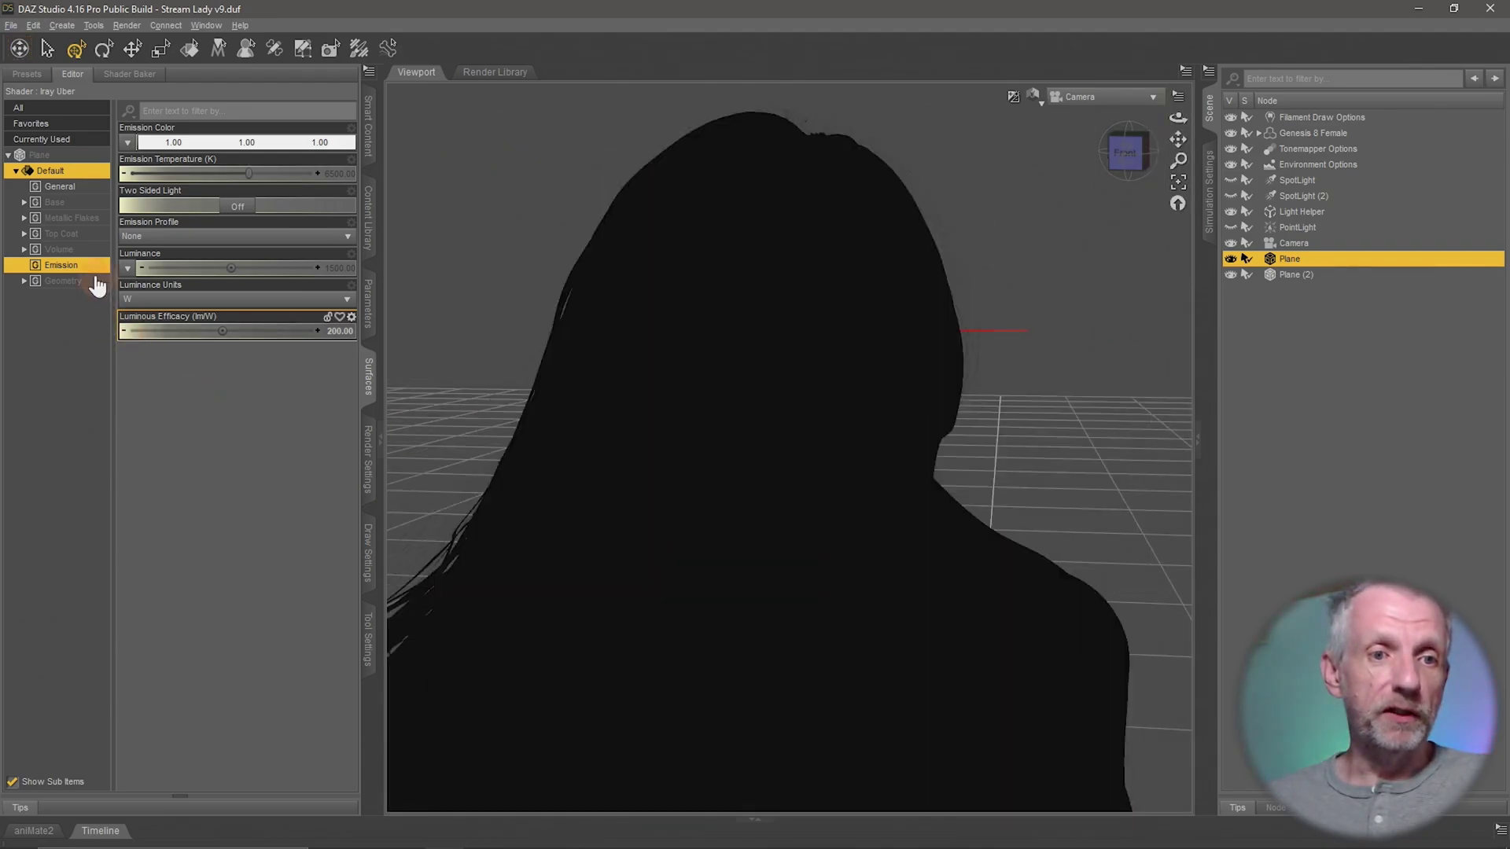
Examine the mesh lighting on the figure's face up close and in a wider view with the plane in frame
{"action": "left_click_drag", "start_coordinate": [412, 443], "coordinate": [473, 539], "text": "ctrl+alt"}
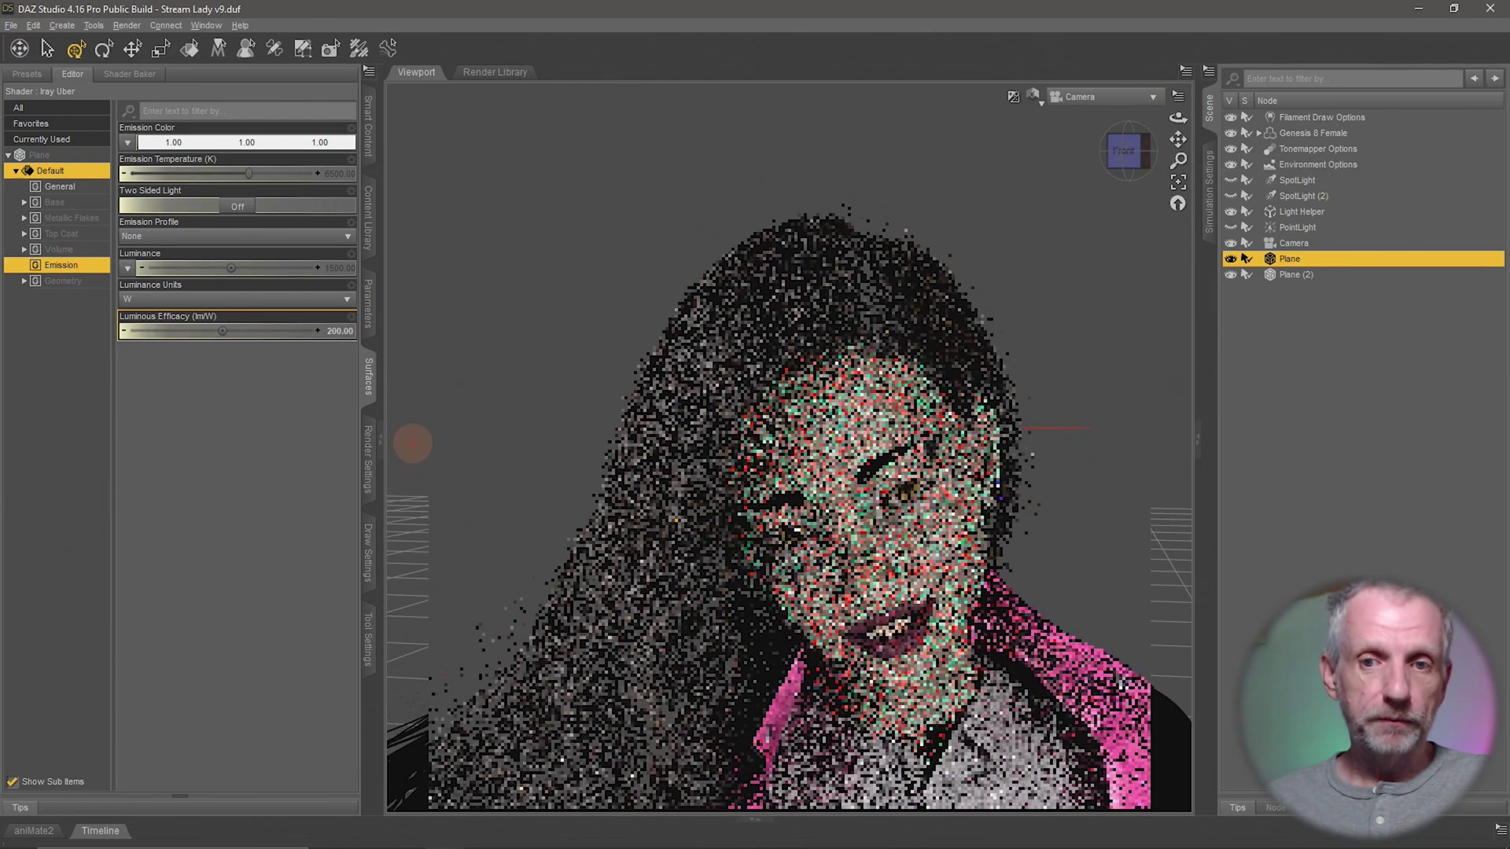
{"action": "scroll", "coordinate": [574, 522], "scroll_direction": "up", "scroll_amount": 3}
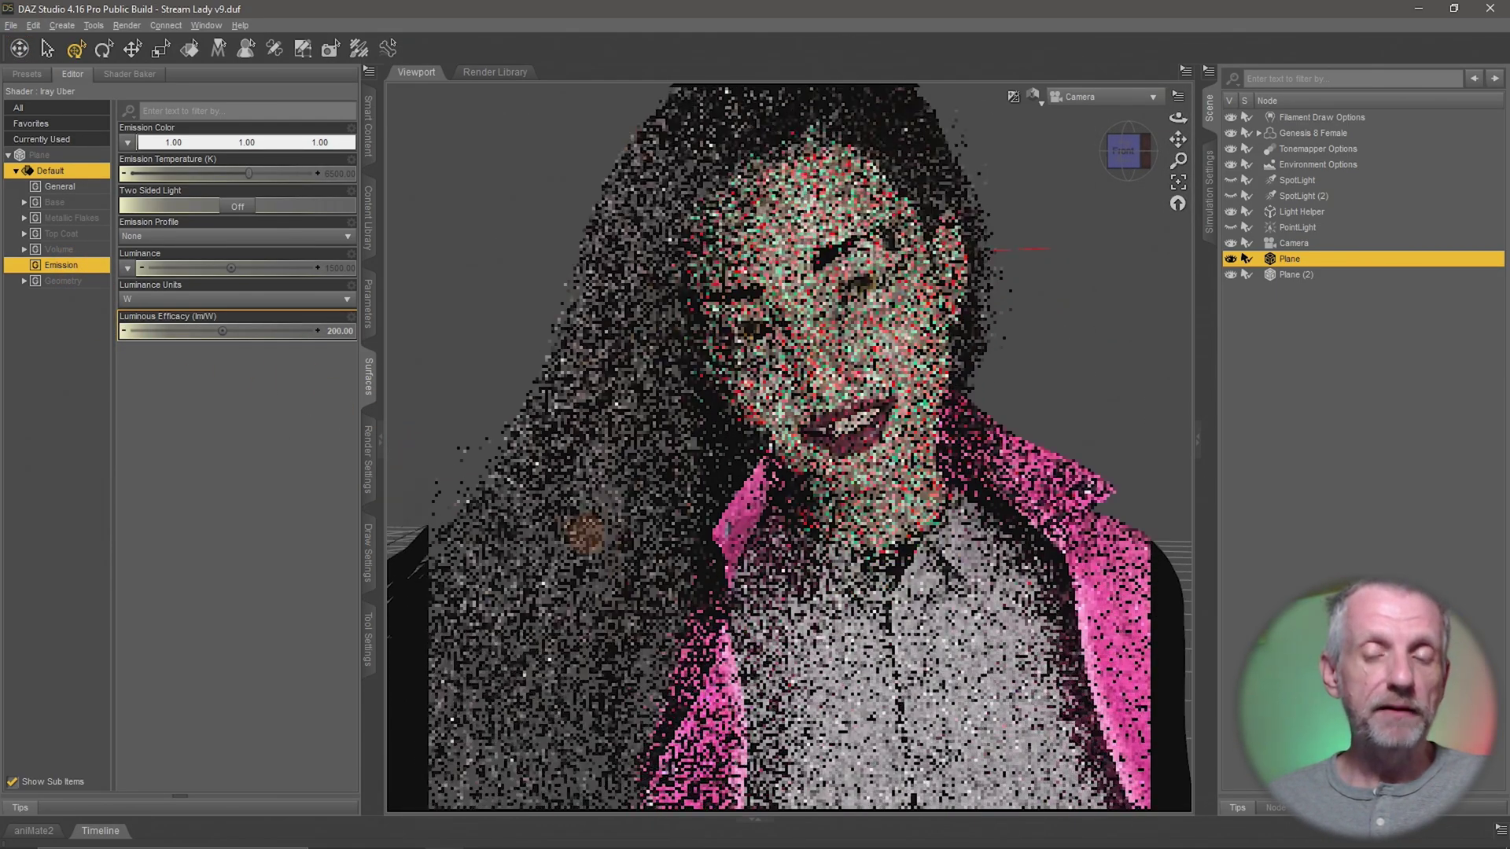
{"action": "left_click_drag", "start_coordinate": [613, 579], "coordinate": [696, 595], "text": "ctrl+alt"}
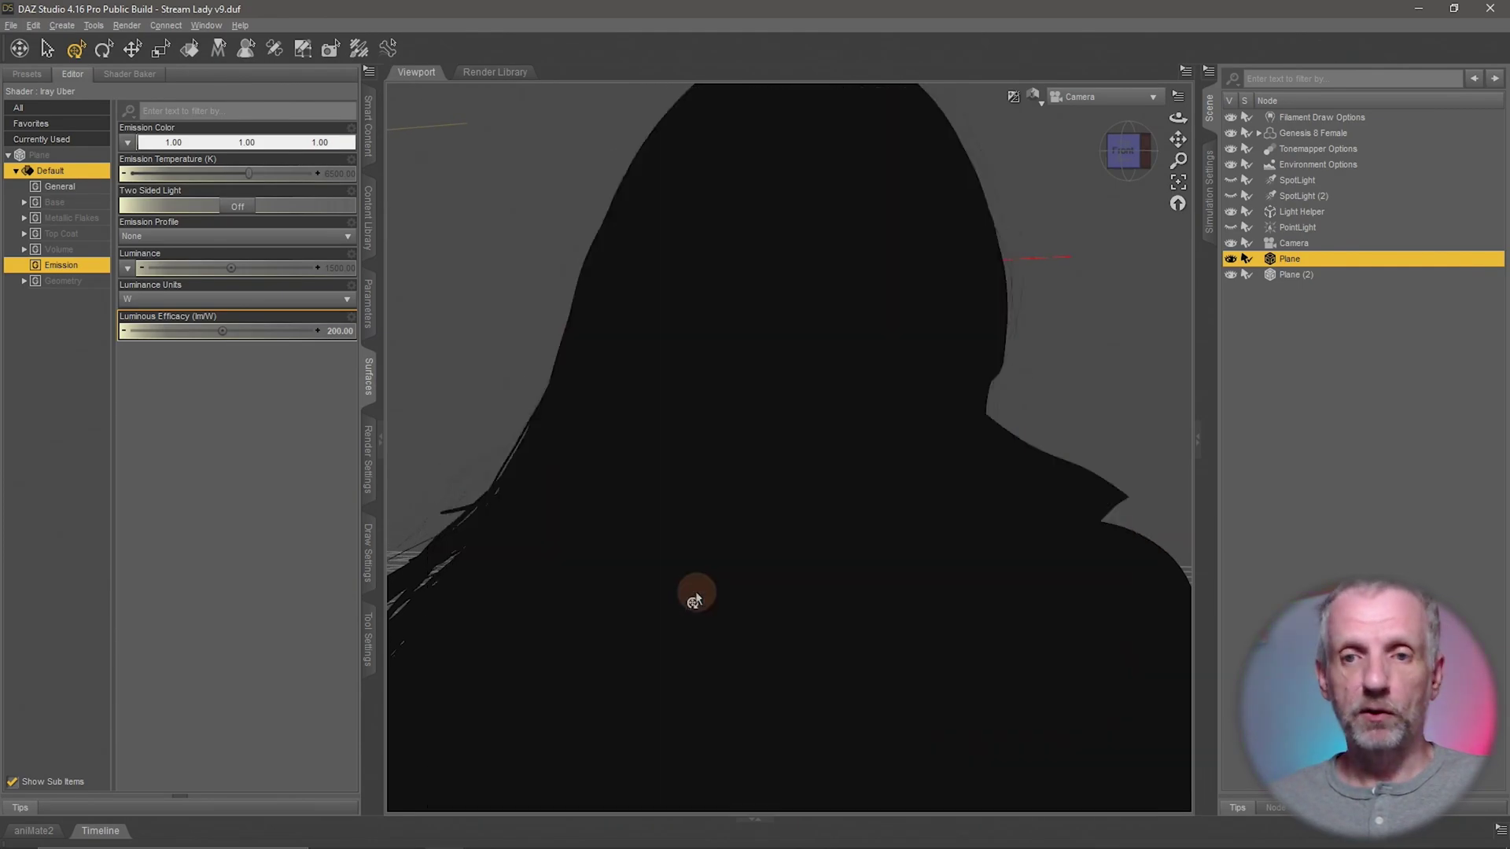
{"action": "scroll", "coordinate": [774, 606], "scroll_direction": "up", "scroll_amount": 2}
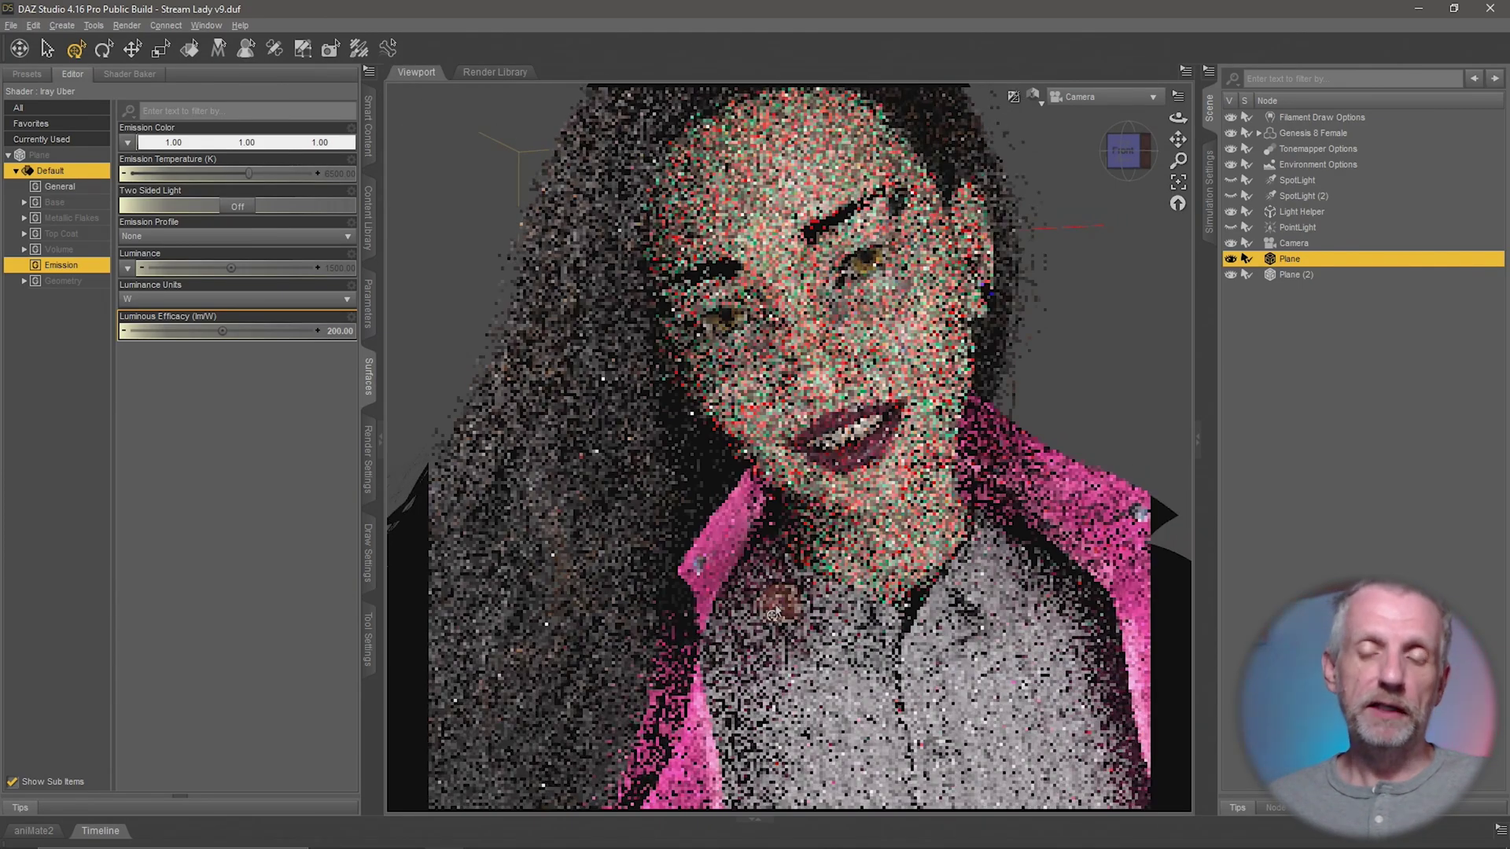
{"action": "left_click_drag", "start_coordinate": [776, 607], "coordinate": [870, 579], "text": "ctrl+alt"}
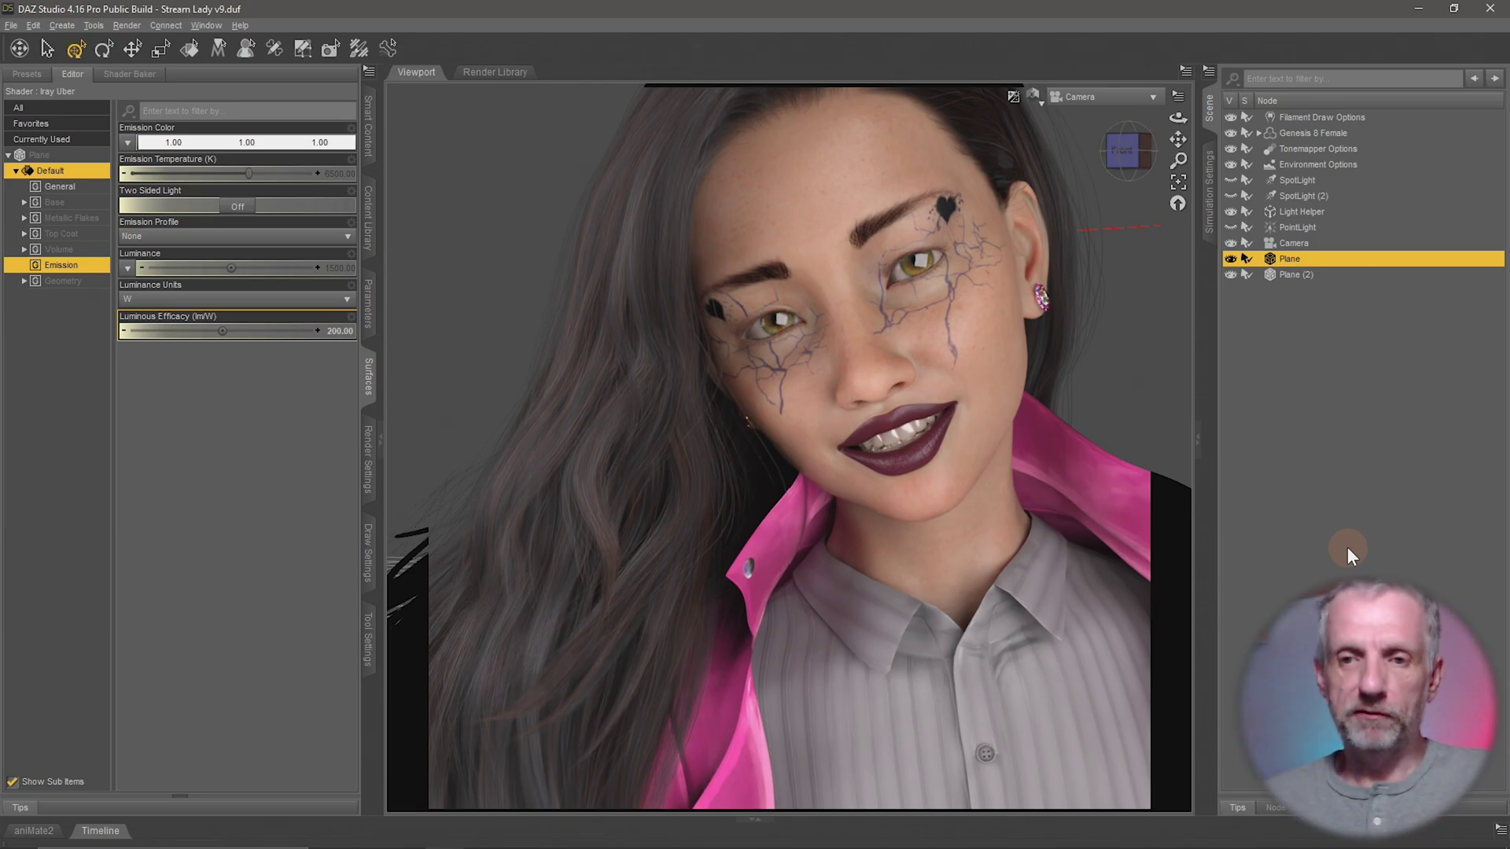
{"action": "scroll", "coordinate": [1009, 561], "scroll_direction": "down", "scroll_amount": 5}
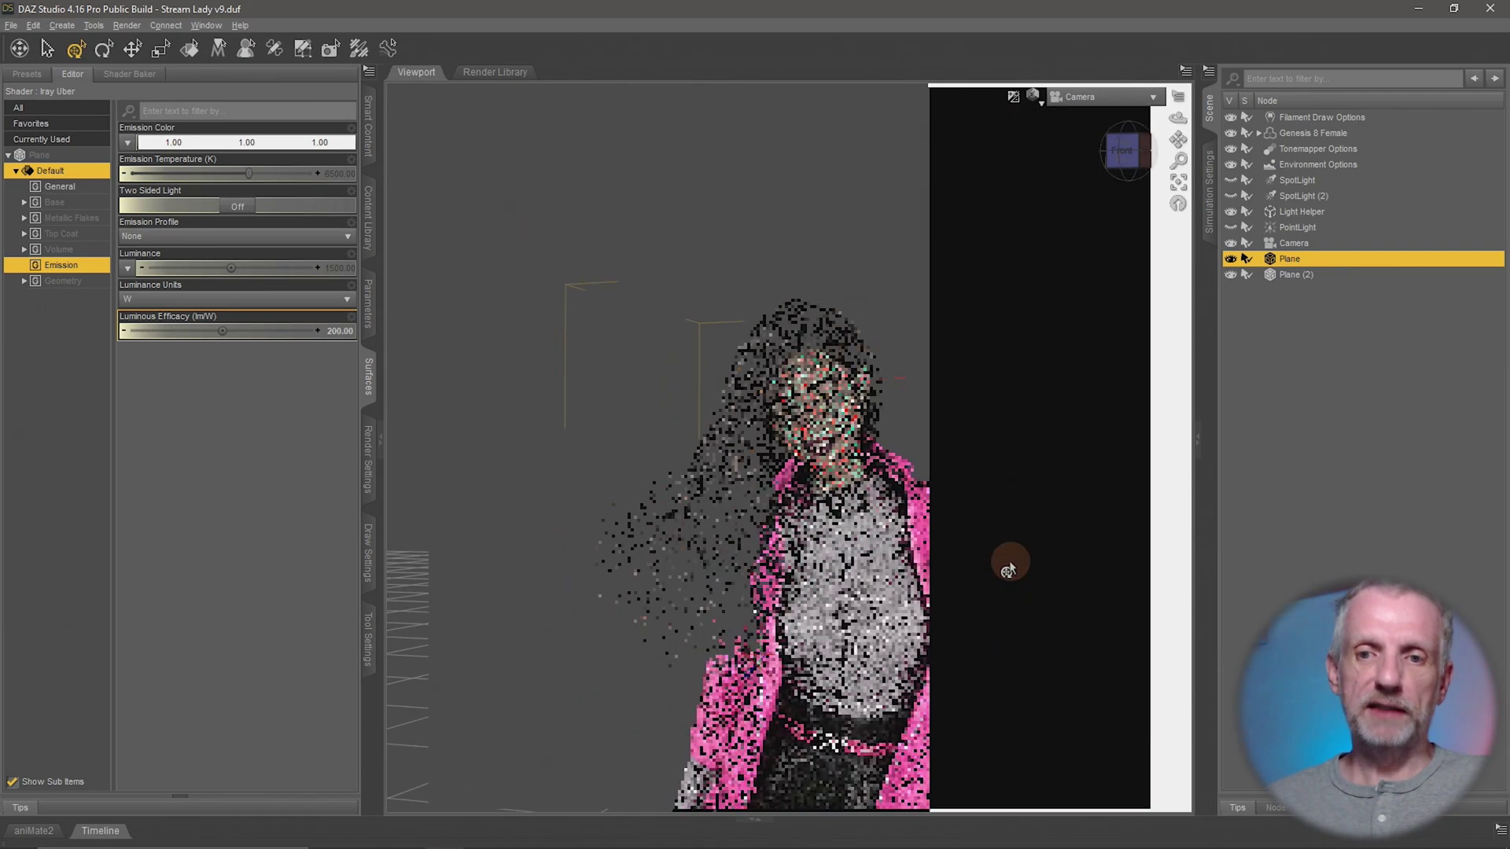
{"action": "scroll", "coordinate": [1008, 565], "scroll_direction": "down", "scroll_amount": 3}
{"action": "middle_click_drag", "start_coordinate": [1015, 594], "coordinate": [1005, 552]}
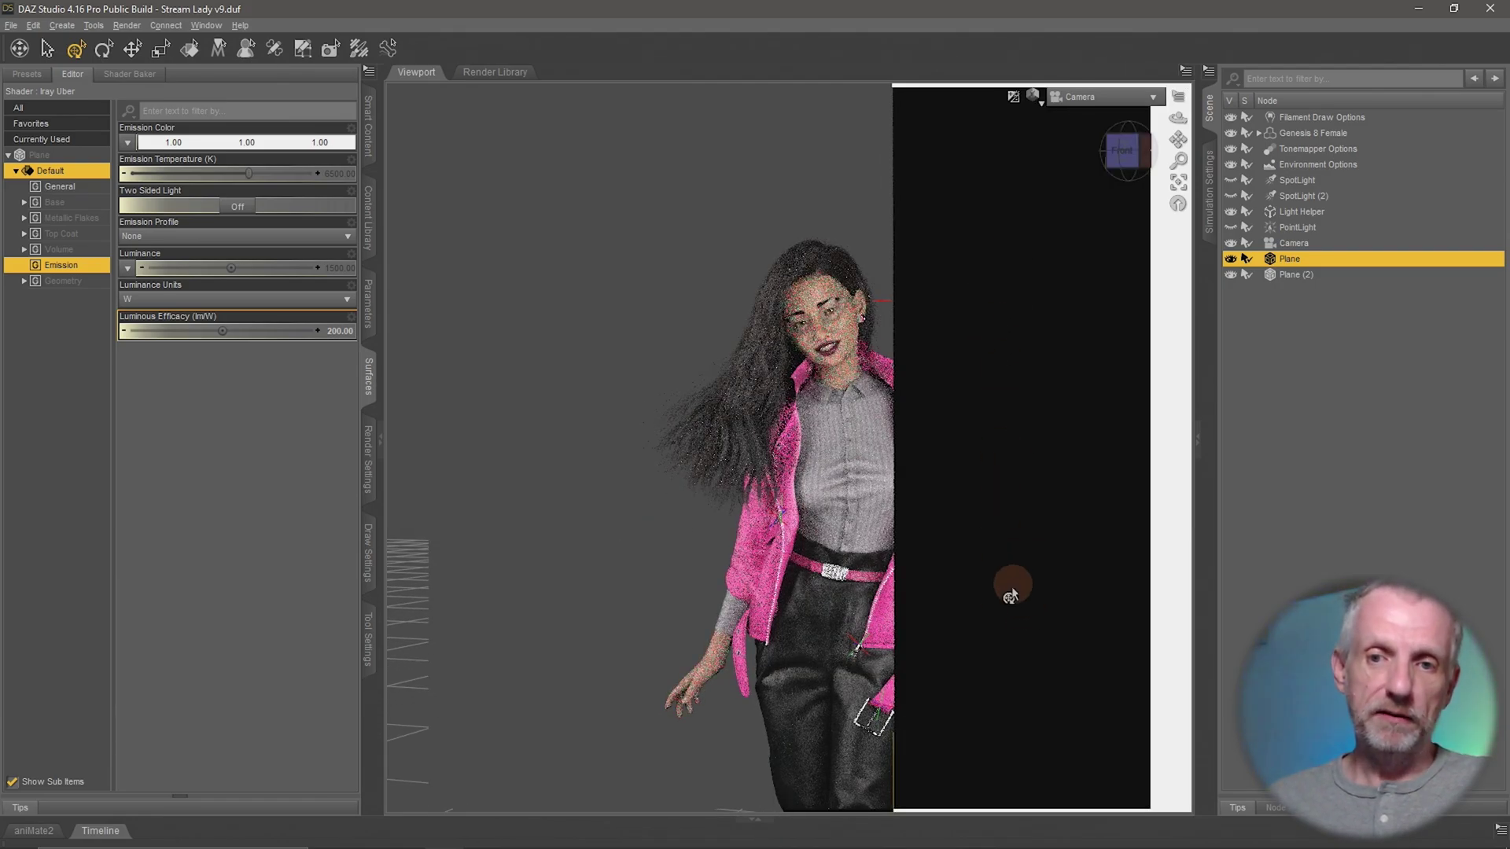
{"action": "scroll", "coordinate": [1004, 552], "scroll_direction": "up", "scroll_amount": 3}
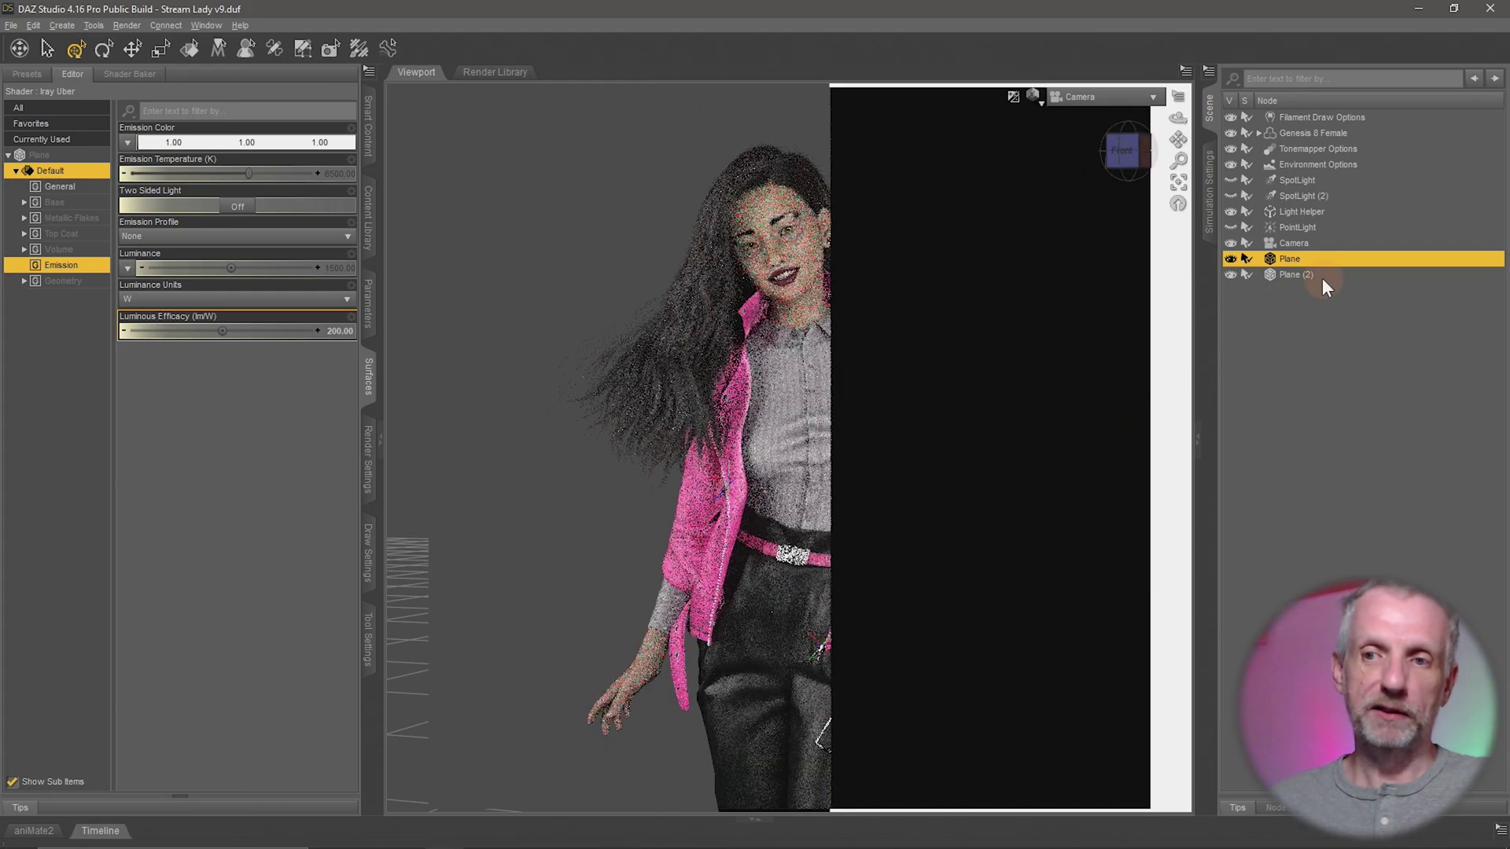
Set the geometry Cutout Opacity of Plane (2)'s surface to 0
{"action": "left_click", "coordinate": [1307, 277]}
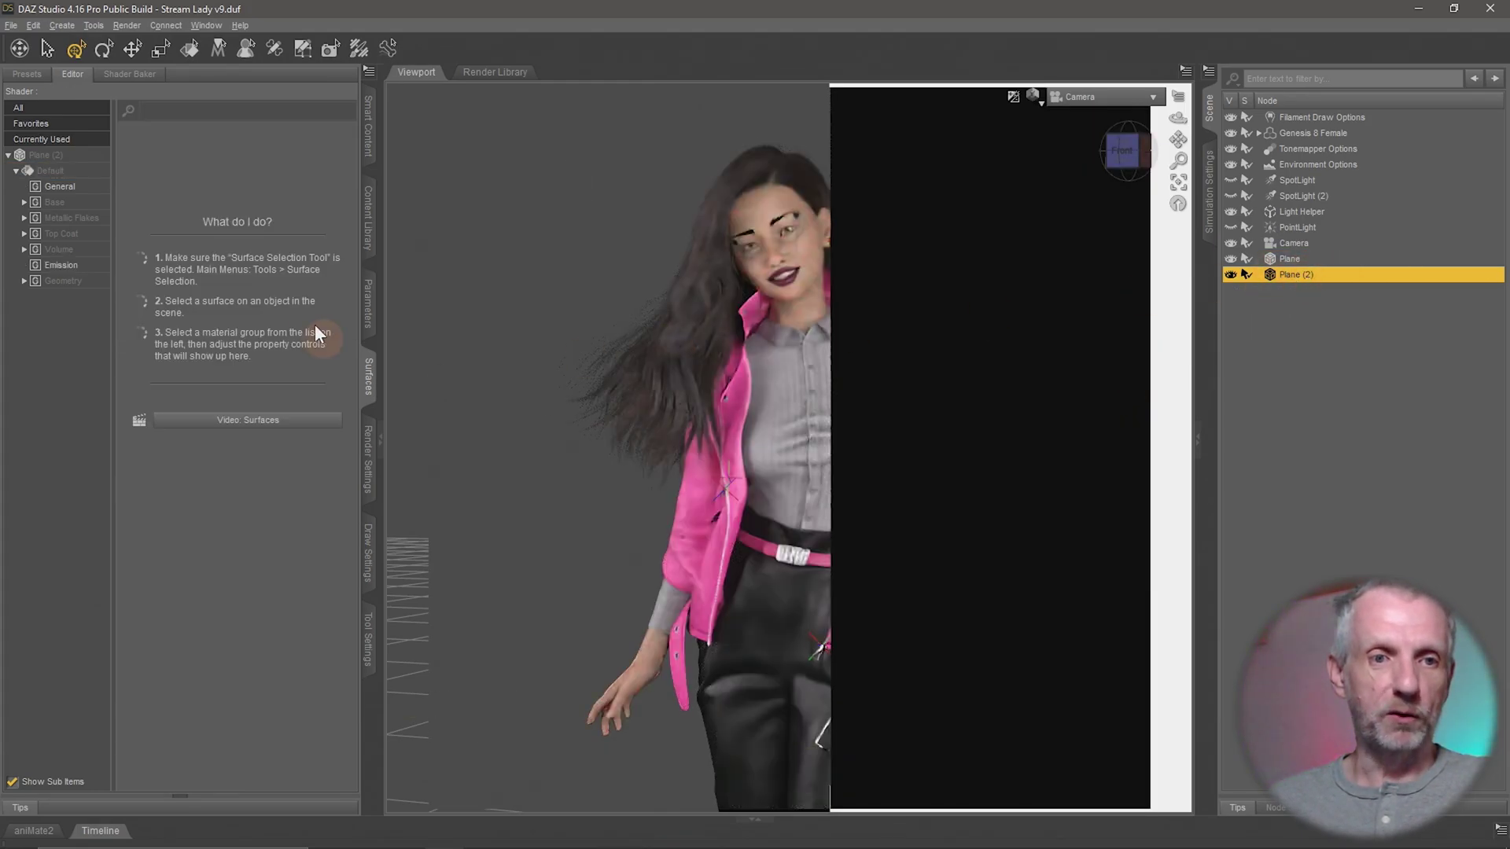
{"action": "left_click", "coordinate": [92, 269]}
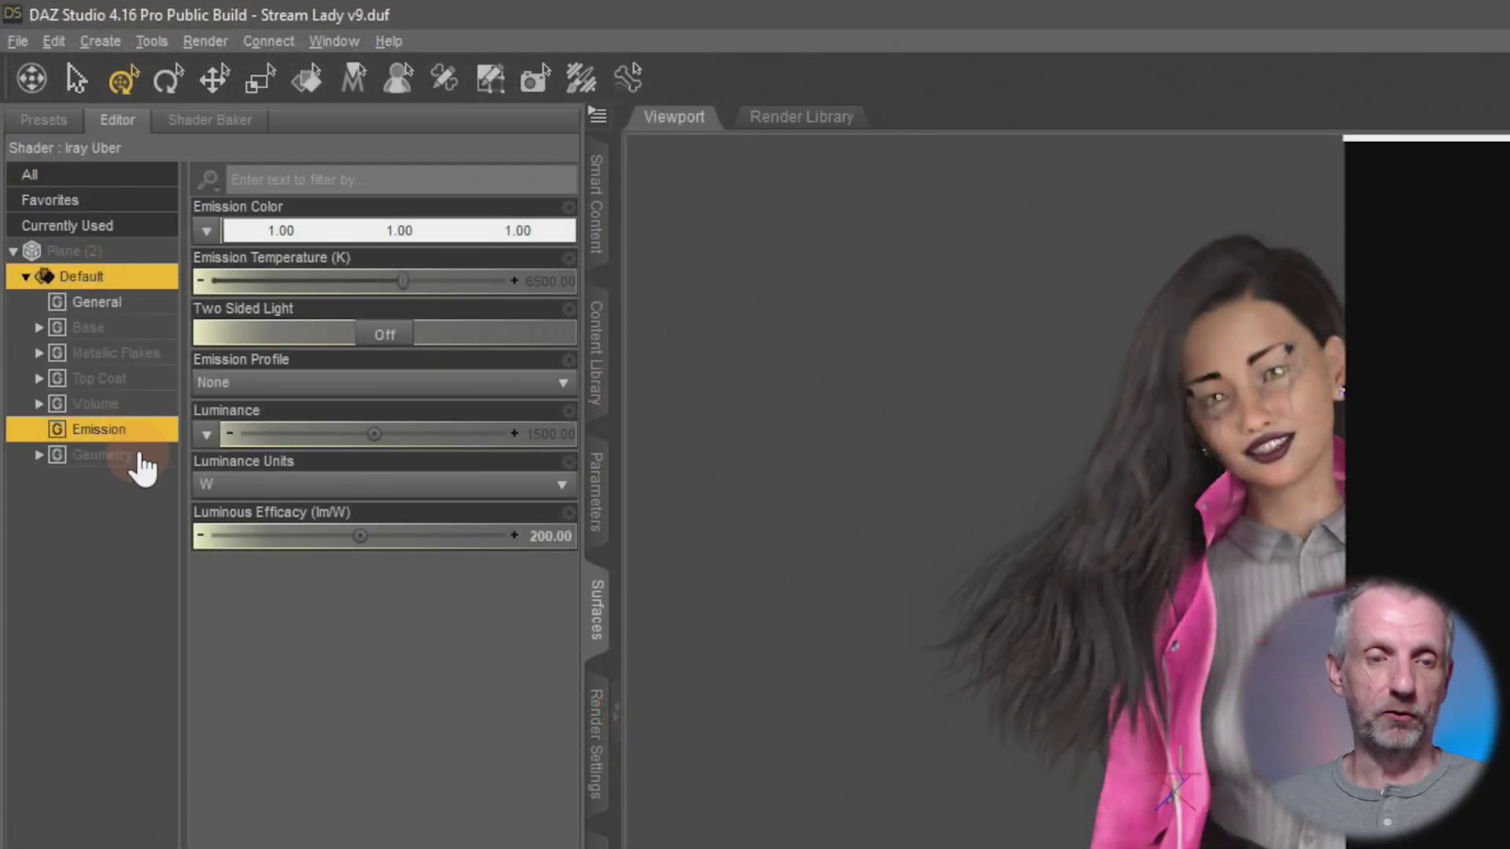
{"action": "left_click", "coordinate": [140, 456]}
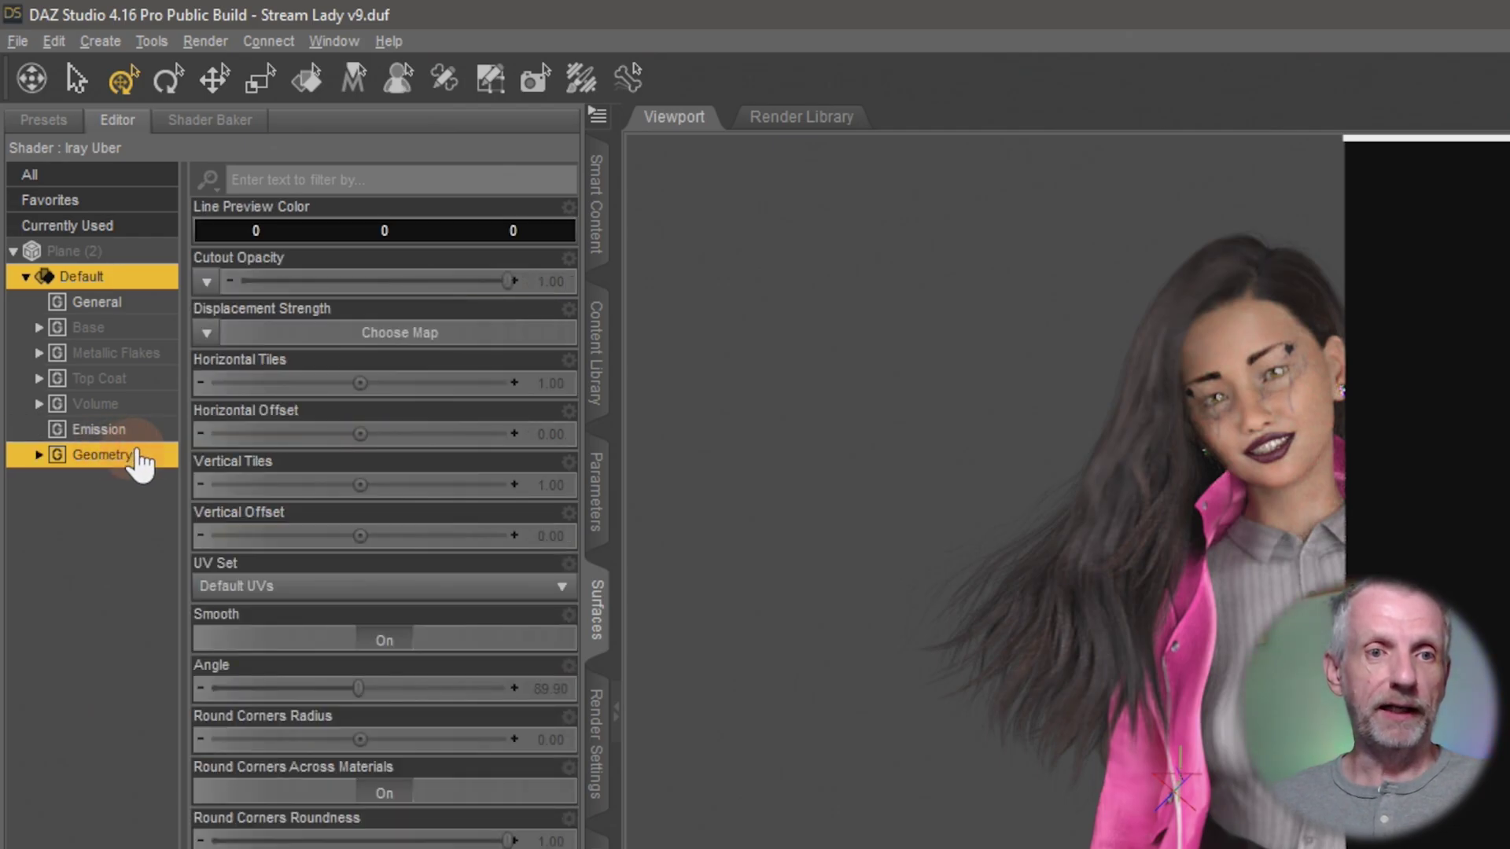
{"action": "double_click", "coordinate": [118, 457]}
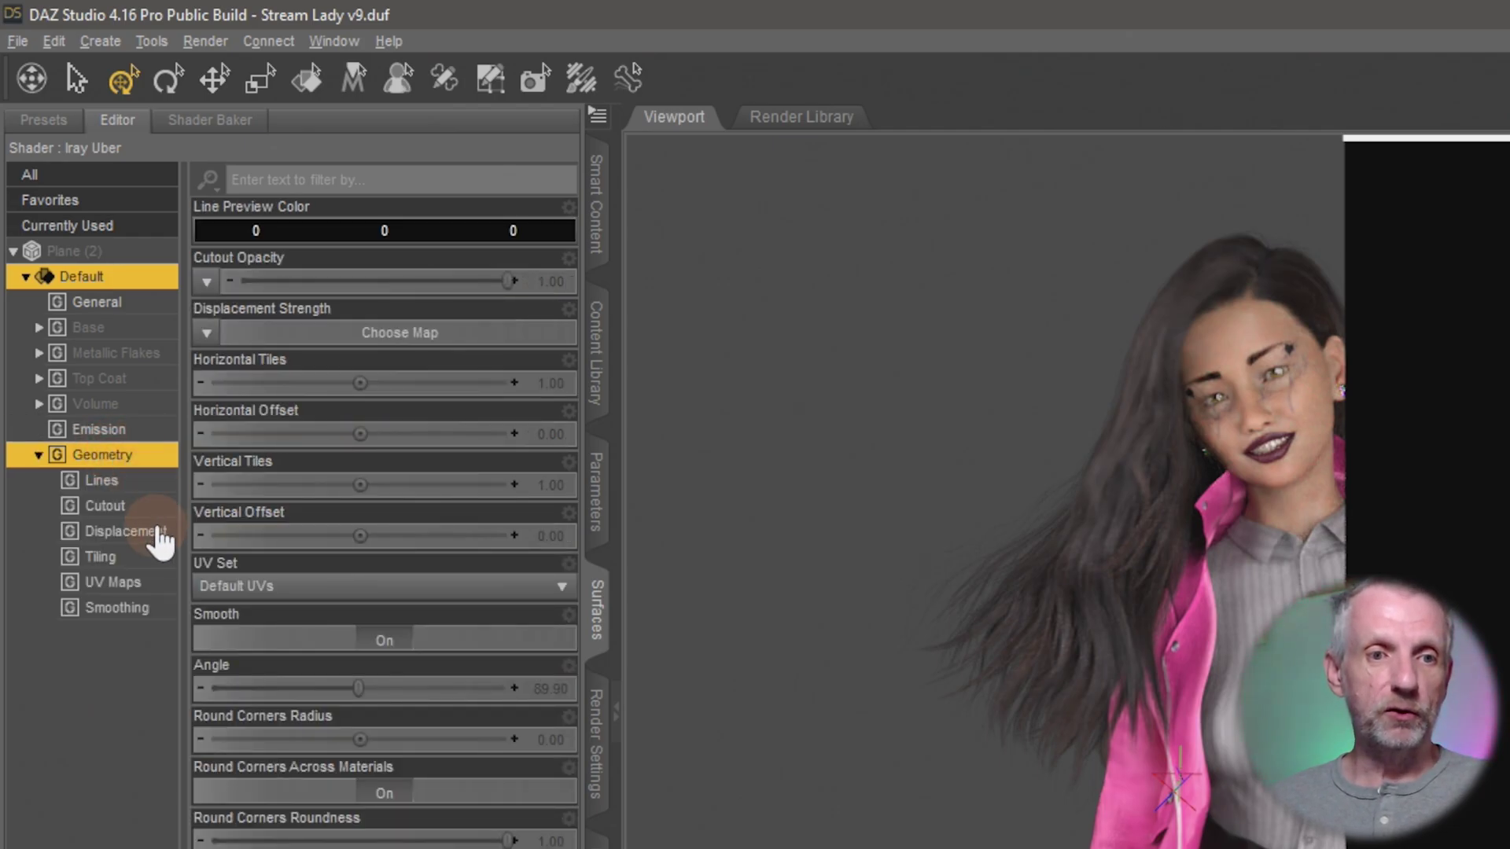
{"action": "left_click", "coordinate": [152, 508]}
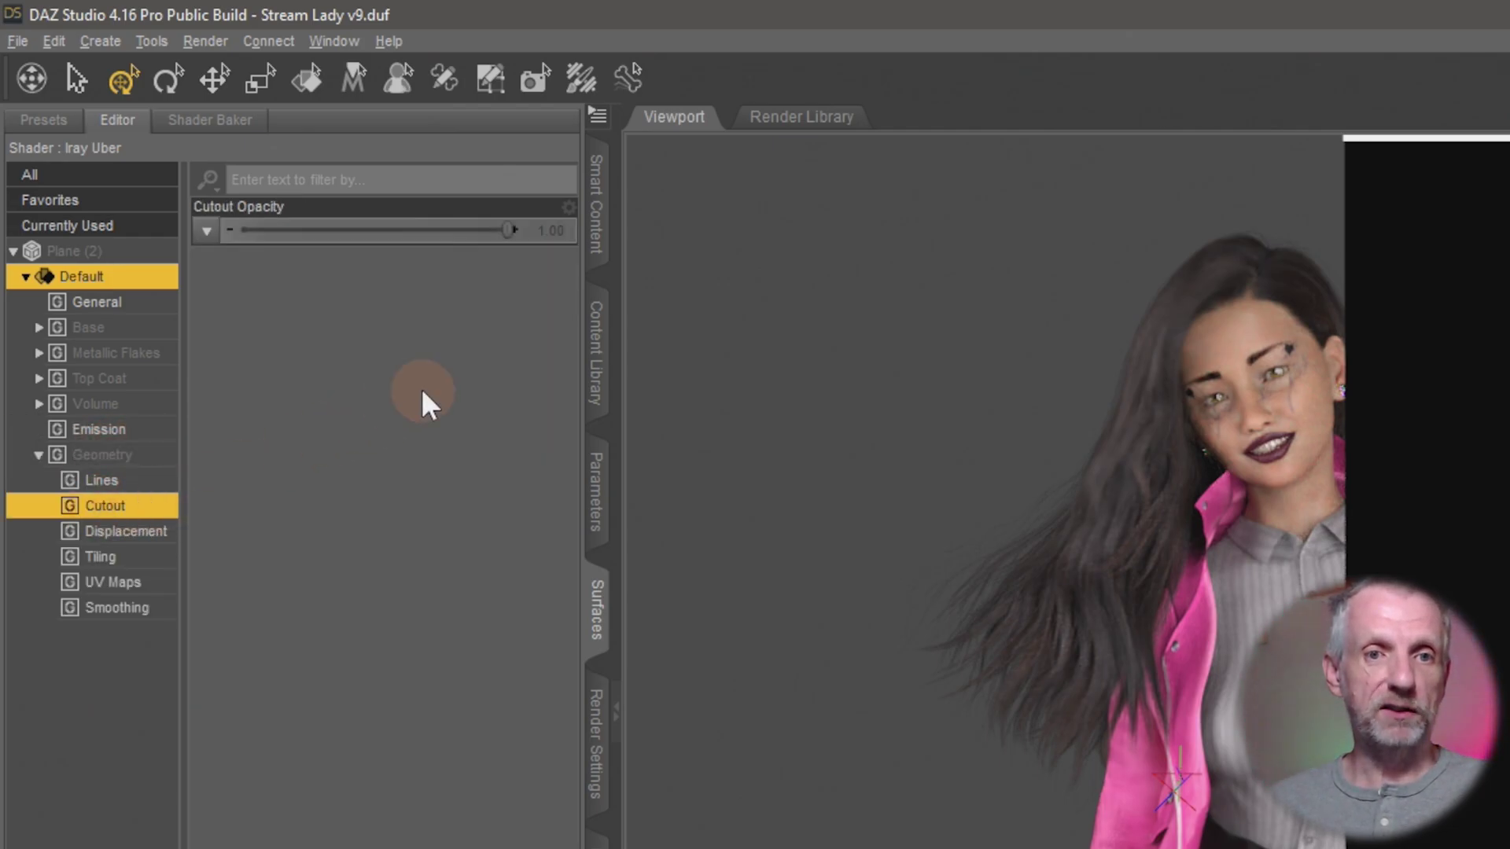
{"action": "left_click", "coordinate": [555, 236]}
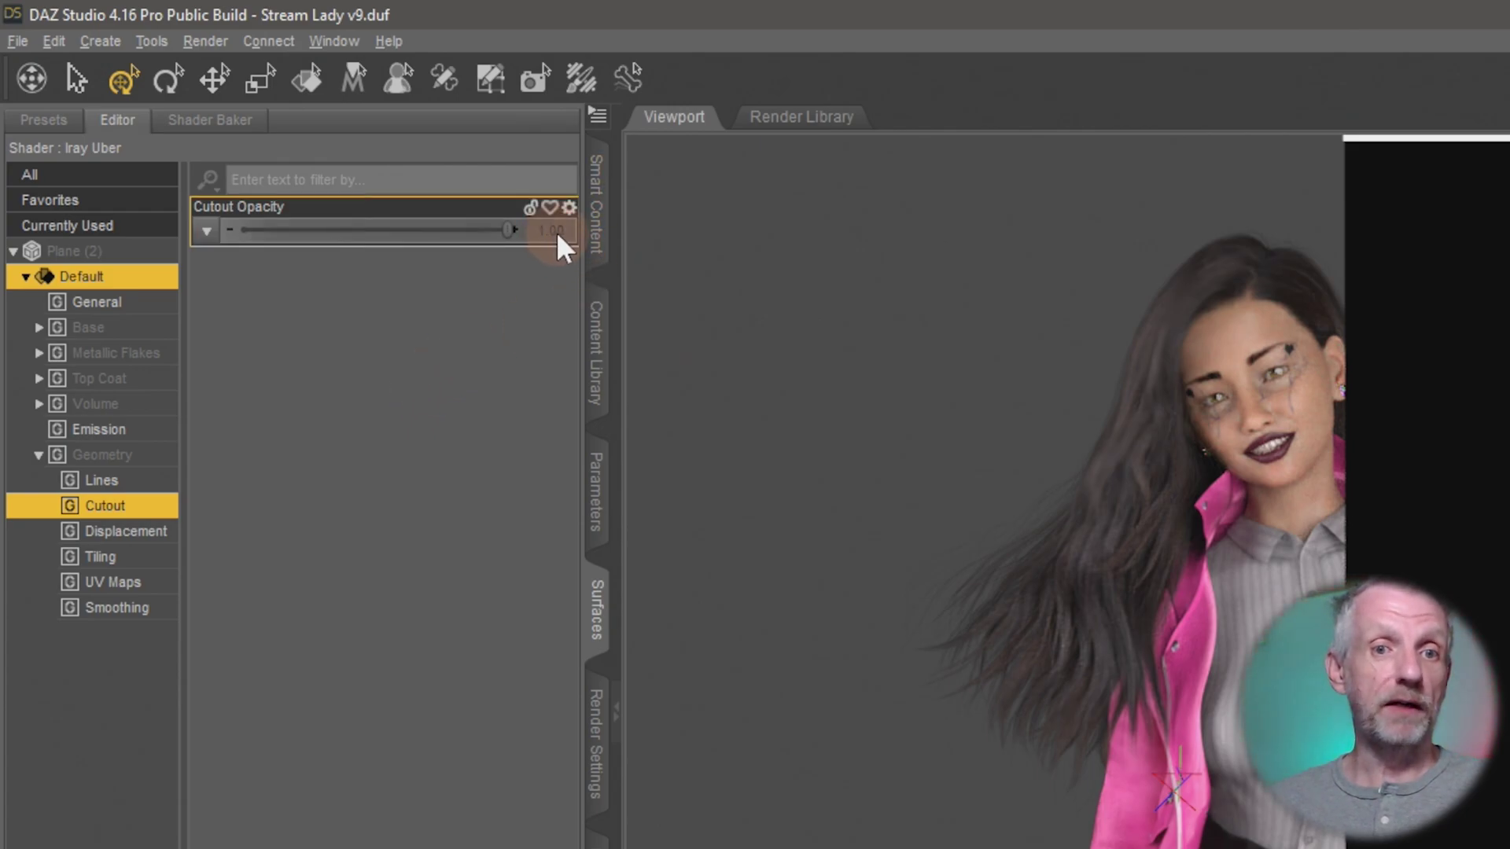
{"action": "mouse_move", "coordinate": [555, 231]}
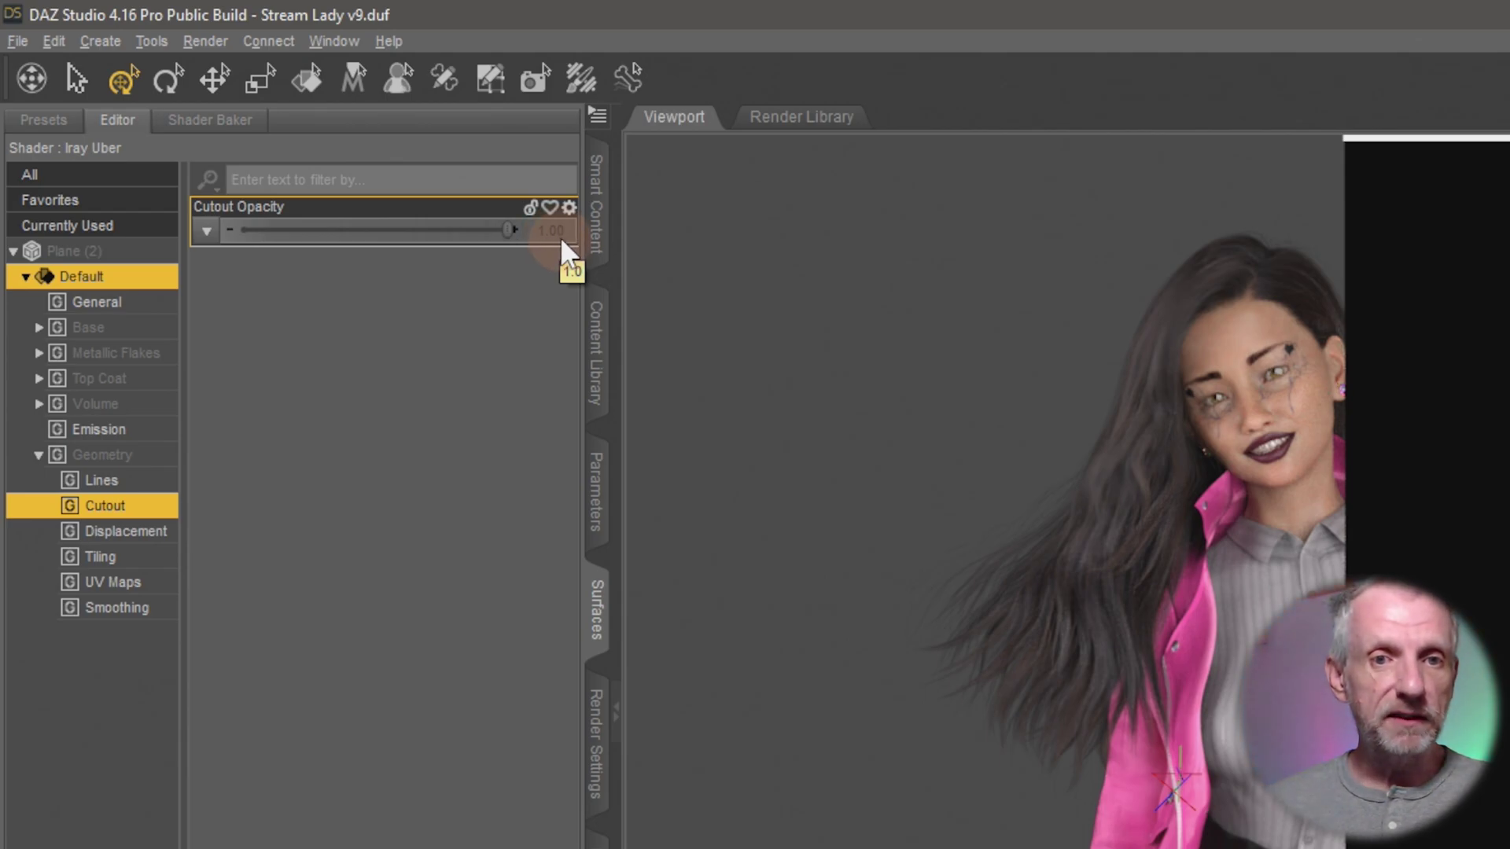
{"action": "left_click", "coordinate": [552, 232]}
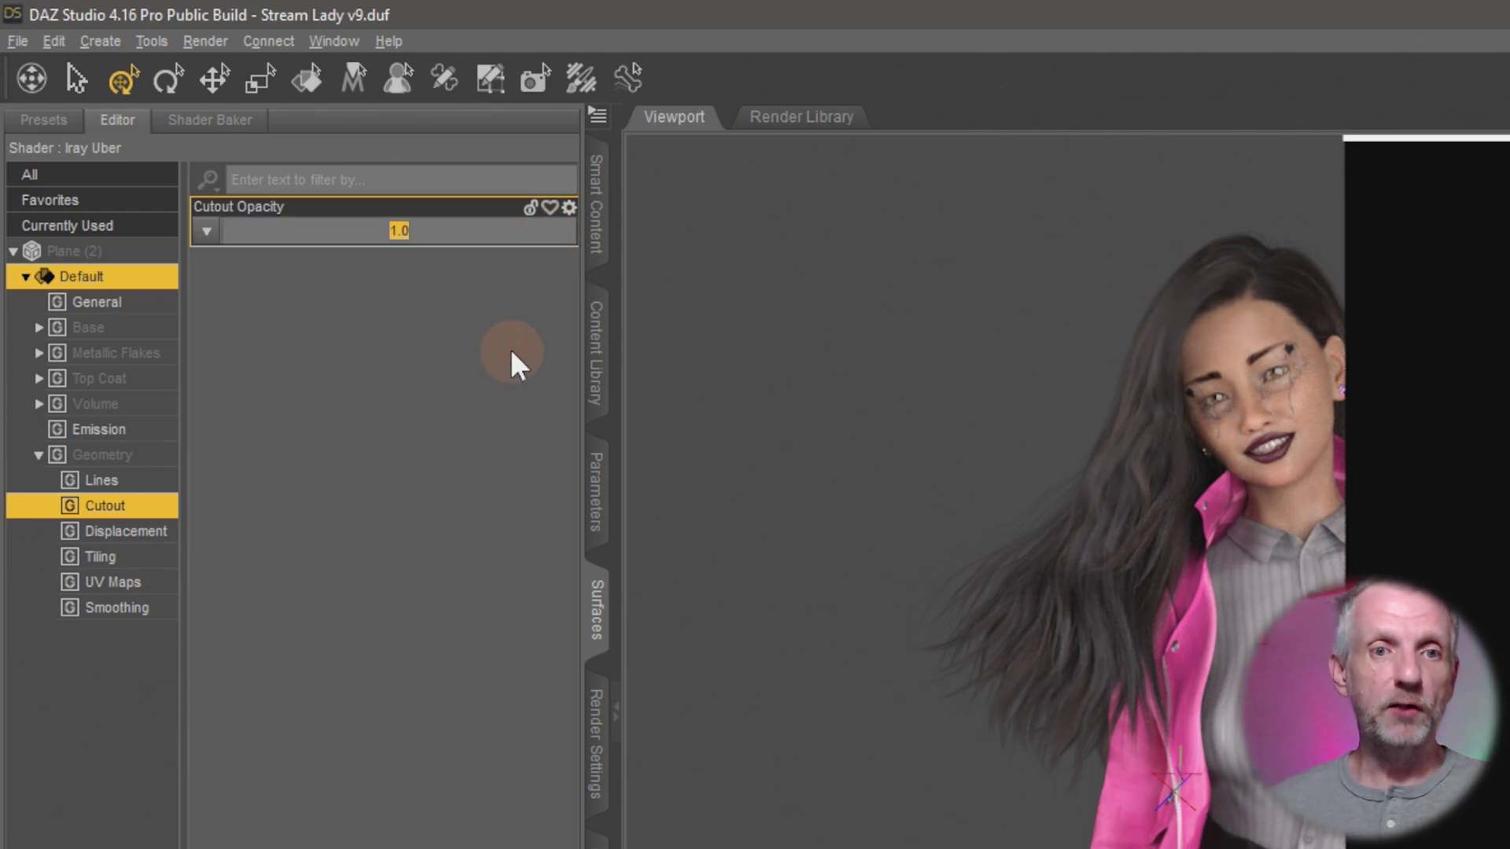
{"action": "type", "text": "0"}
{"action": "key", "text": "Return"}
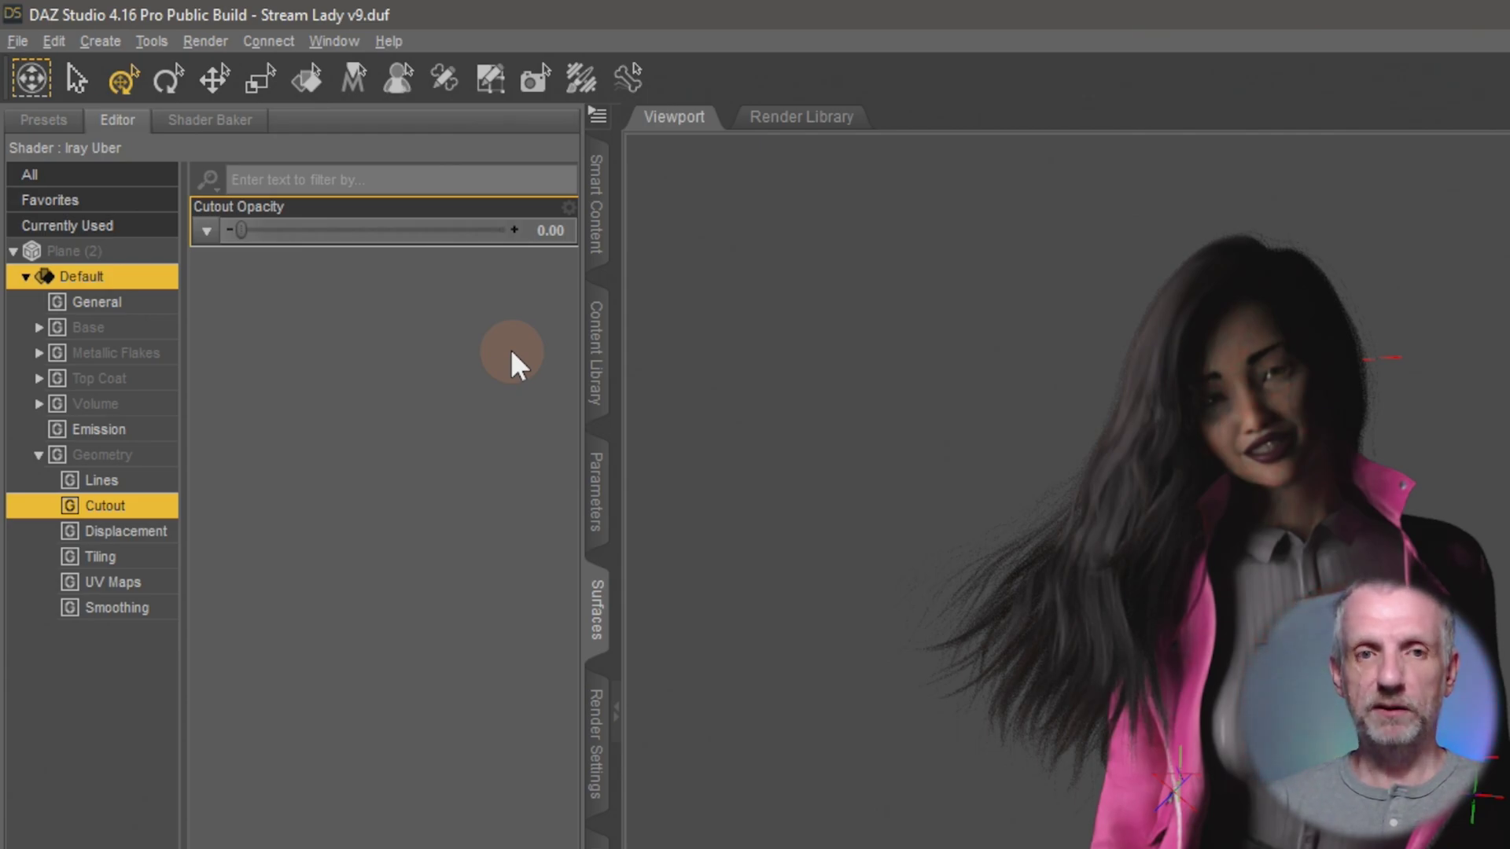
Try a Cutout Opacity of 0.00001 for Plane (2)
{"action": "left_click", "coordinate": [550, 230]}
{"action": "type", "text": "0.00001"}
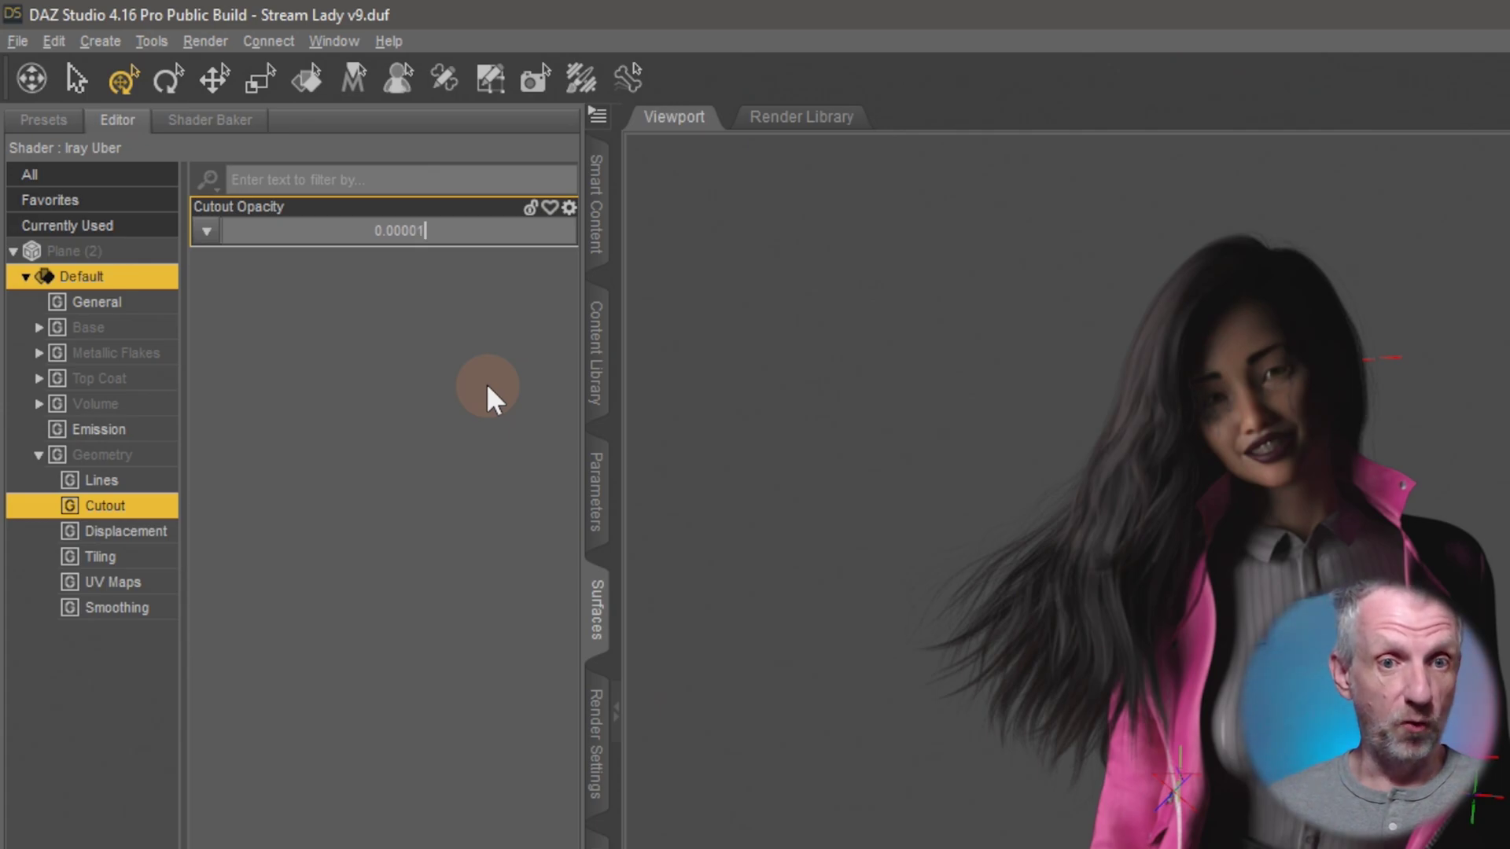
{"action": "key", "text": "Return"}
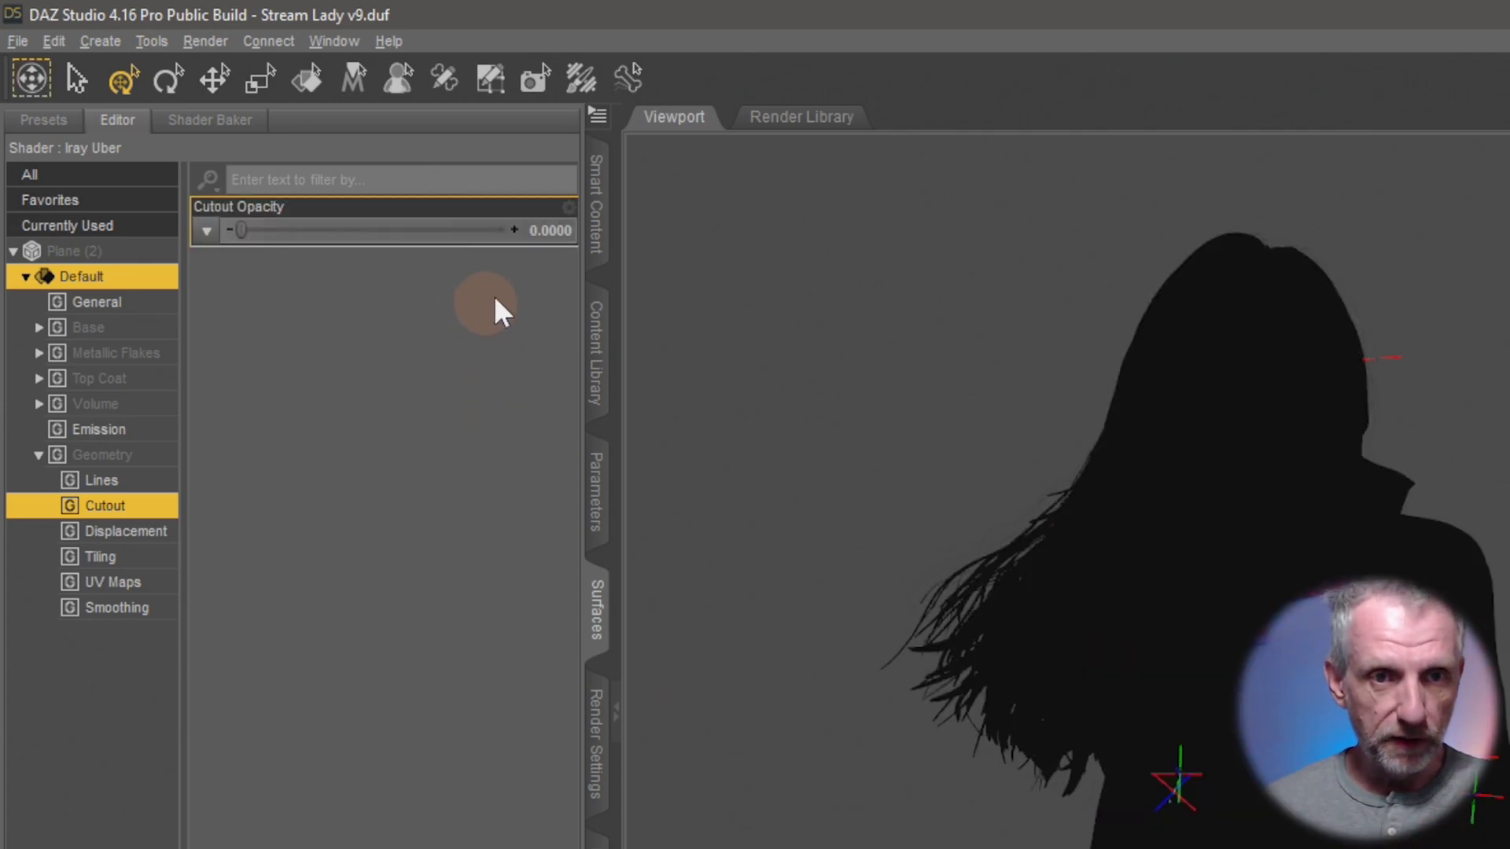
Set Plane (2)'s Cutout Opacity to 0.000001
{"action": "left_click", "coordinate": [556, 229]}
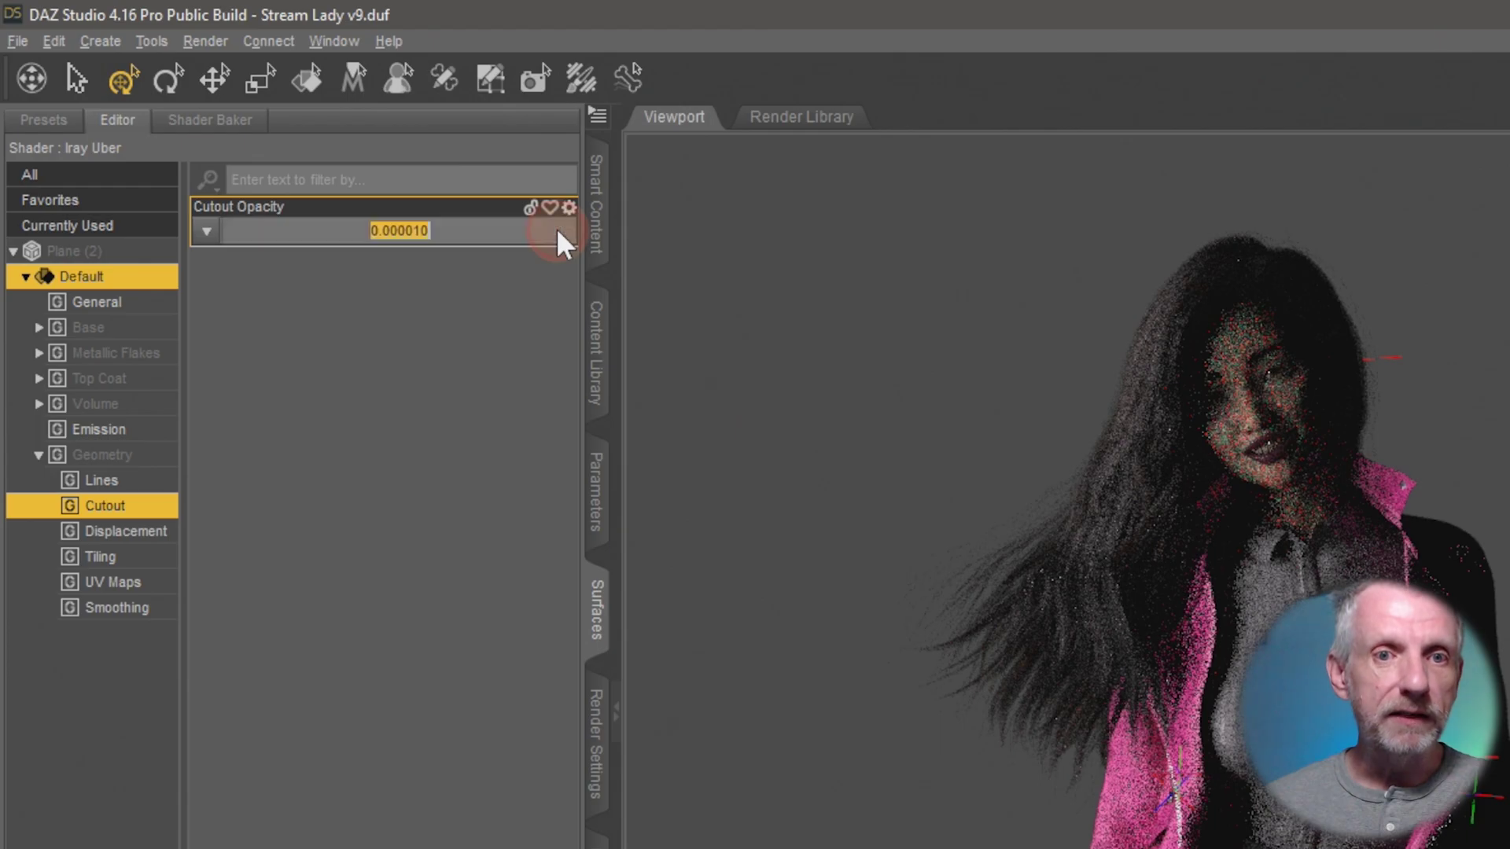
{"action": "left_click", "coordinate": [406, 233]}
{"action": "left_click", "coordinate": [475, 236]}
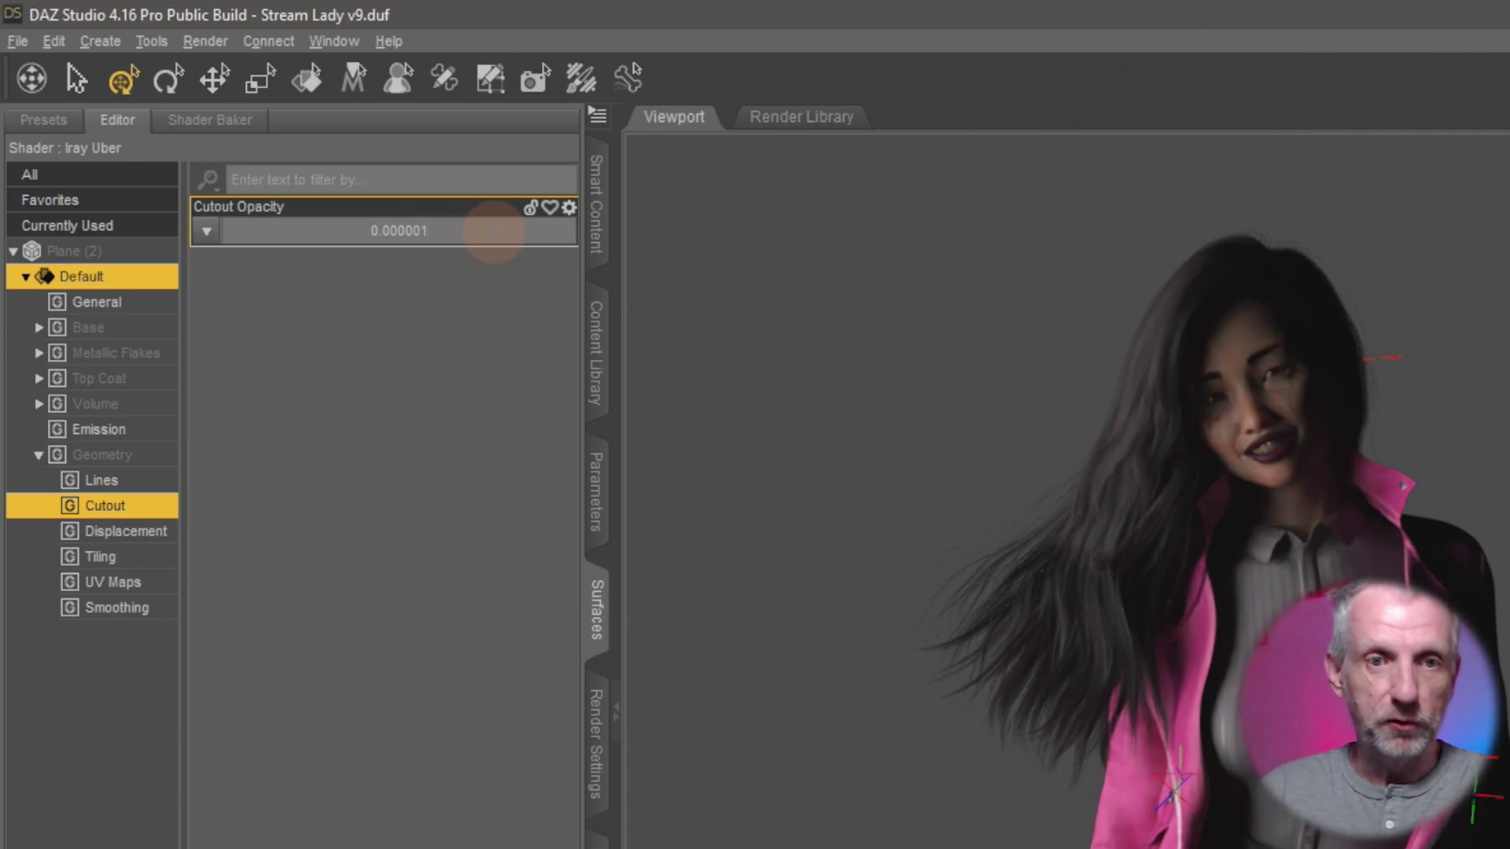
{"action": "key", "text": "Return"}
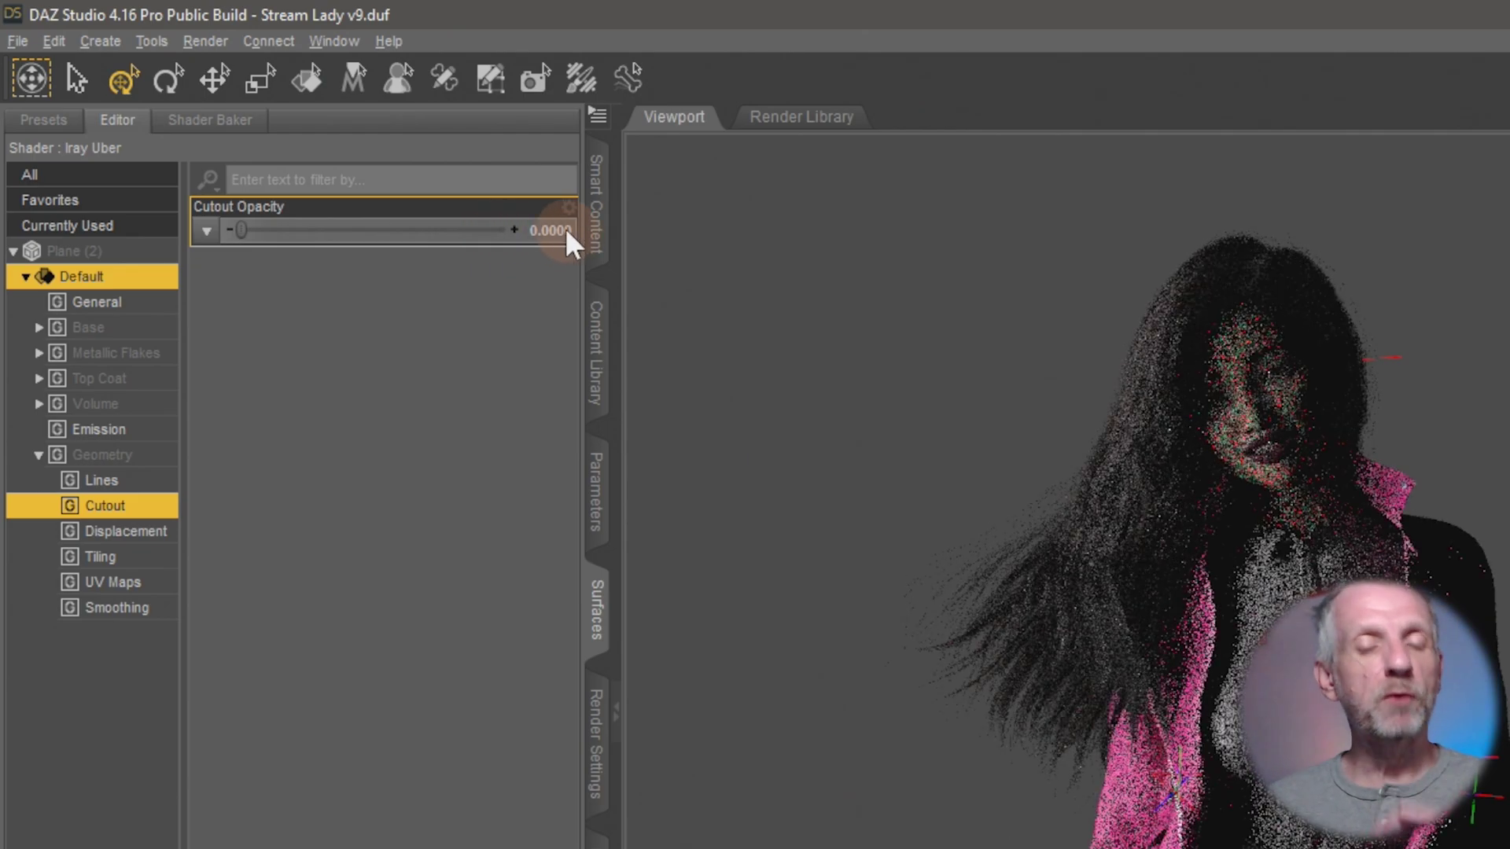
{"action": "left_click", "coordinate": [554, 231]}
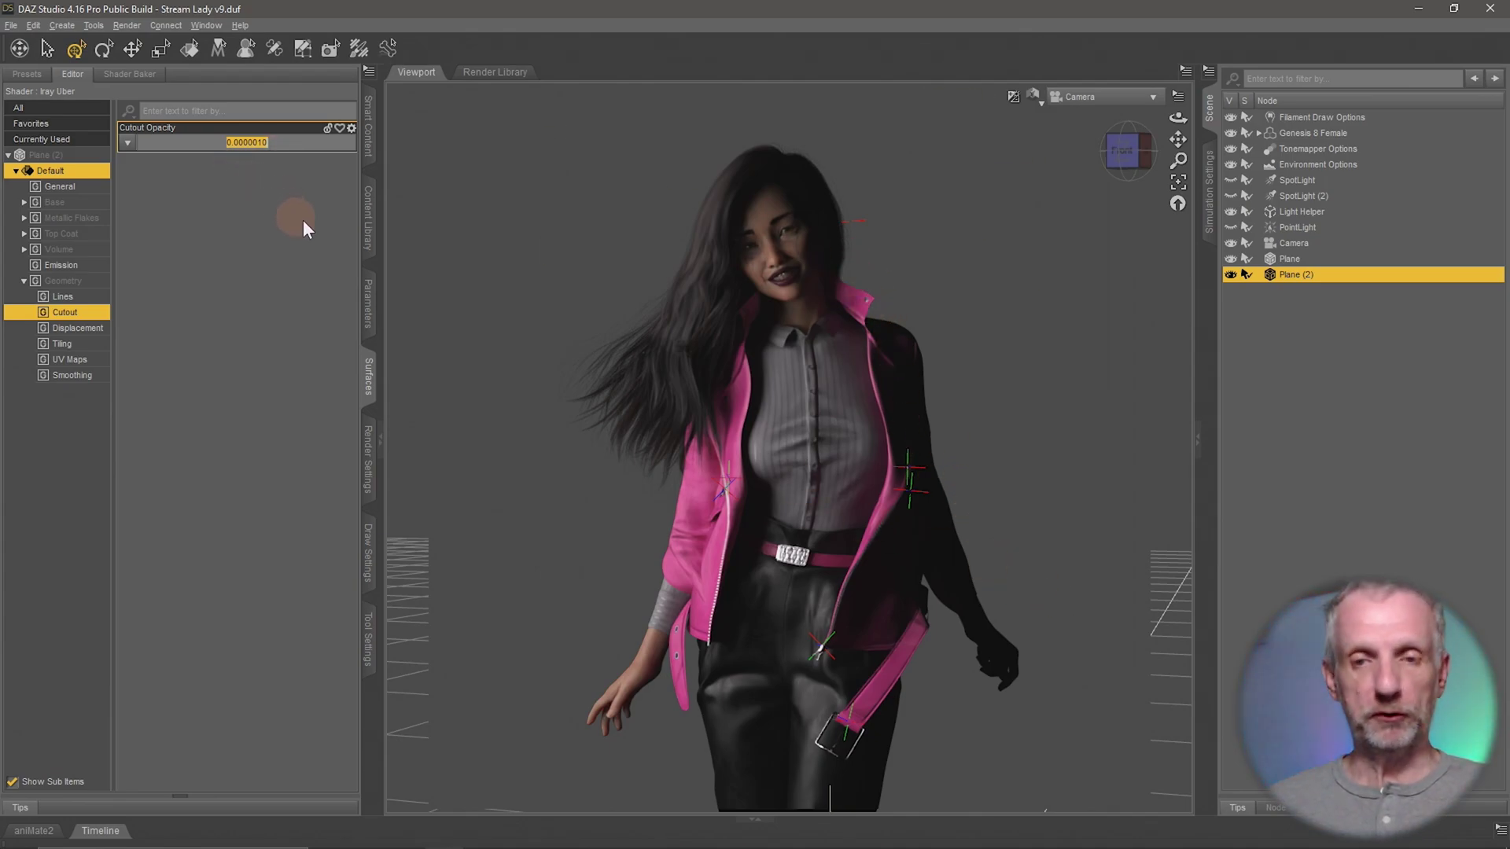
Raise the emission Luminous Efficacy of Plane (2)'s surface in stages to 200000000 lm/W
{"action": "left_click", "coordinate": [93, 267]}
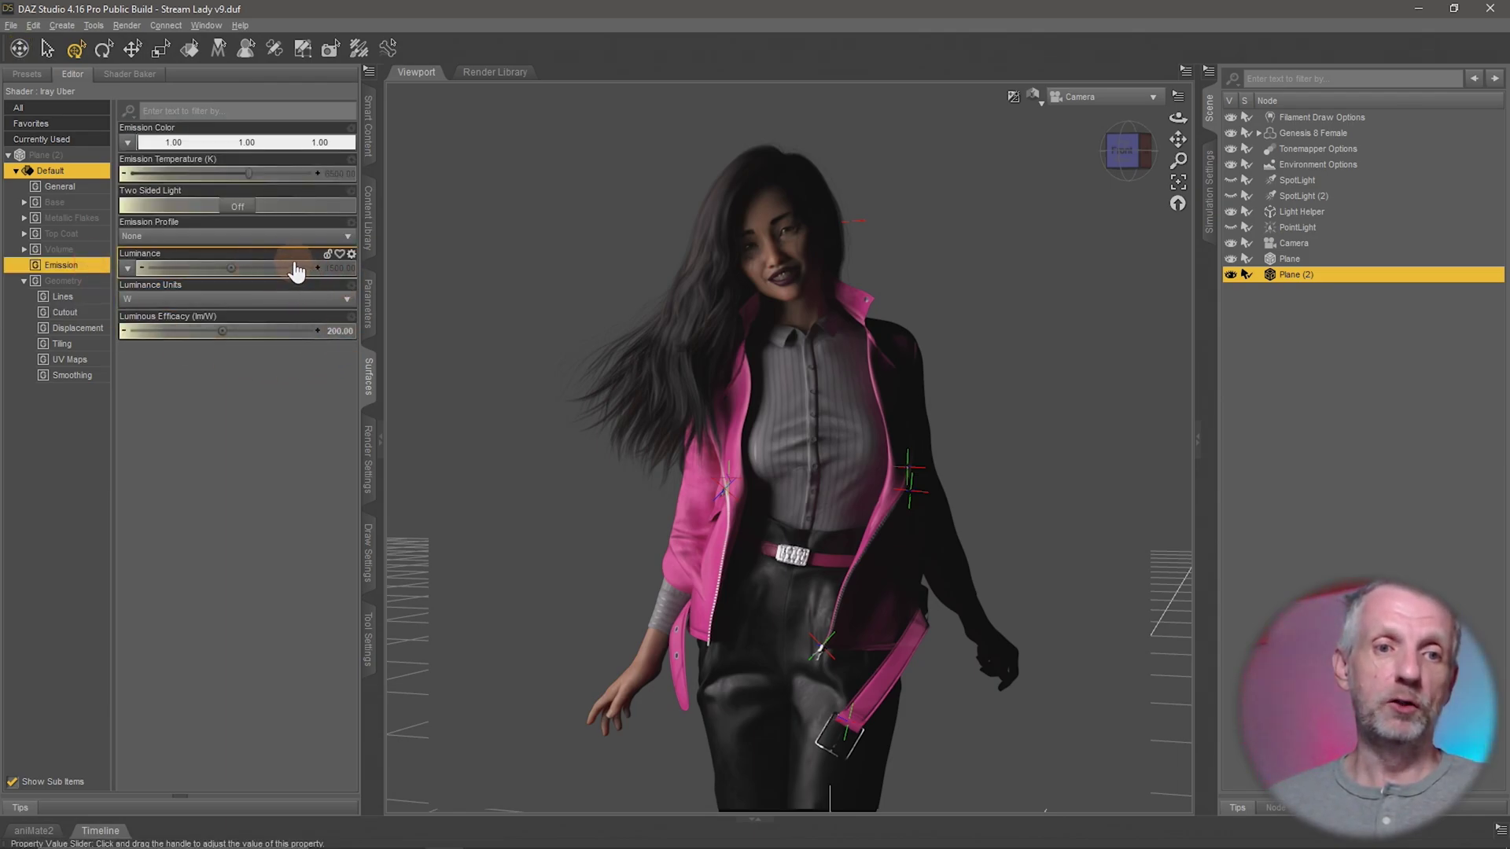
{"action": "left_click", "coordinate": [344, 329]}
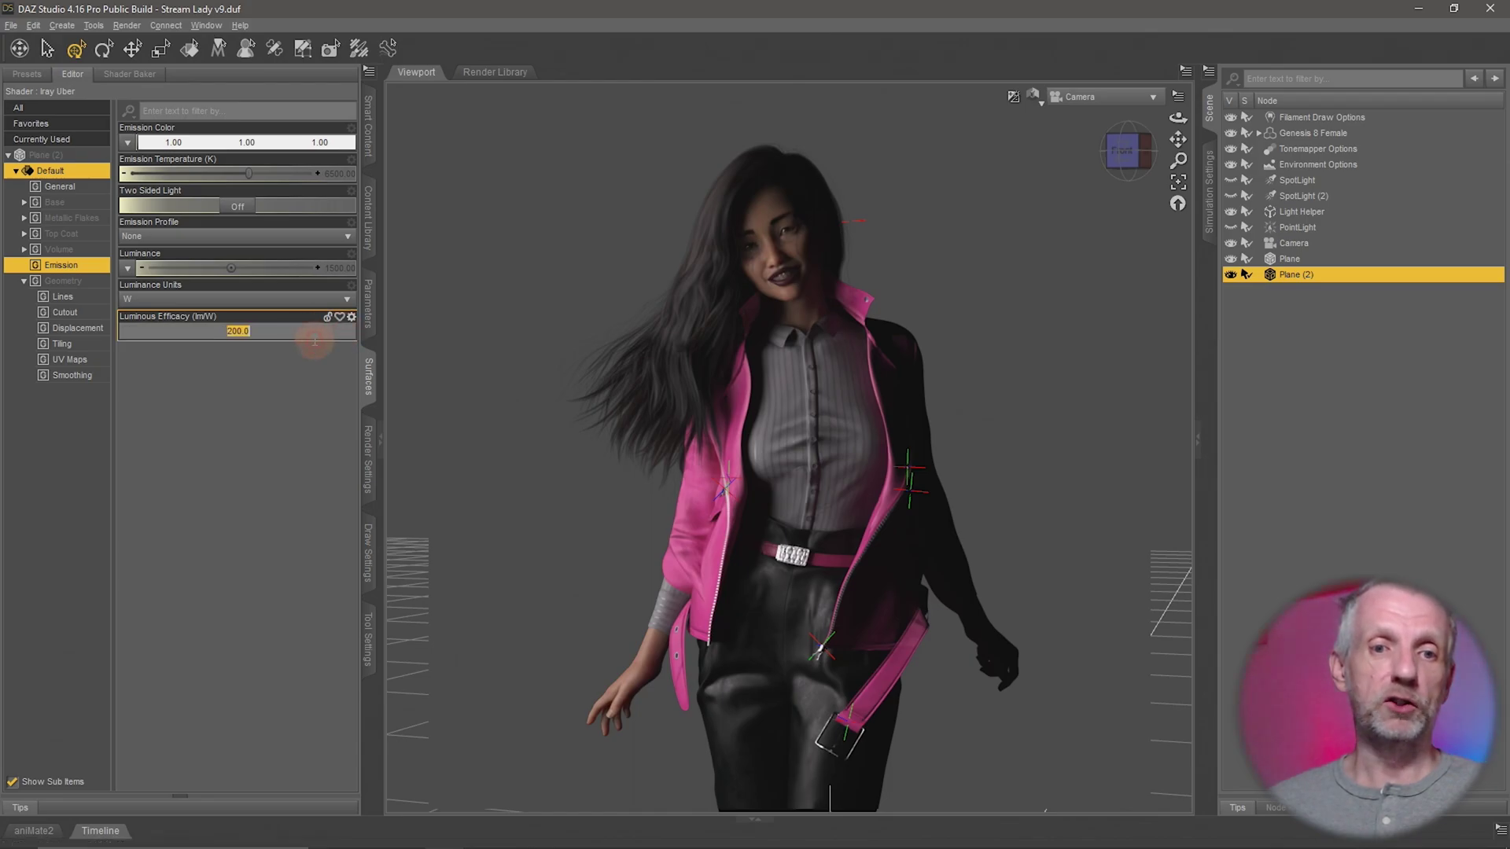
{"action": "left_click", "coordinate": [303, 335]}
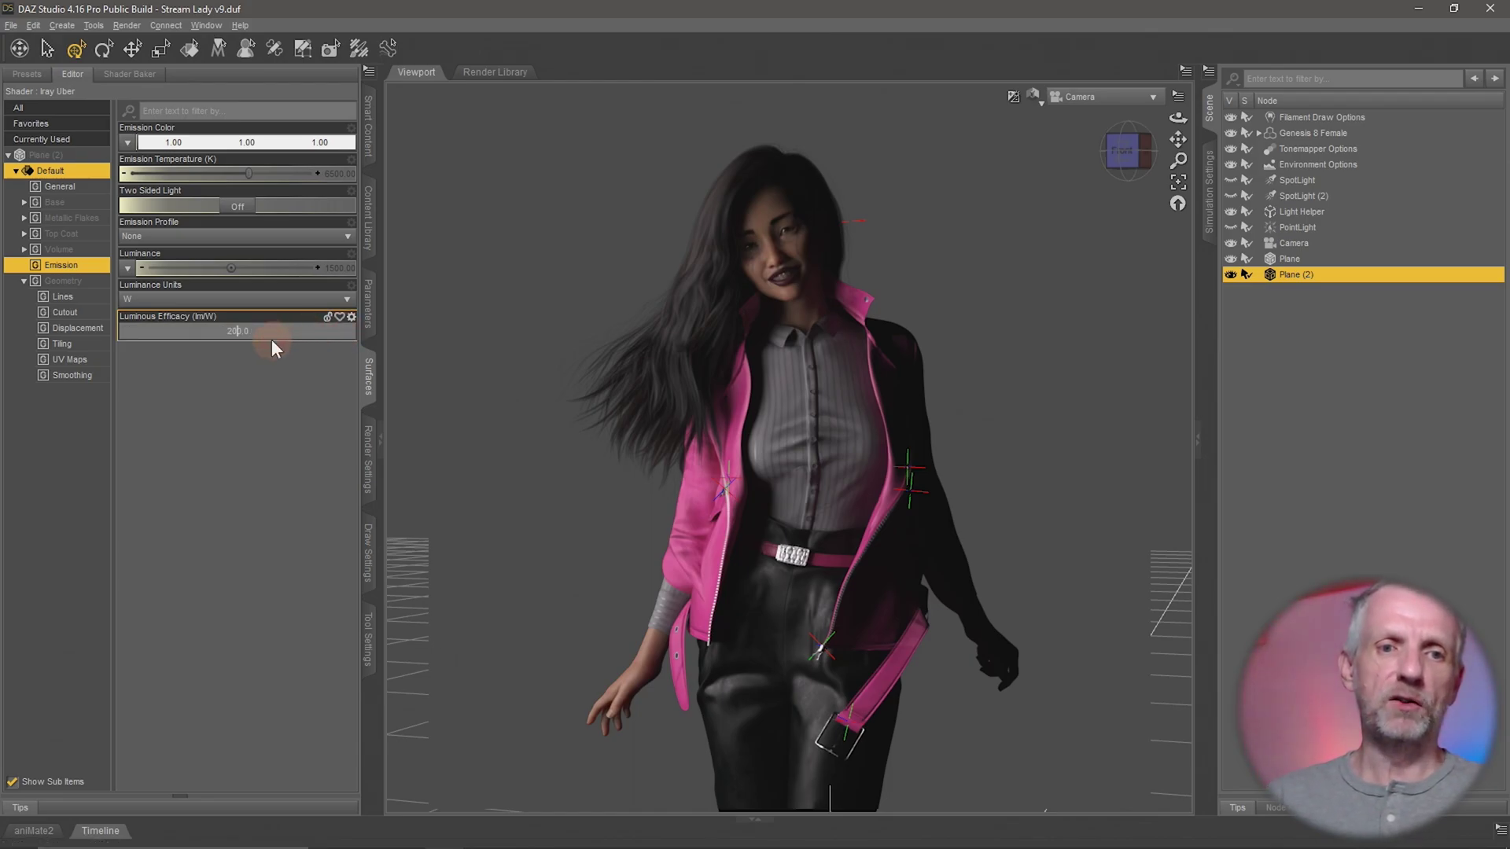
{"action": "key", "text": "Return"}
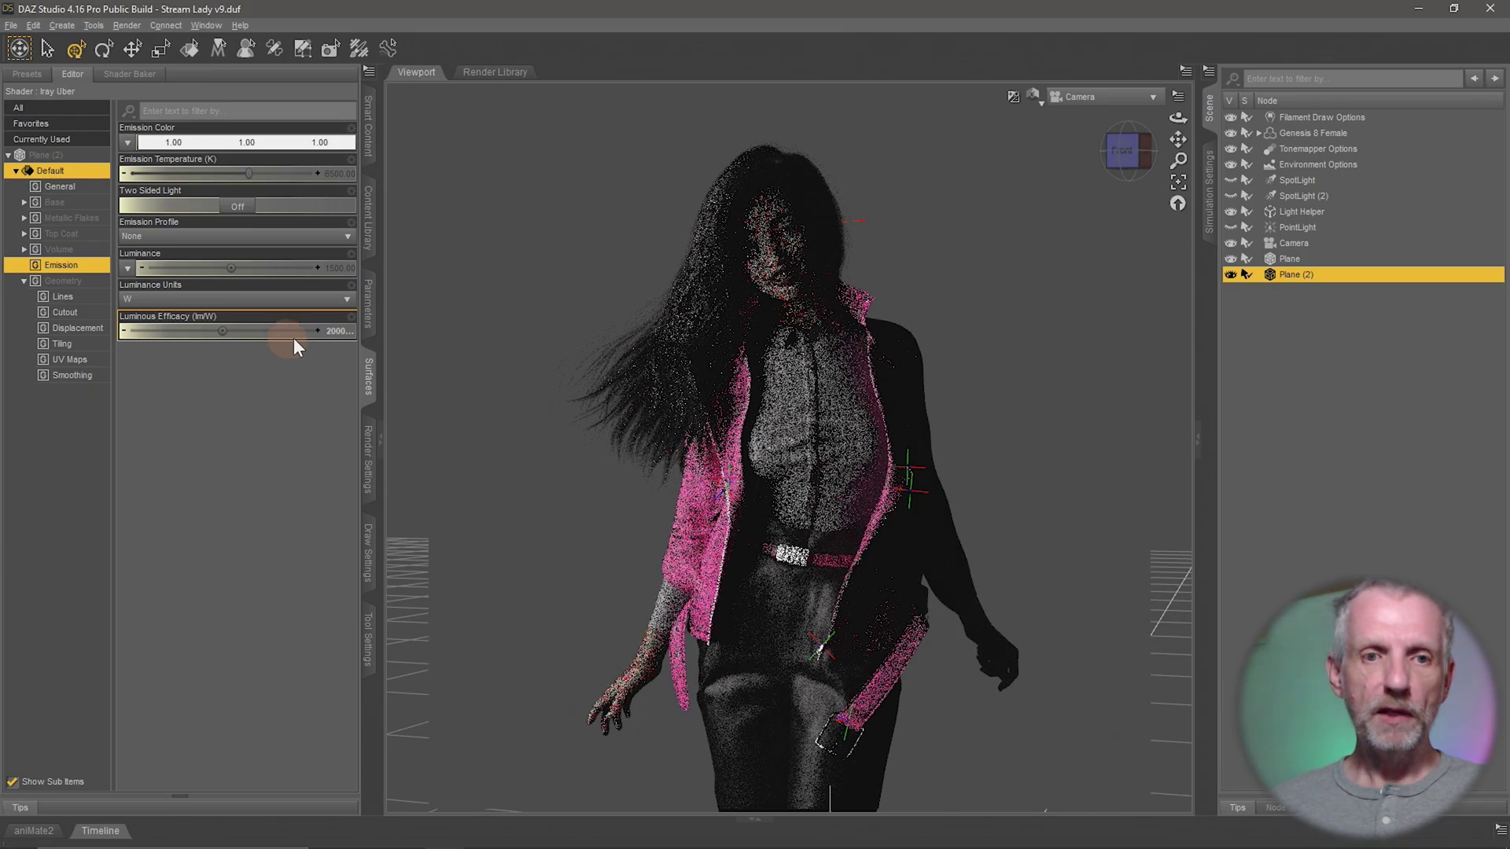
{"action": "left_click", "coordinate": [234, 331]}
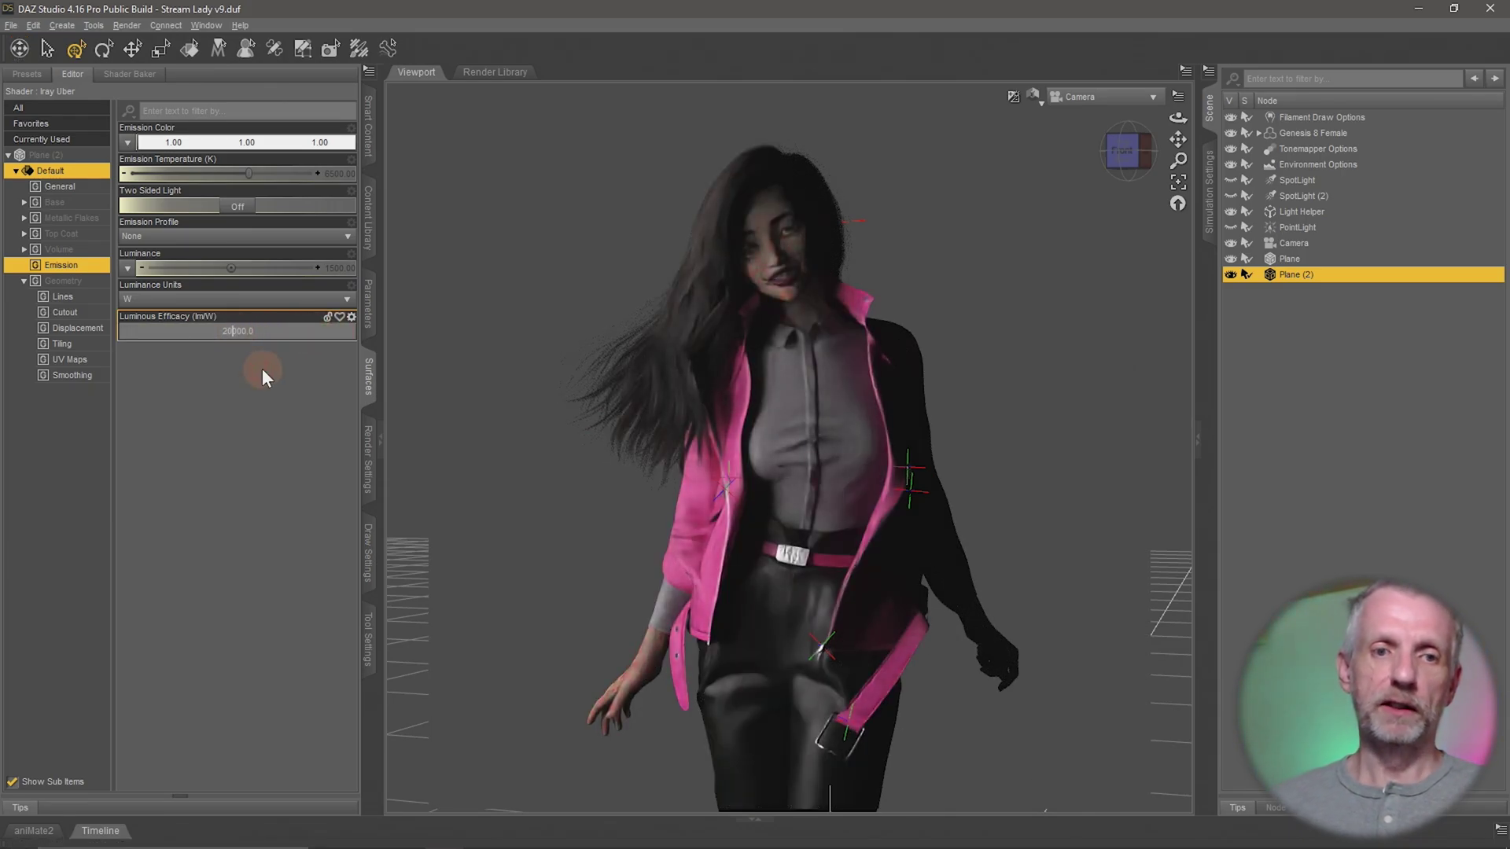
{"action": "key", "text": "BackSpace"}
{"action": "key", "text": "Return"}
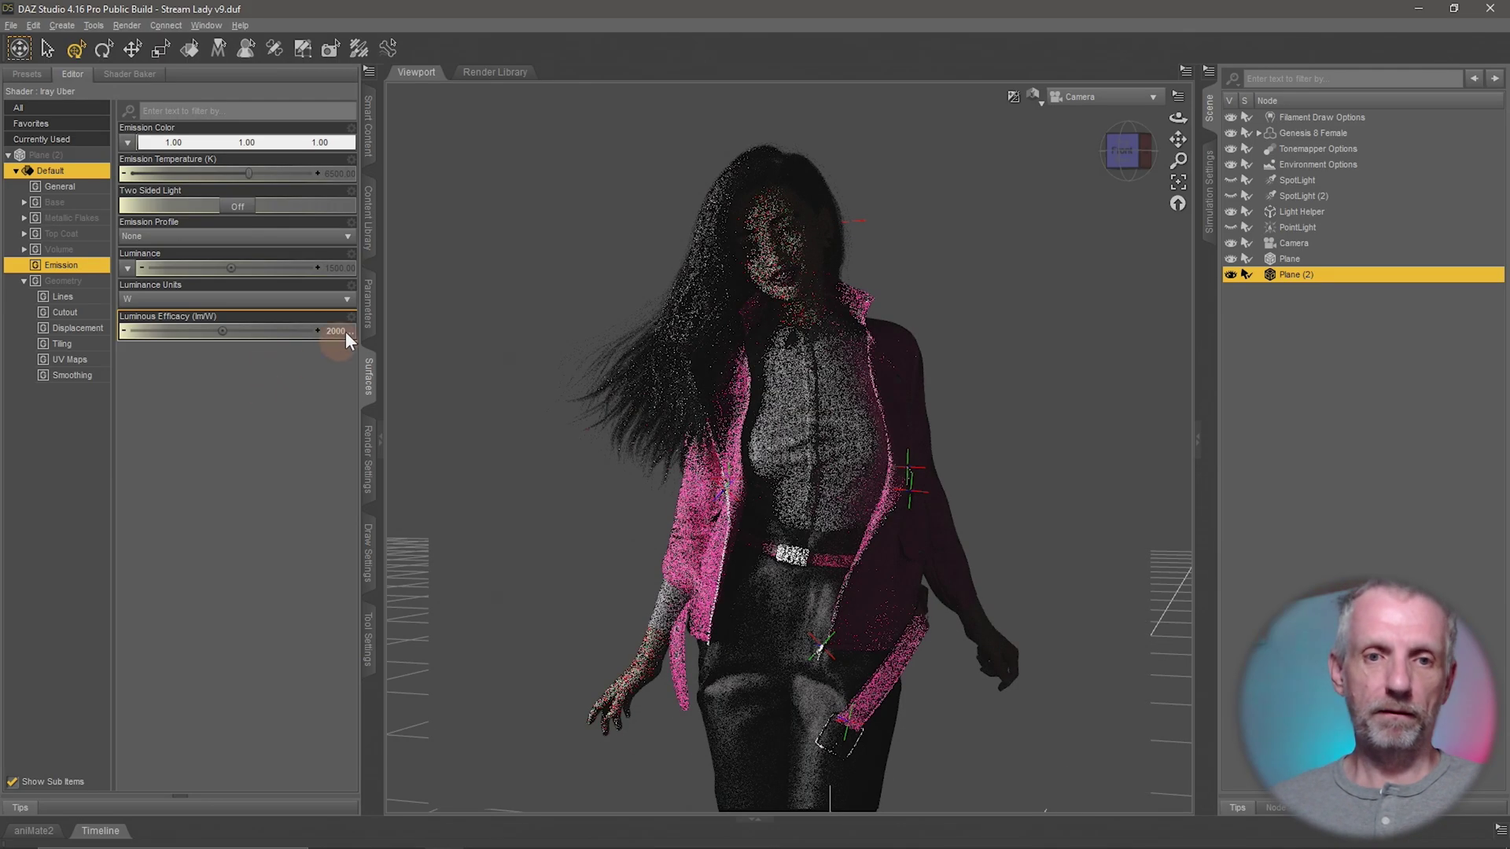
{"action": "left_click", "coordinate": [237, 331]}
{"action": "key", "text": "Return"}
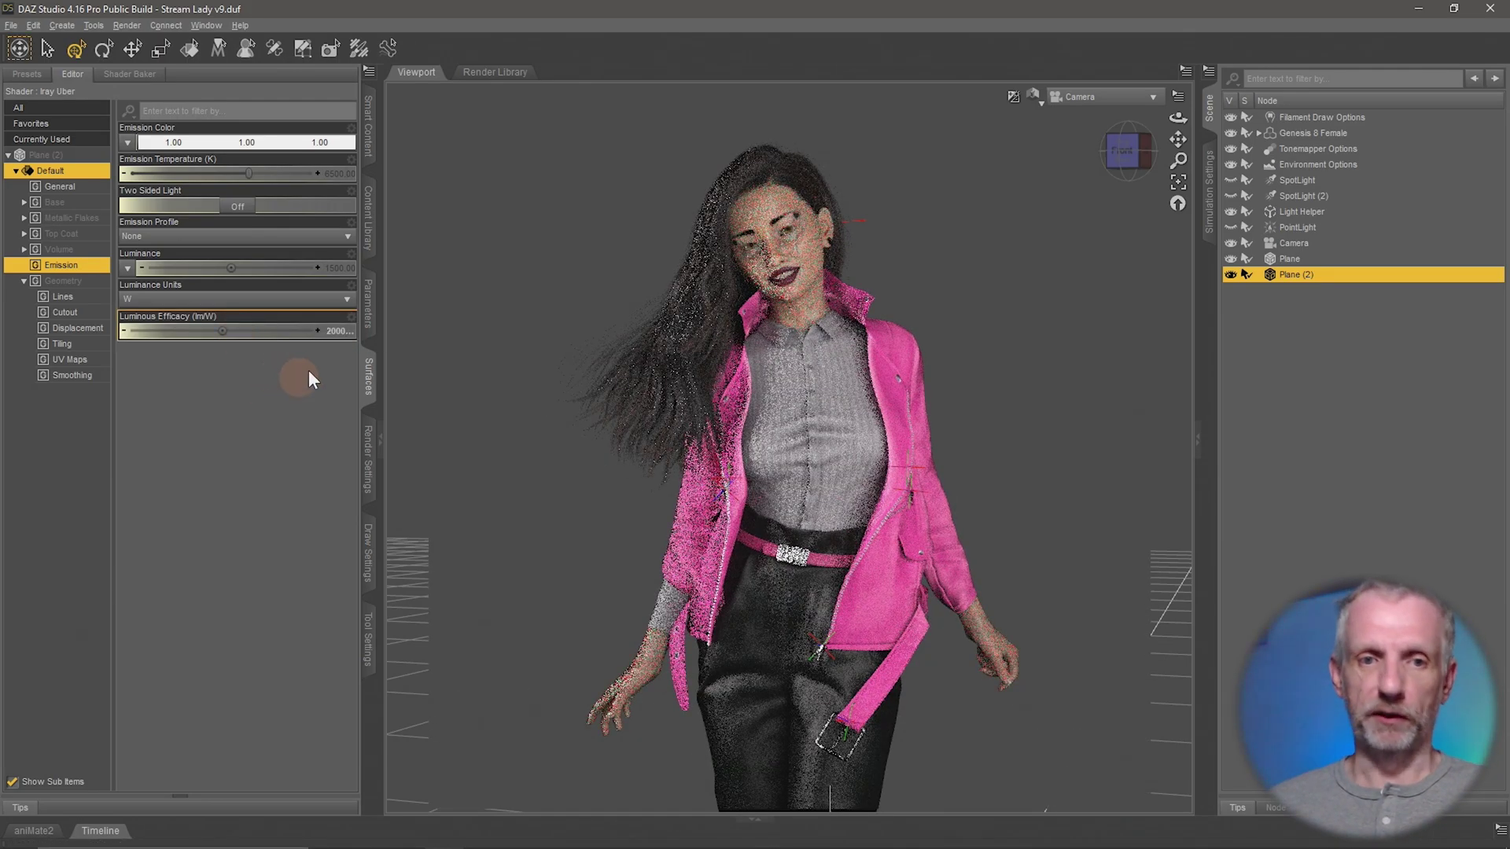
Try a Luminous Efficacy of 100000000 lm/W for Plane (2)
{"action": "left_click", "coordinate": [333, 331]}
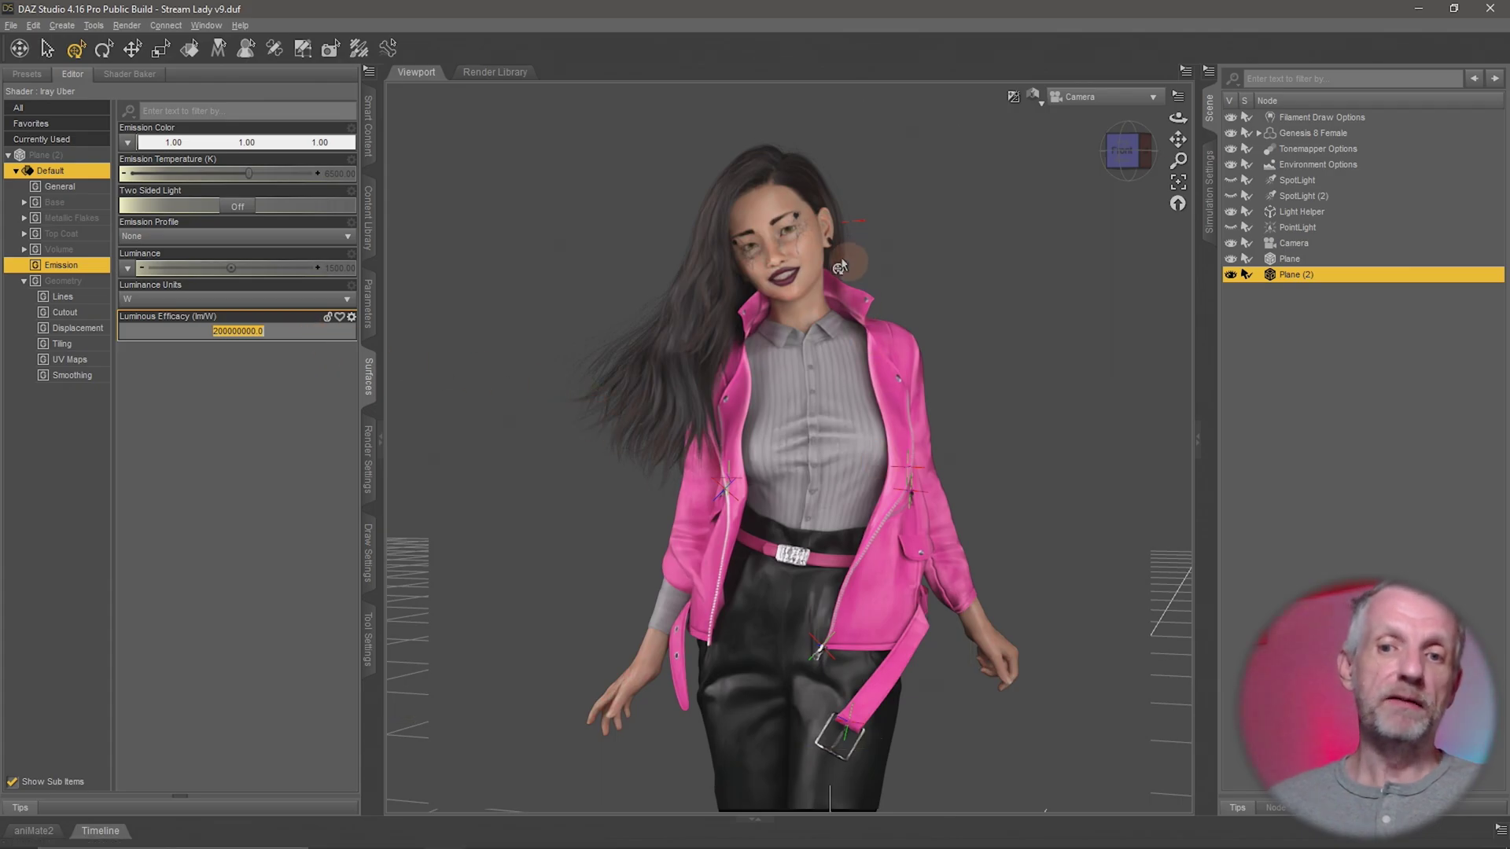
{"action": "left_click", "coordinate": [302, 336]}
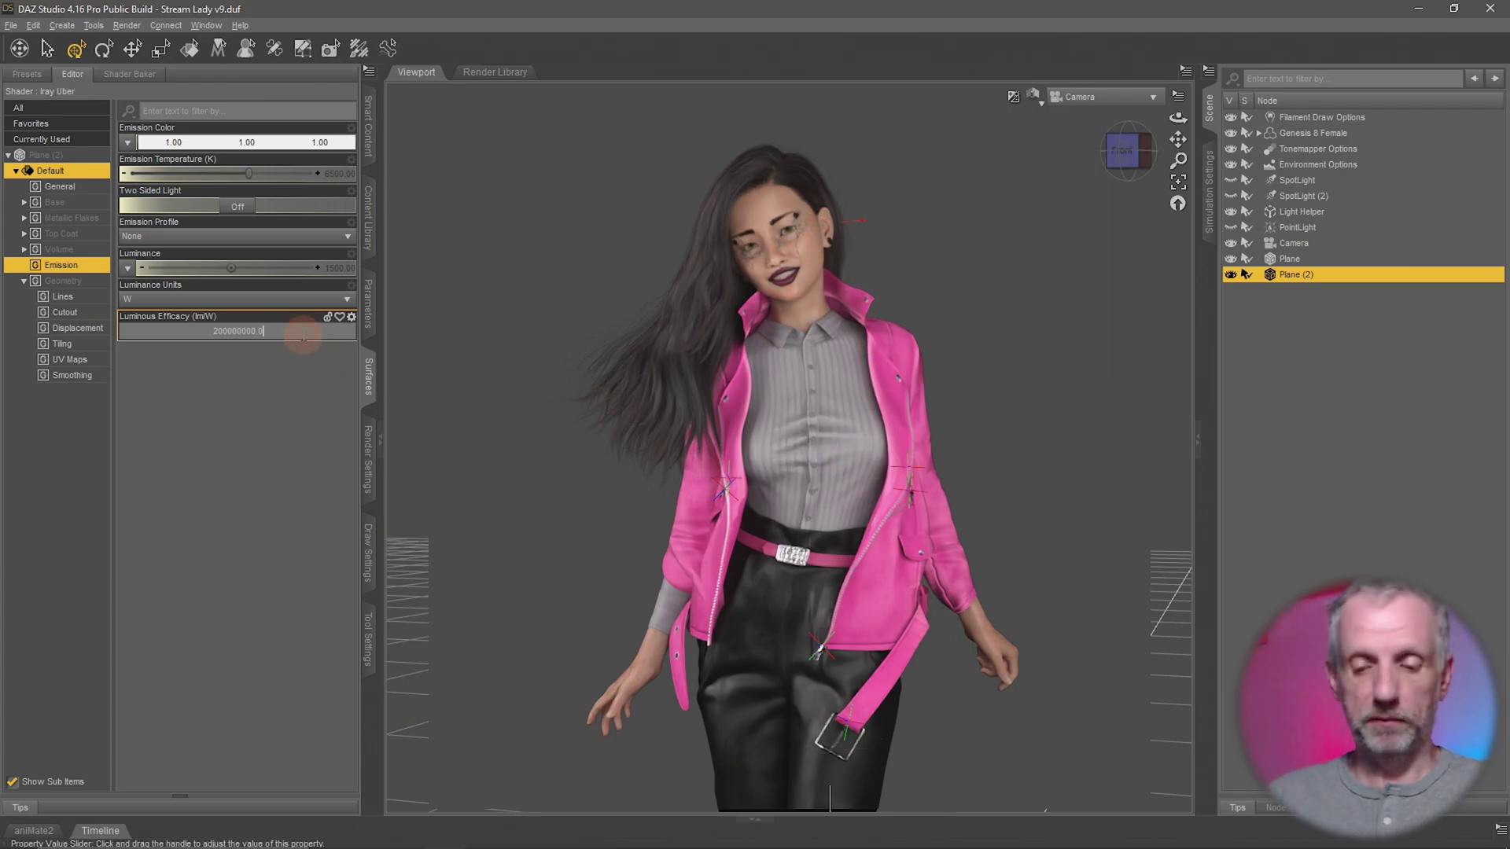
{"action": "type", "text": "0"}
{"action": "key", "text": "Return"}
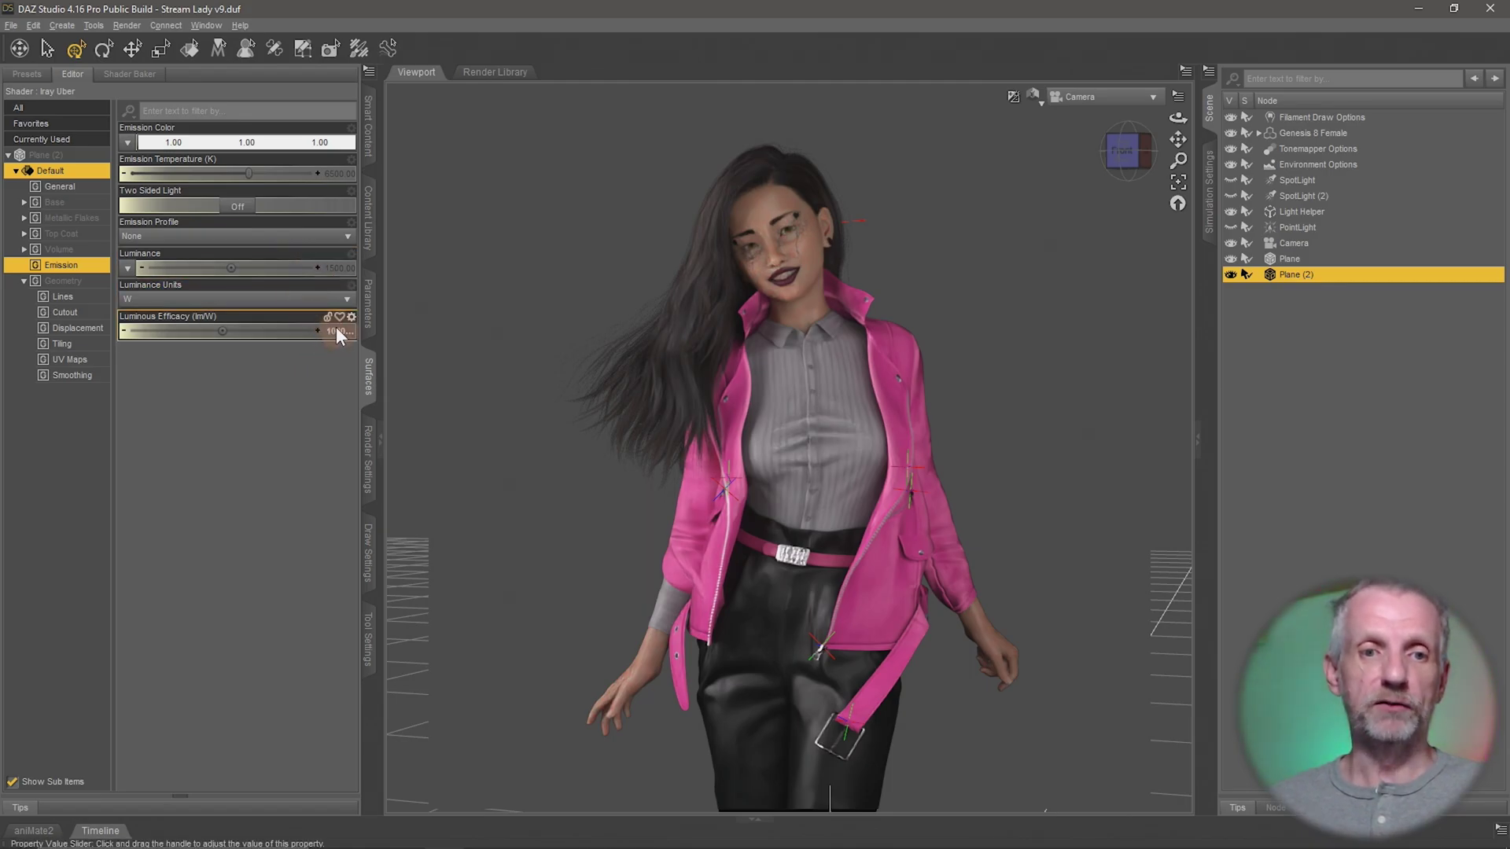
Reduce Plane (2)'s Luminous Efficacy to 500 lm/W
{"action": "mouse_move", "coordinate": [323, 343]}
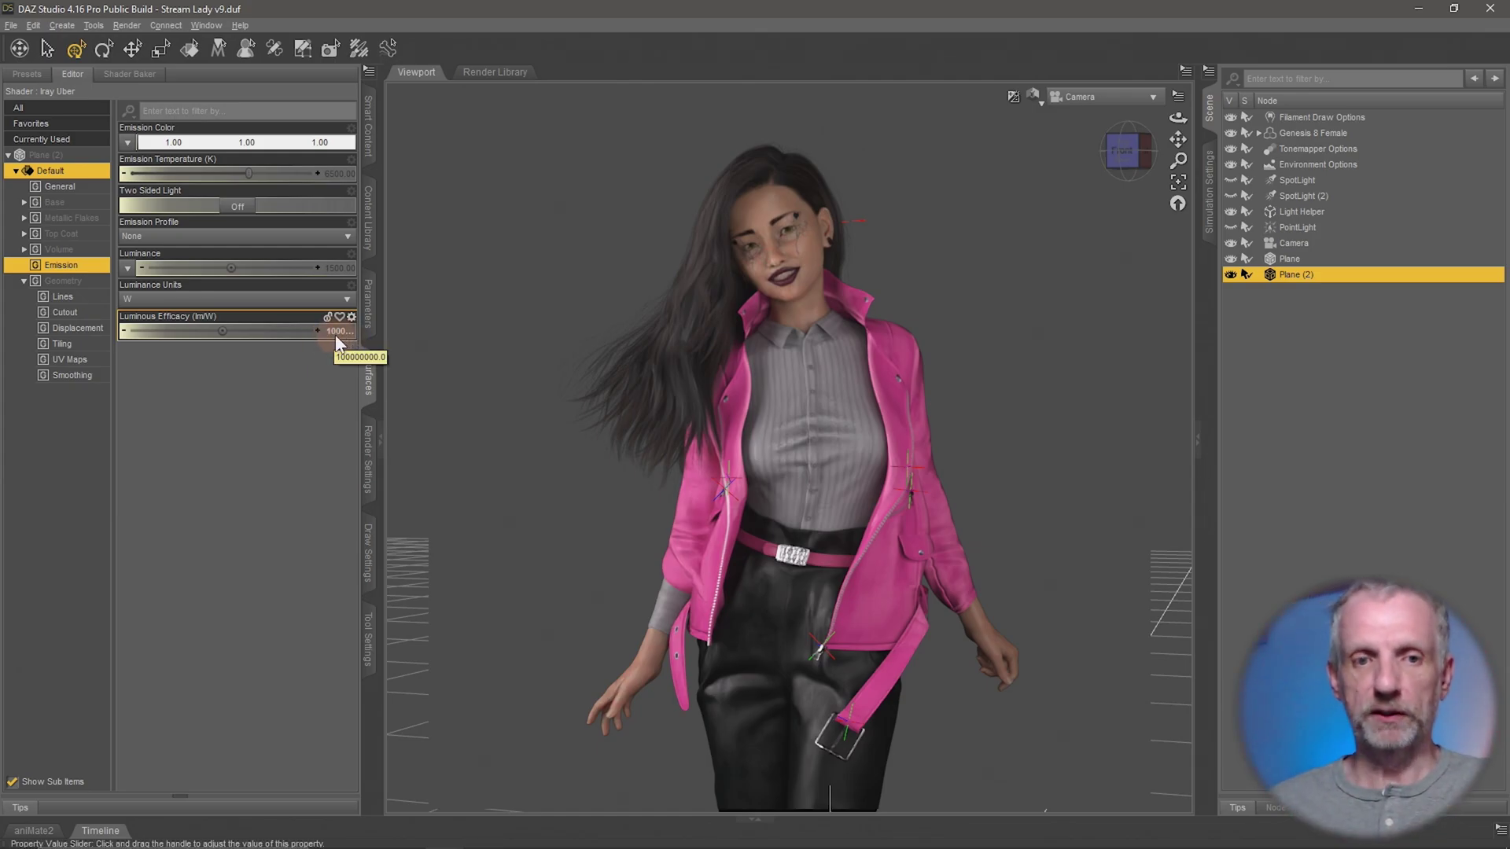
{"action": "left_click", "coordinate": [335, 334]}
{"action": "type", "text": "500"}
{"action": "key", "text": "Return"}
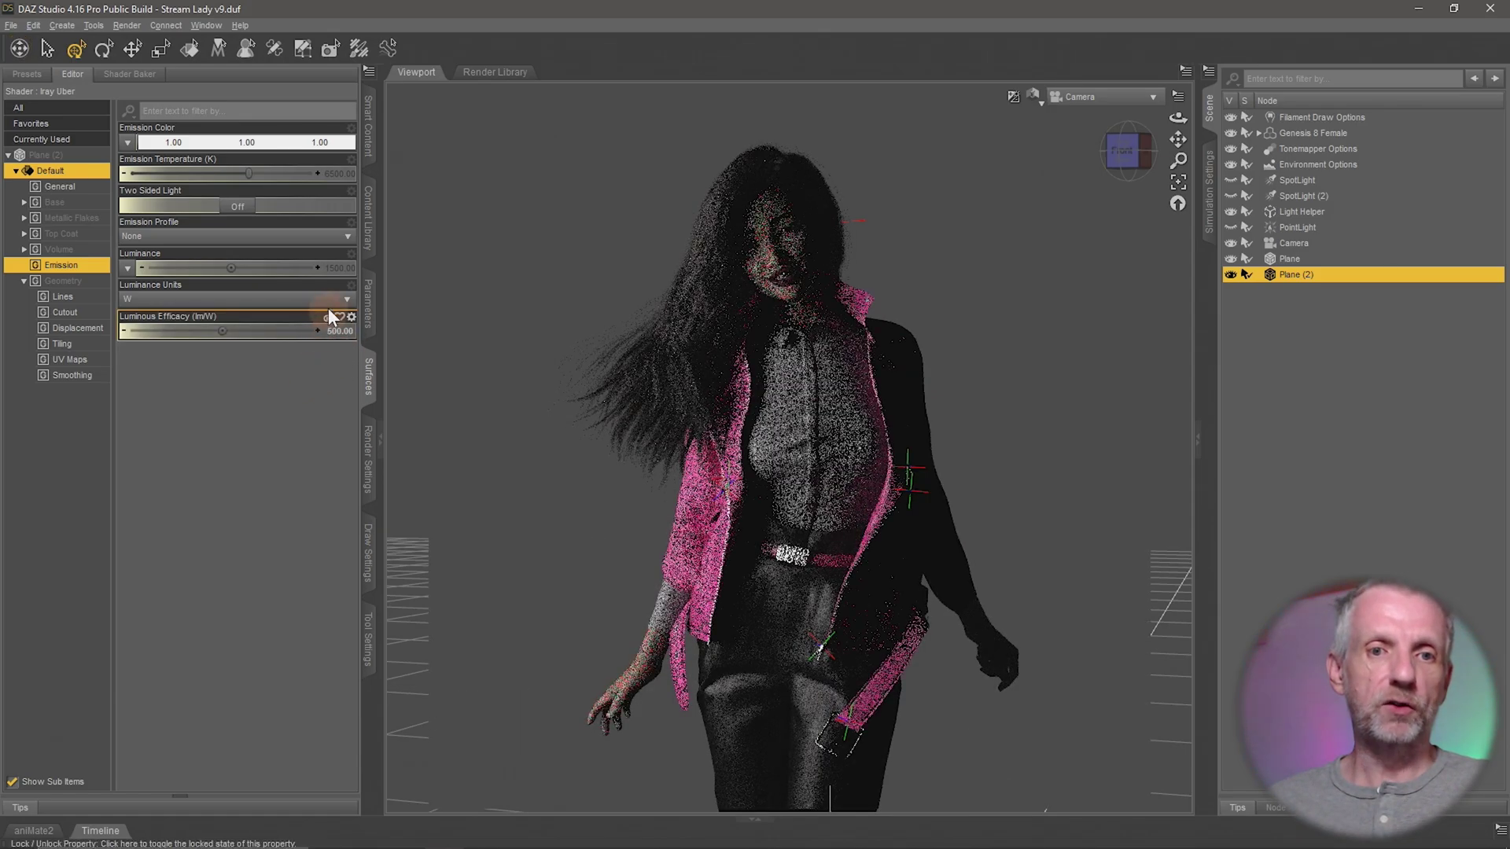
Raise Plane (2)'s emission Luminance by several orders of magnitude
{"action": "mouse_move", "coordinate": [332, 265]}
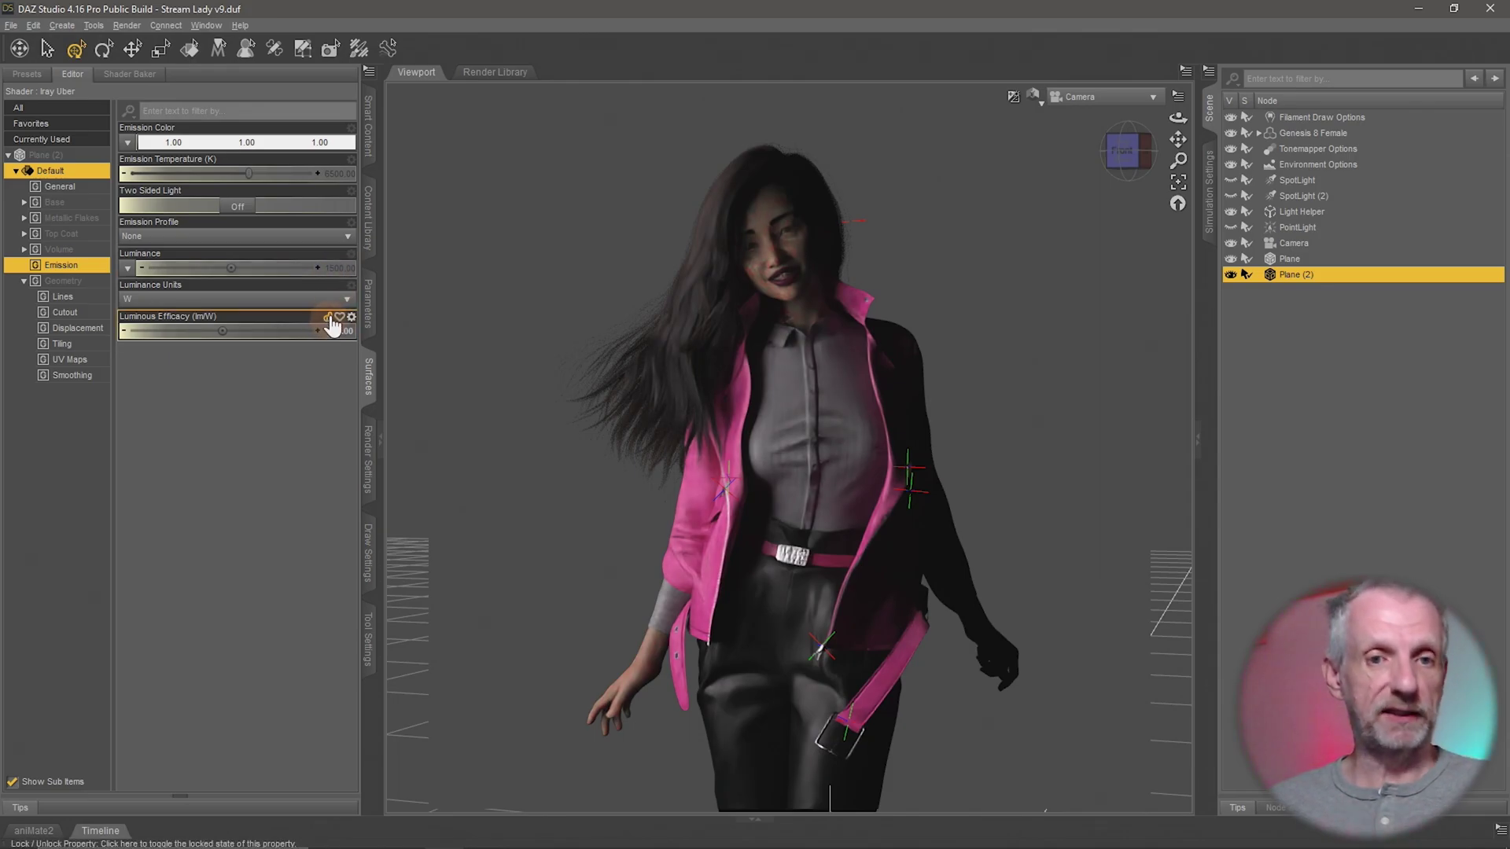
{"action": "left_click", "coordinate": [333, 267]}
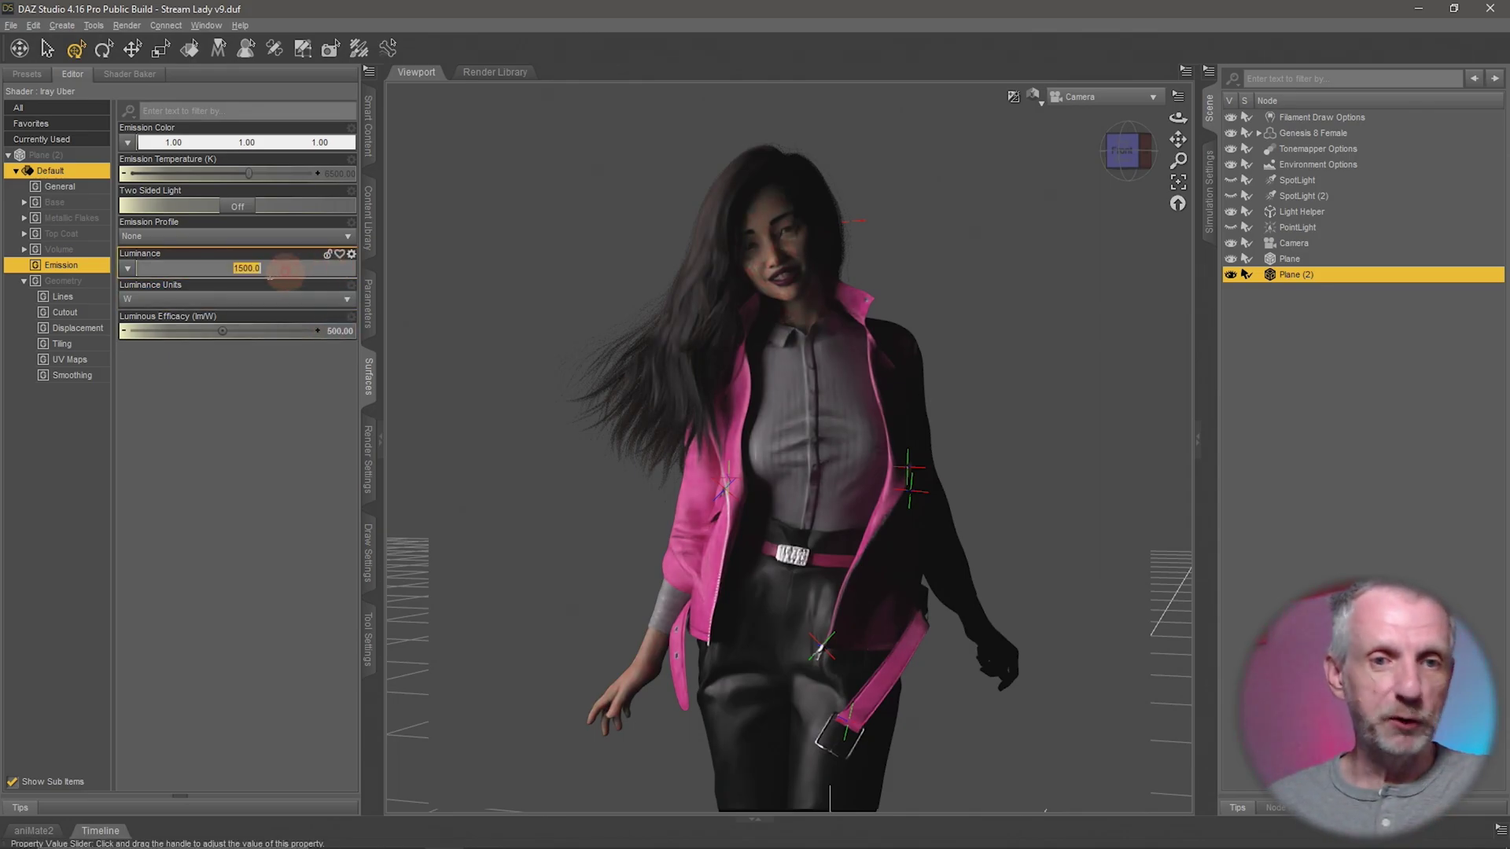
{"action": "left_click", "coordinate": [244, 268]}
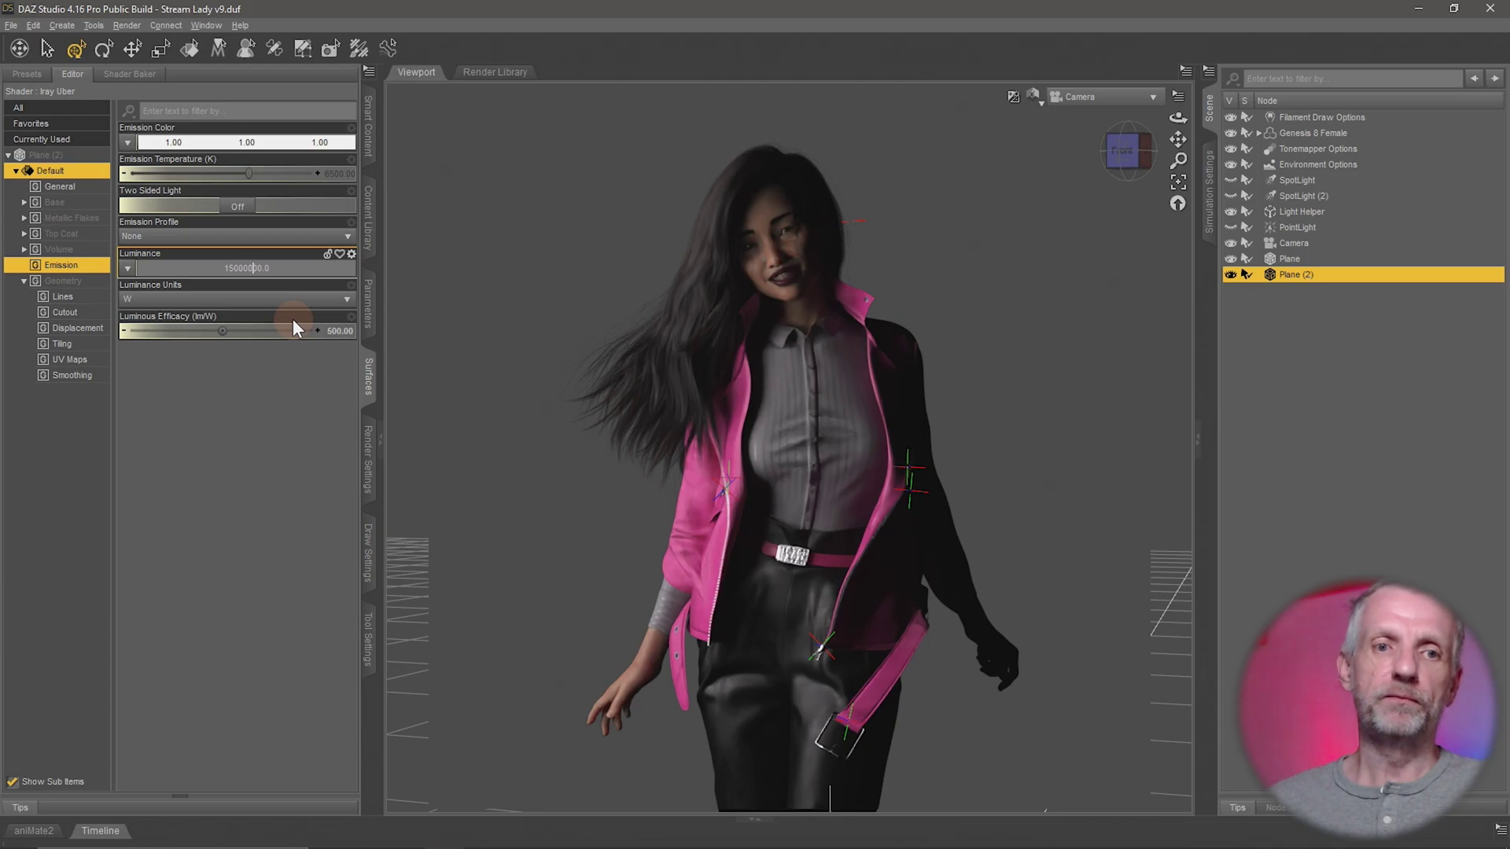
{"action": "type", "text": "000"}
{"action": "key", "text": "Return"}
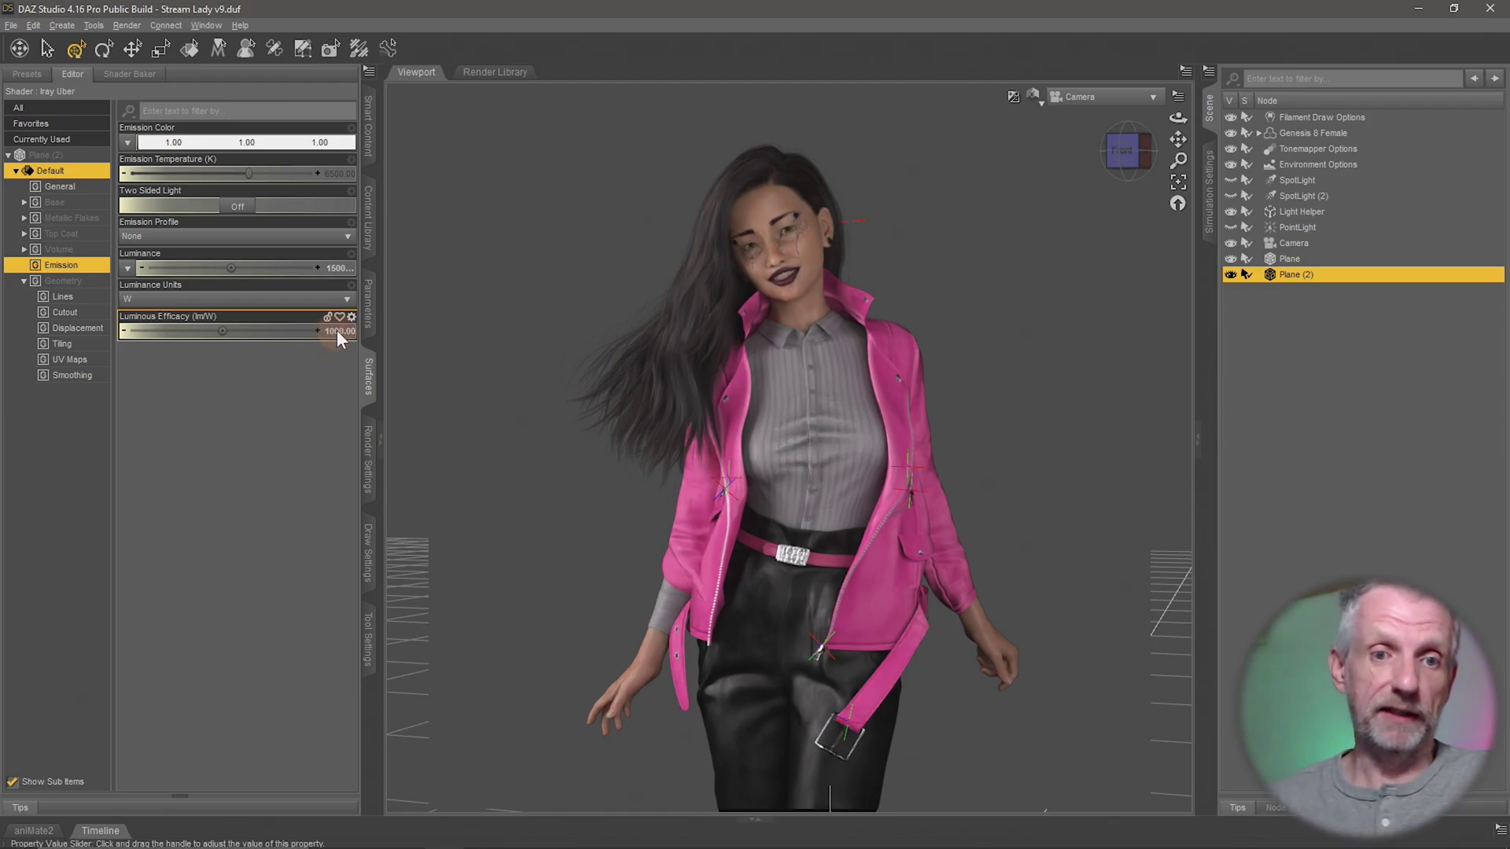
Set Plane (2)'s Luminous Efficacy back to 500 lm/W with the raised Luminance in place
{"action": "left_click", "coordinate": [337, 331]}
{"action": "type", "text": "500"}
{"action": "key", "text": "Return"}
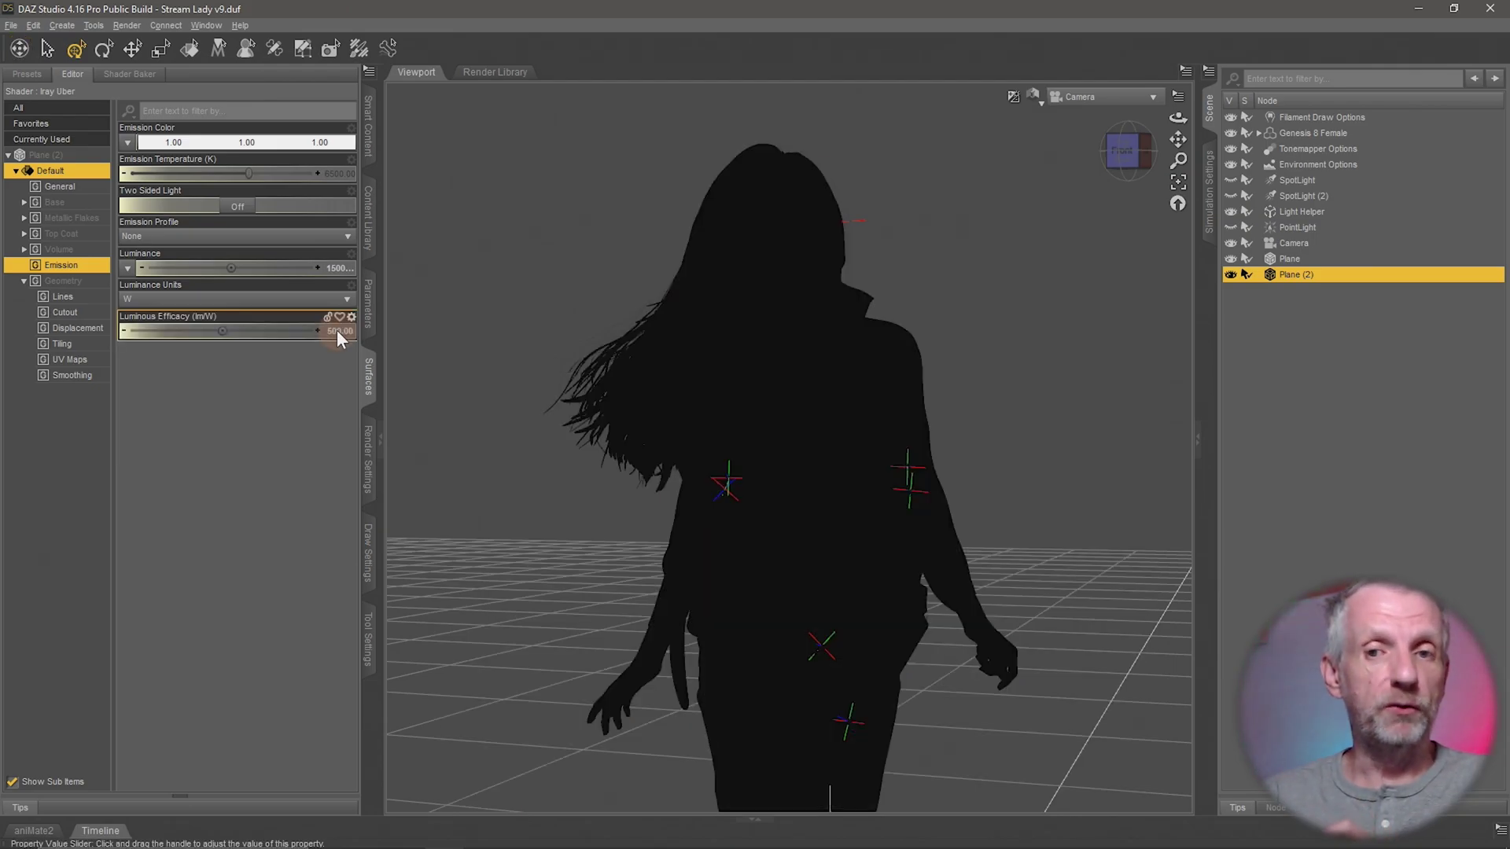